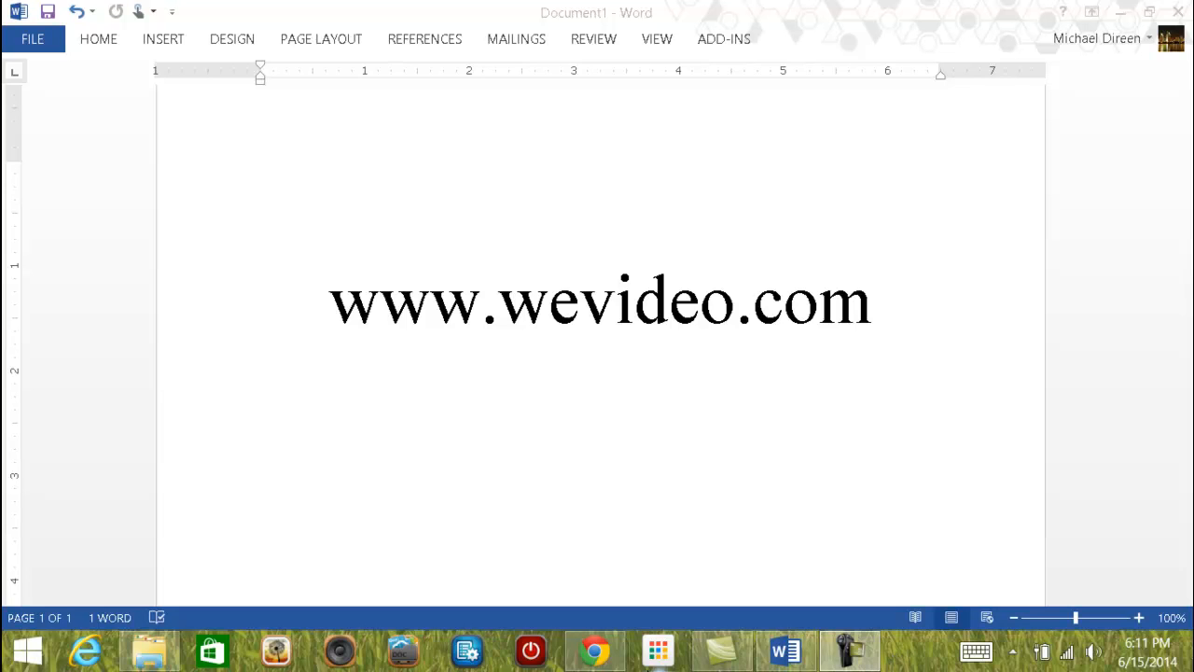
# Switch from Word to the Chrome browser showing the Google homepage.
pyautogui.click(595, 651)
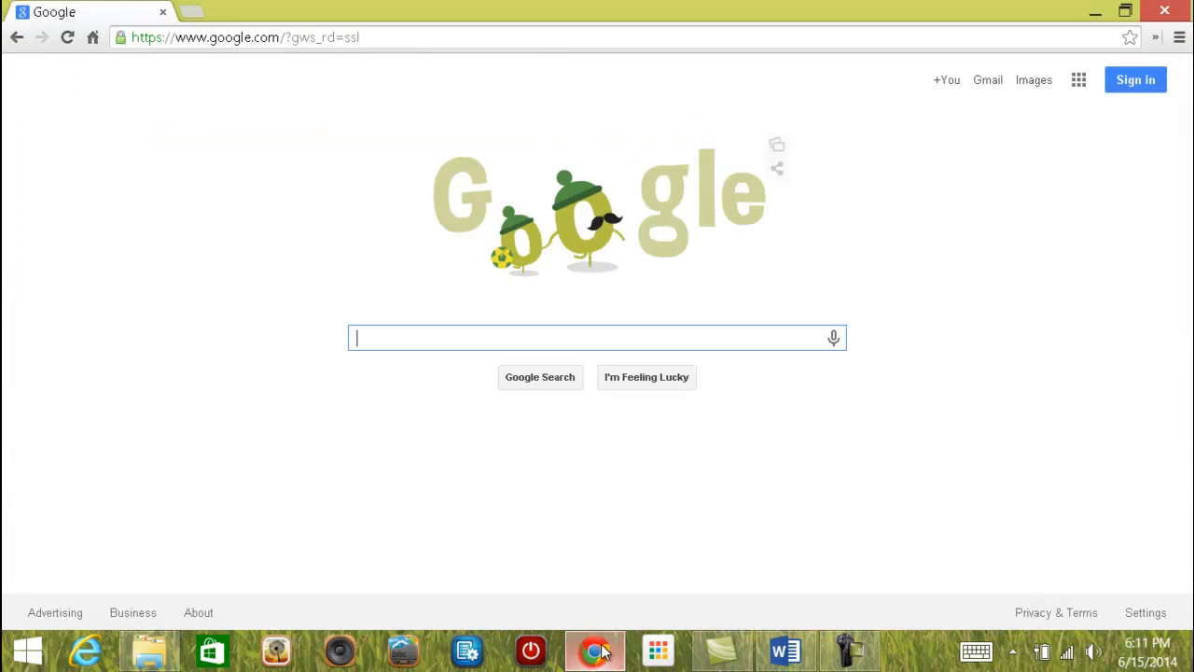
pyautogui.click(415, 37)
pyautogui.write('www.we')
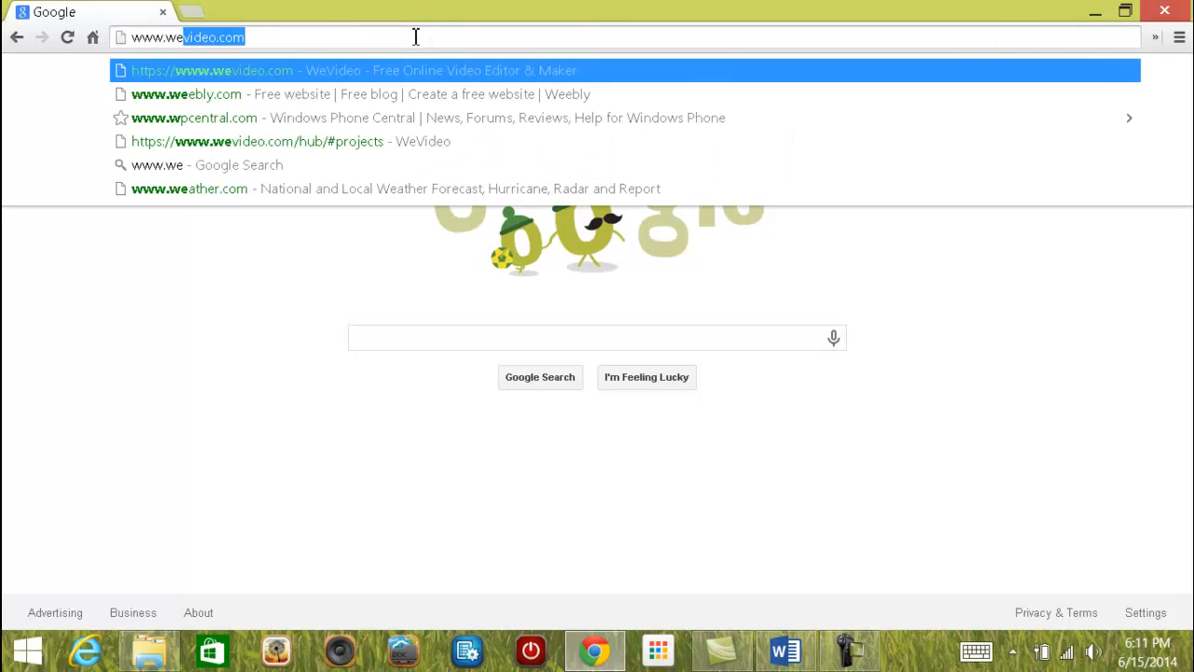
pyautogui.press('Return')
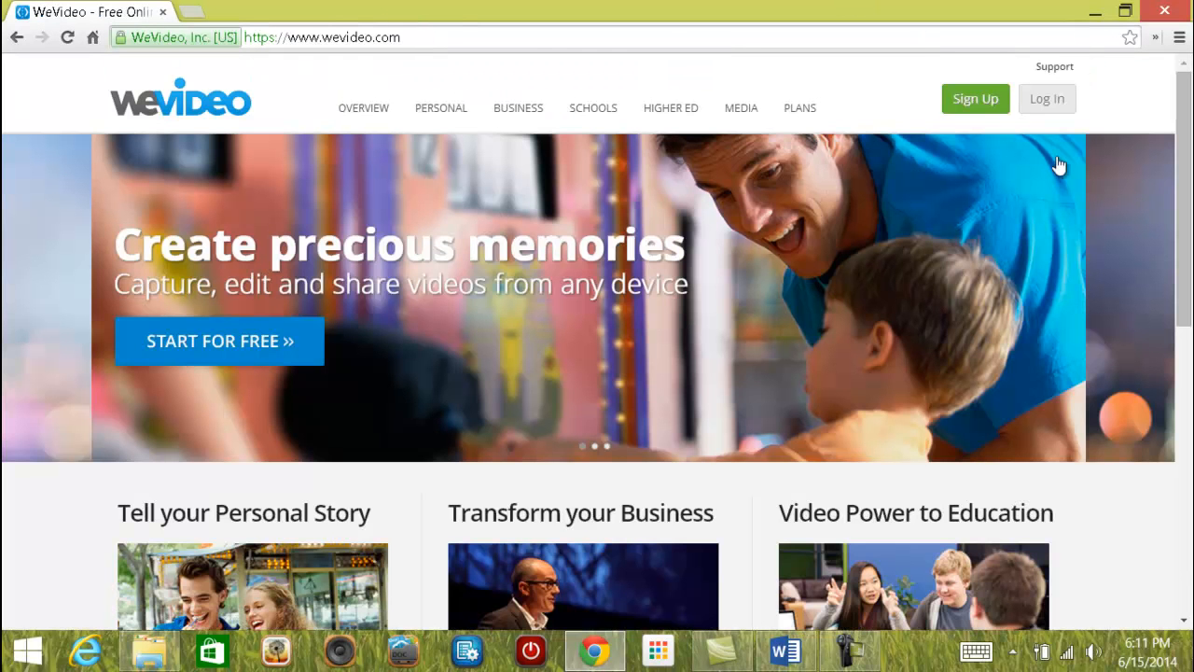
# Log in to WeVideo with the account username and password.
pyautogui.click(1046, 102)
pyautogui.click(602, 449)
pyautogui.write('sunset0')
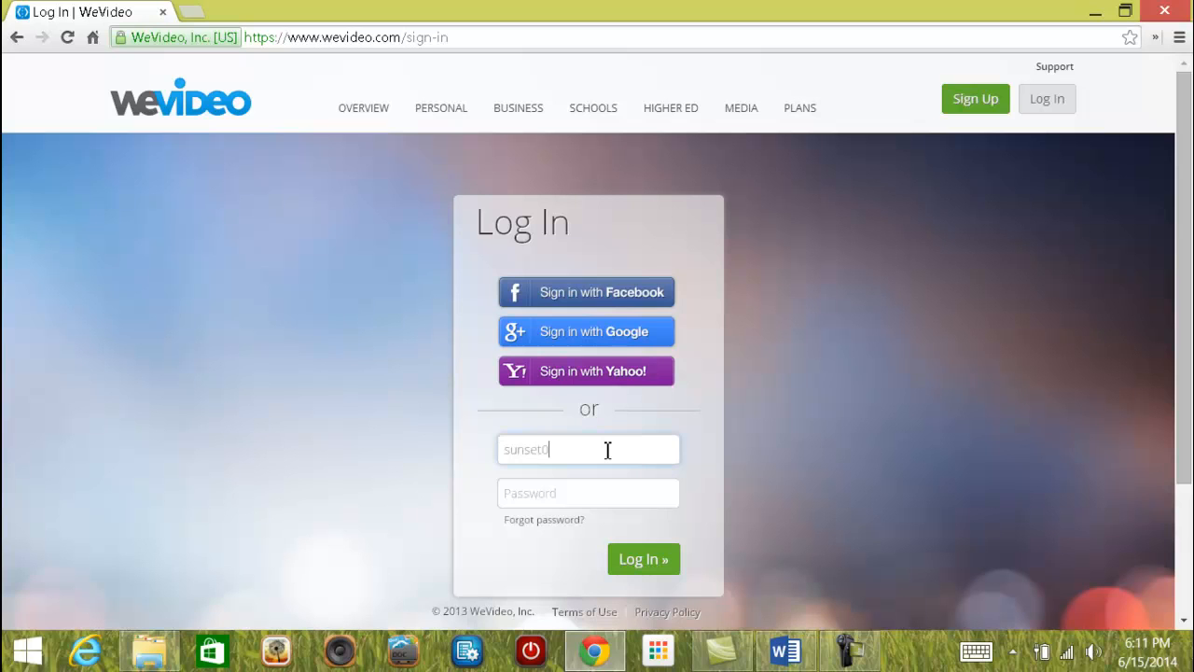
pyautogui.press('Tab')
pyautogui.write('•••••••')
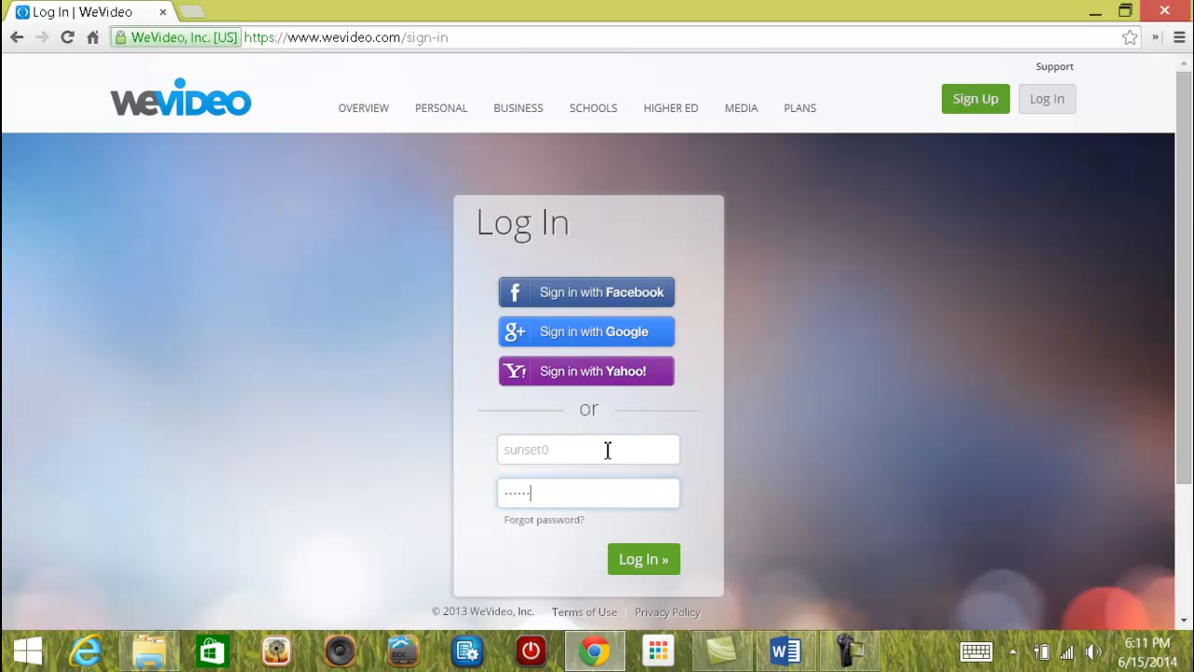
pyautogui.click(653, 567)
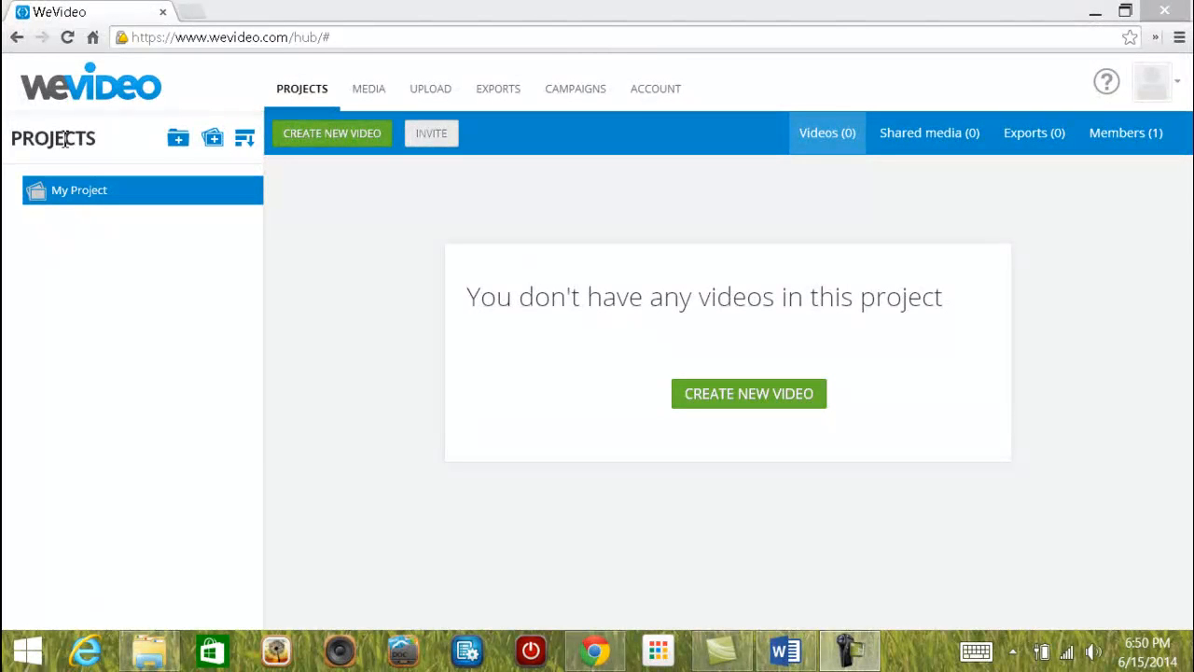
# Create a second project called 'Project1' next to My Project.
pyautogui.click(212, 140)
pyautogui.click(415, 218)
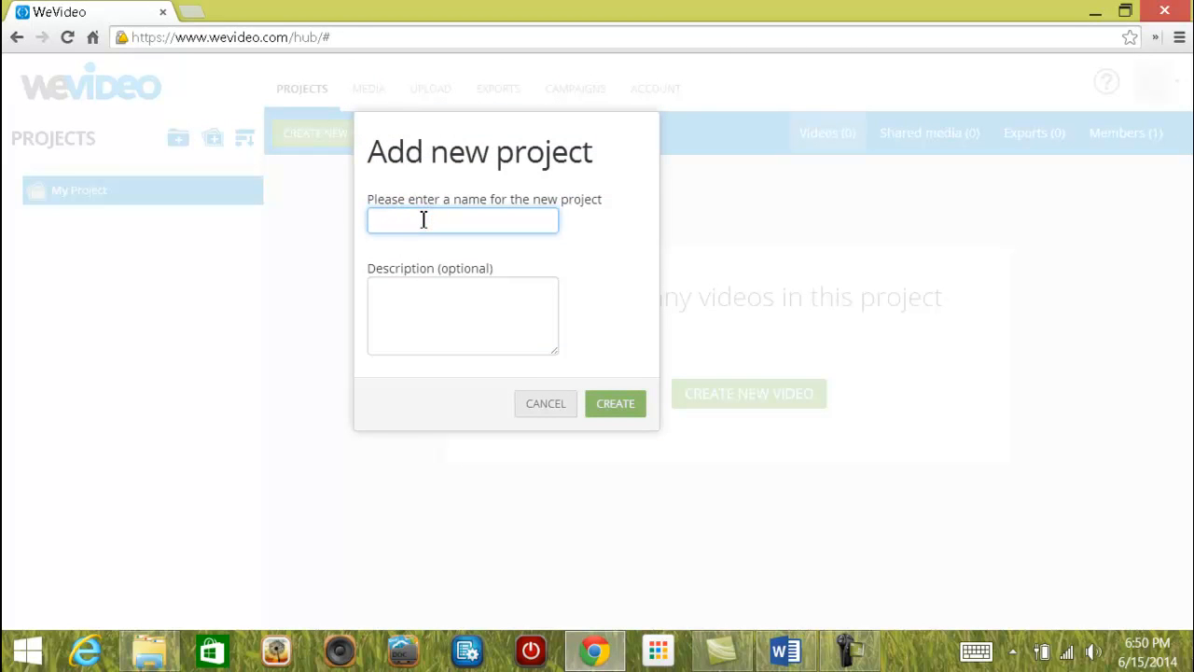
pyautogui.write('Project')
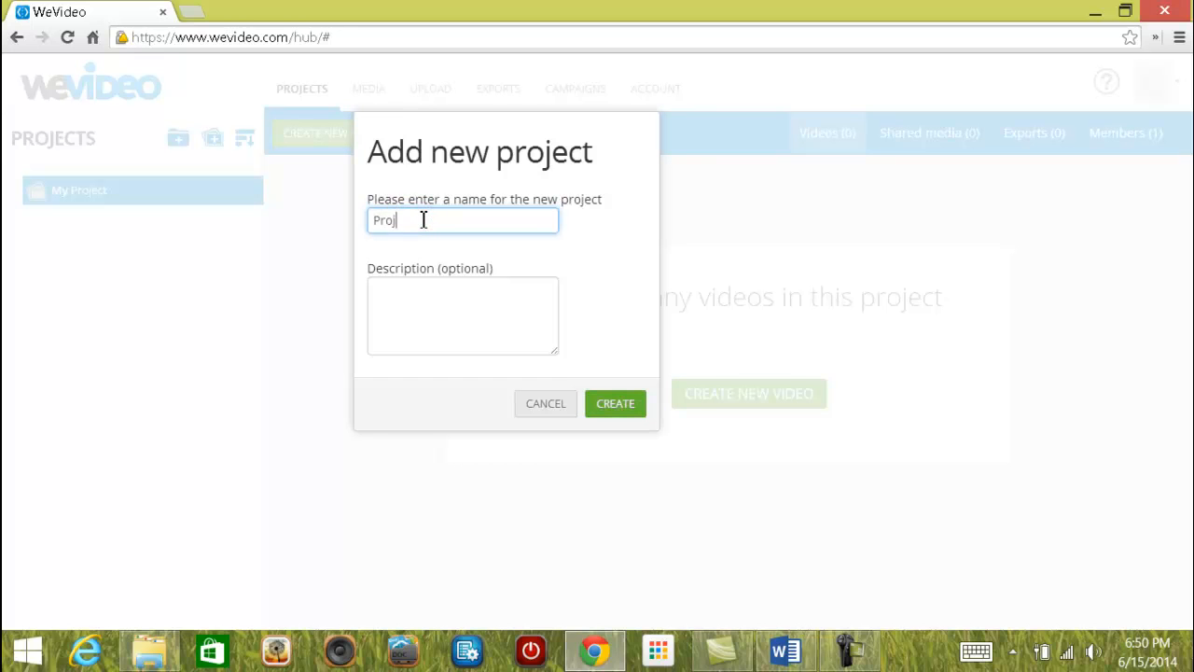
pyautogui.write('1')
pyautogui.click(619, 404)
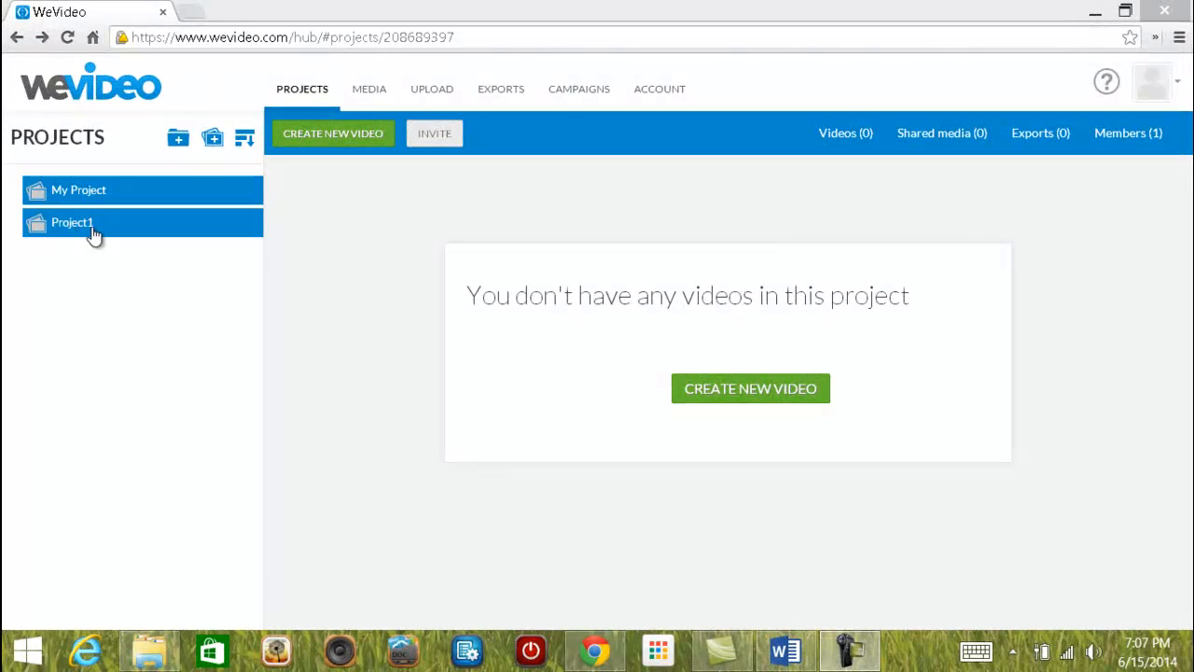
# Start a new video in Project1, answering the survey with Education and None, and begin editing.
pyautogui.click(749, 396)
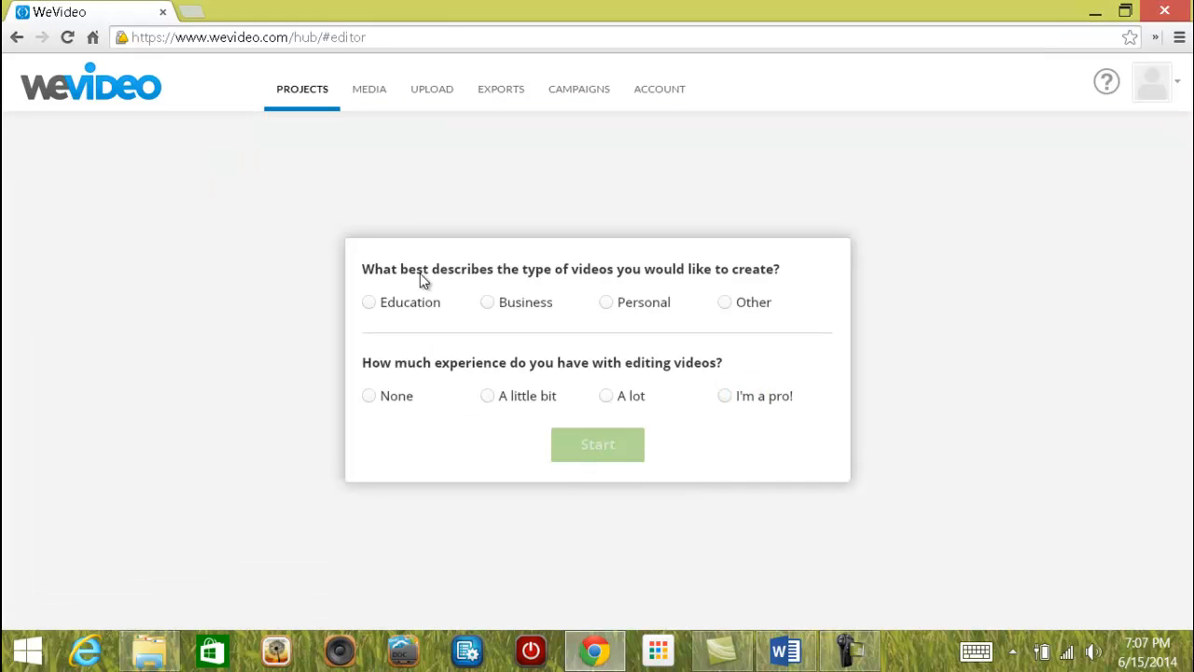
pyautogui.click(368, 304)
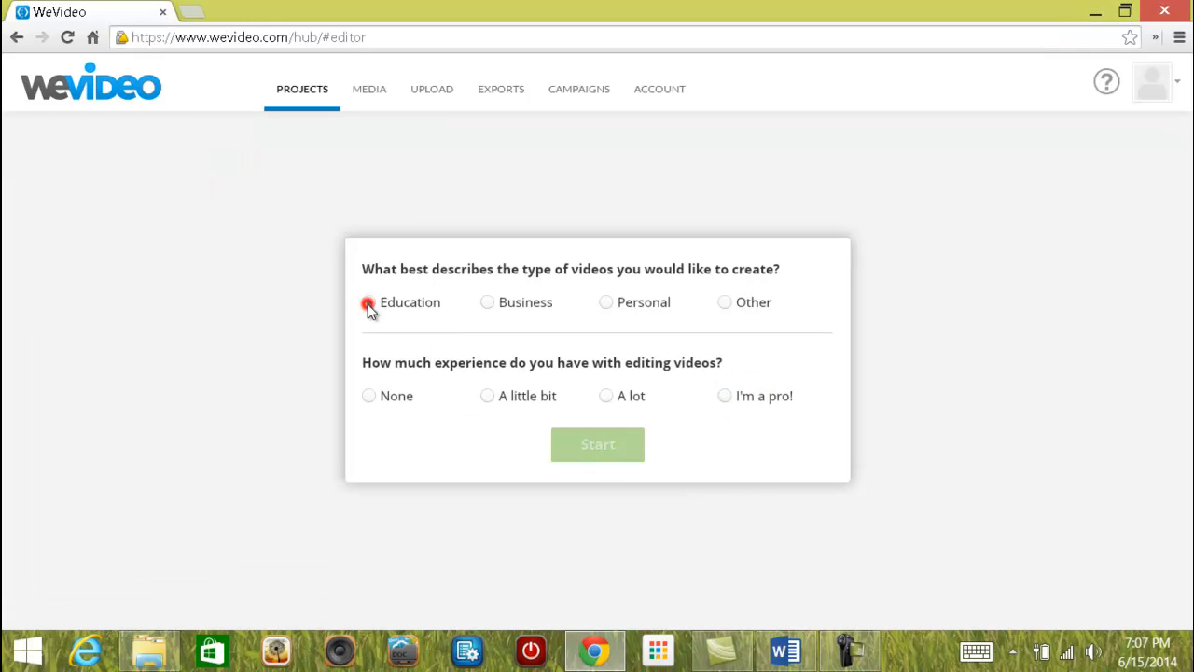
pyautogui.click(369, 397)
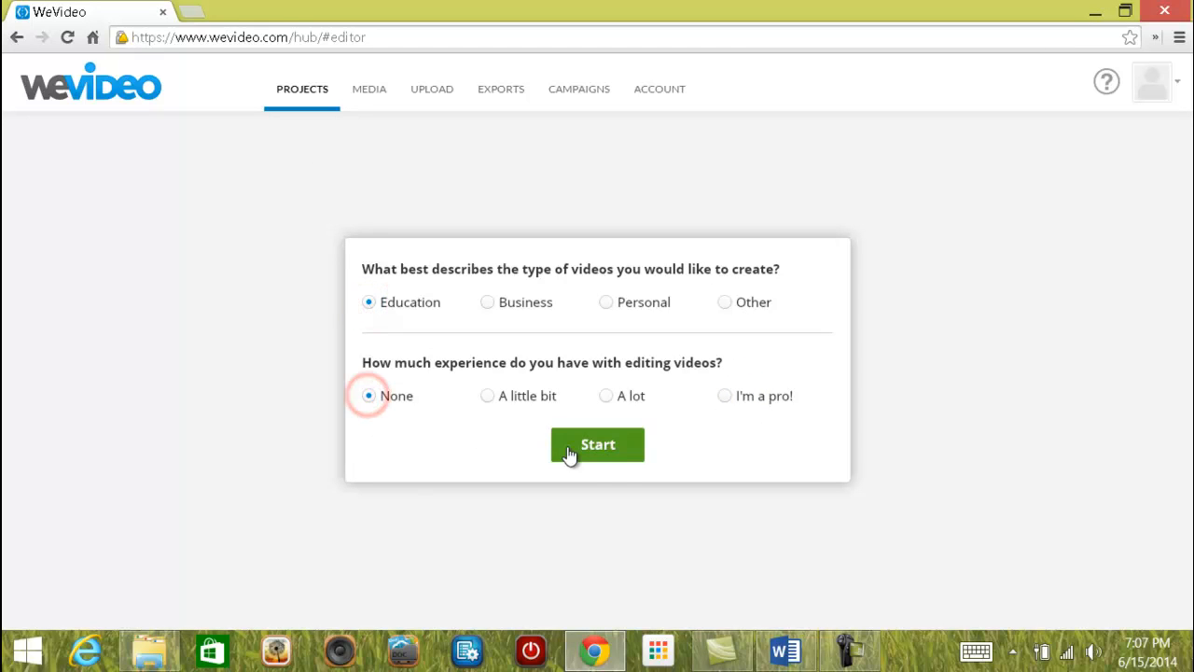
pyautogui.click(606, 448)
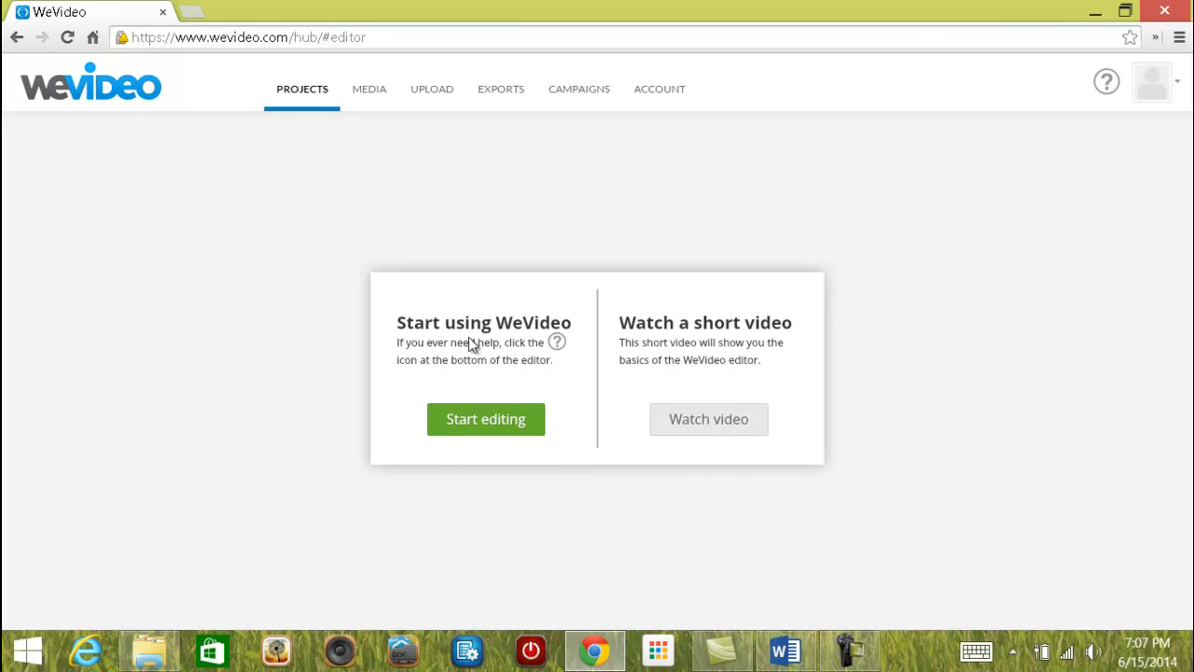
pyautogui.click(492, 418)
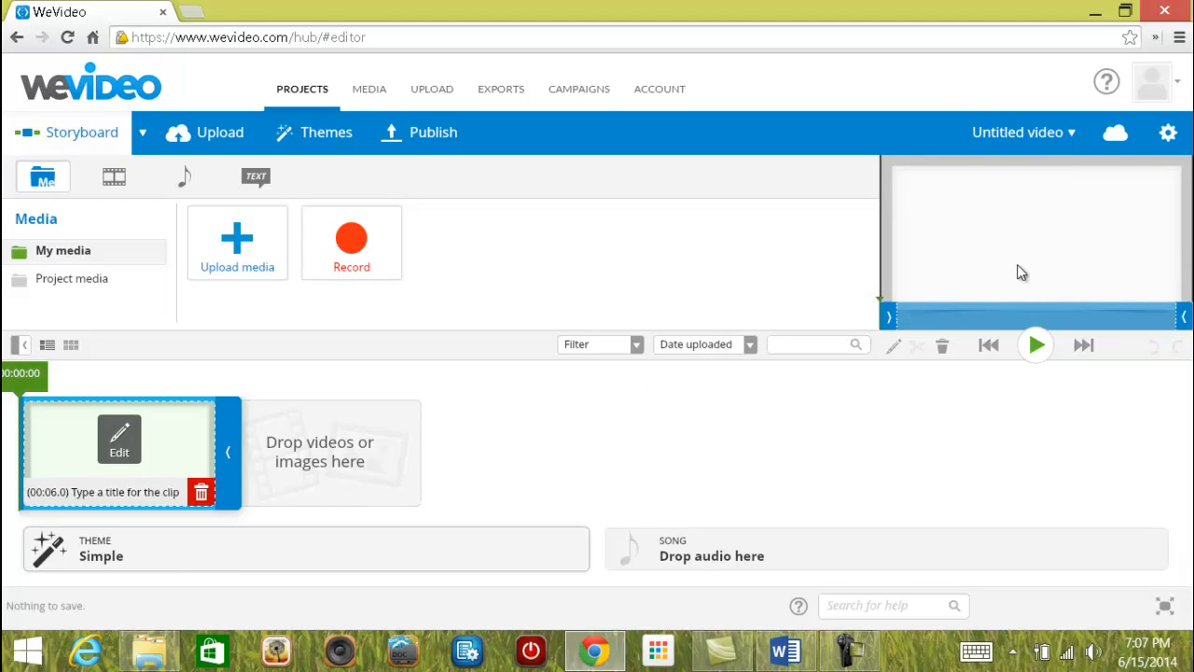
# Rename the untitled video to 'The Journey' and save it.
pyautogui.click(1045, 137)
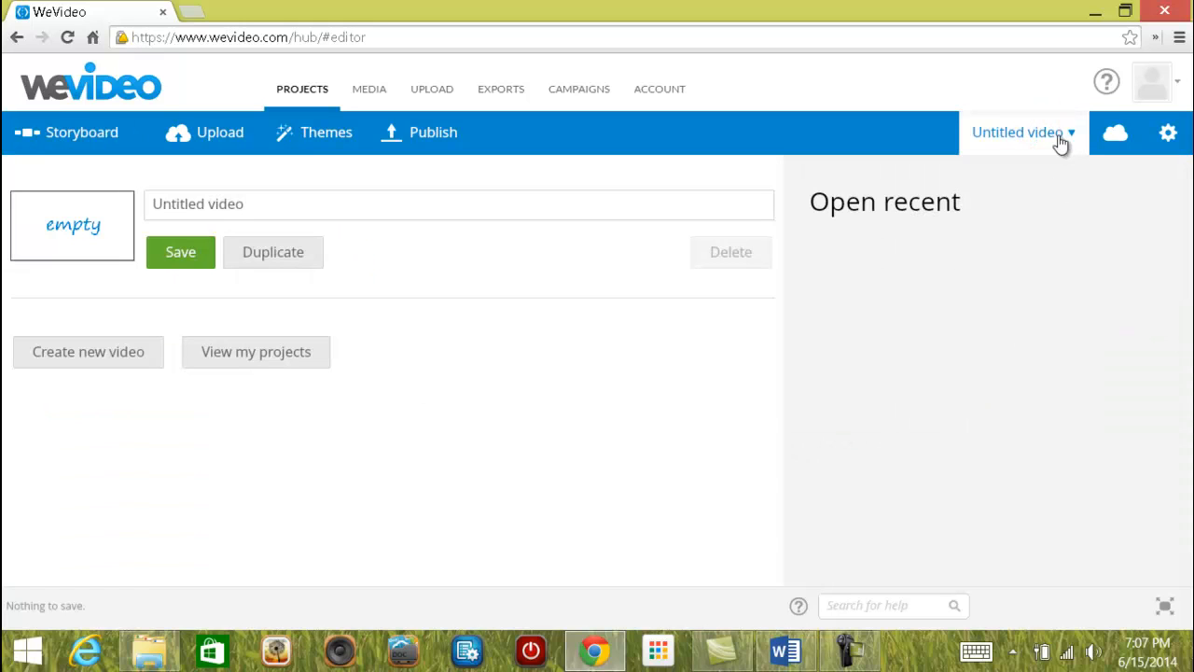
pyautogui.click(222, 205)
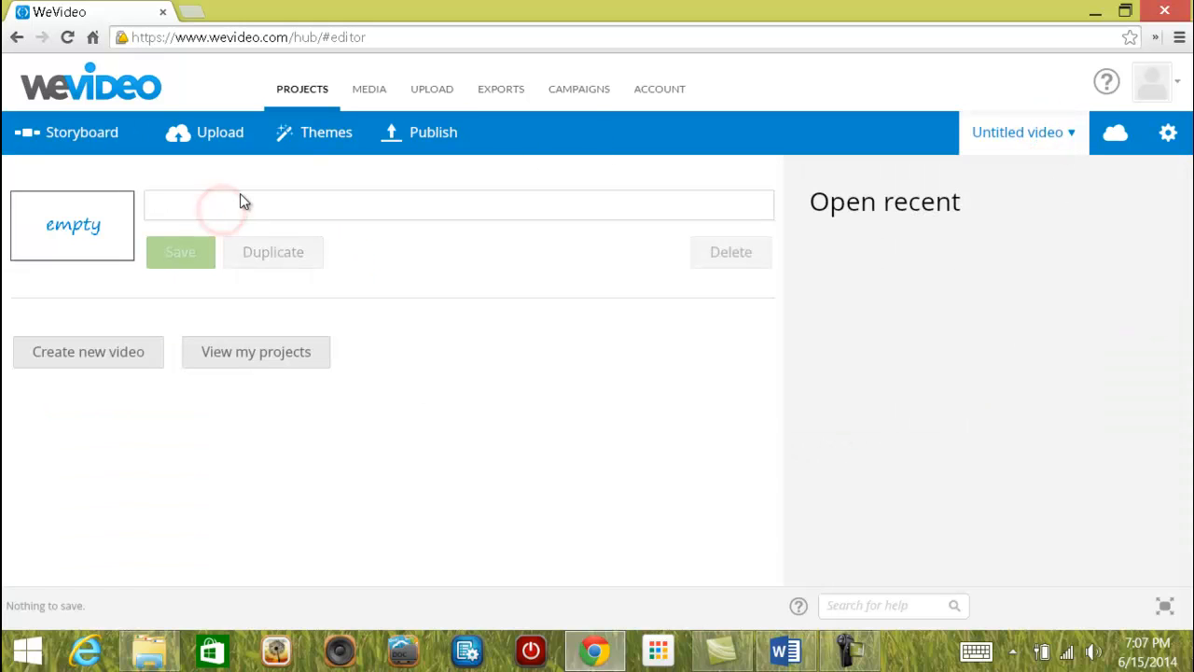
pyautogui.write('The Jour')
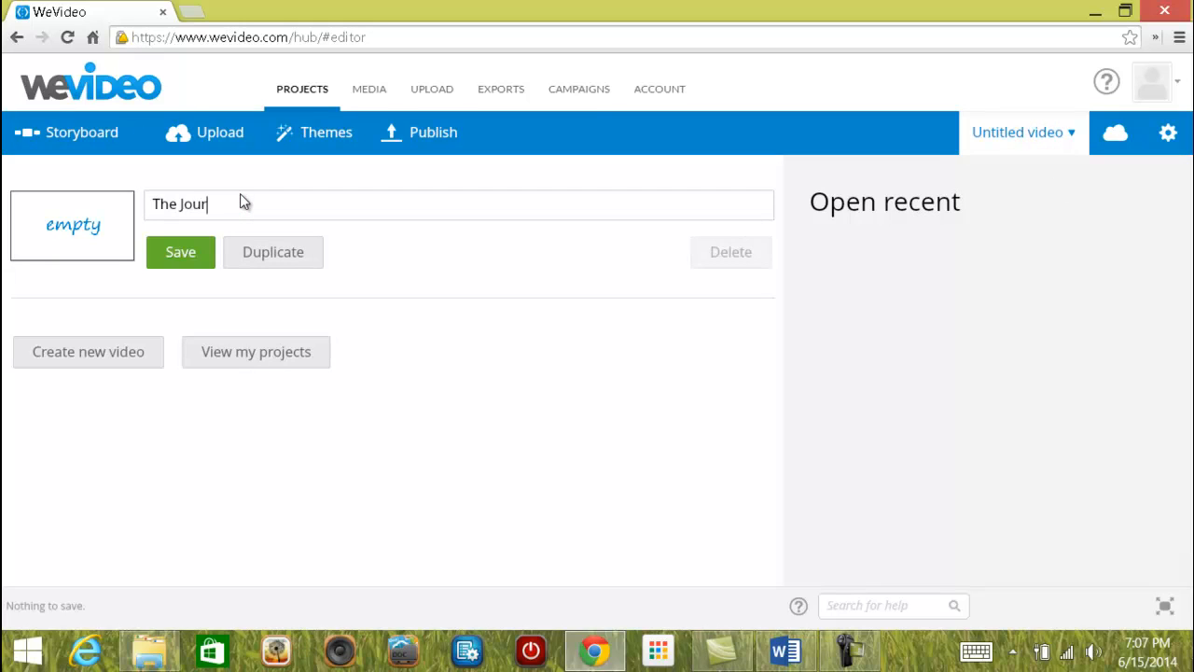
pyautogui.write('ney')
pyautogui.click(185, 258)
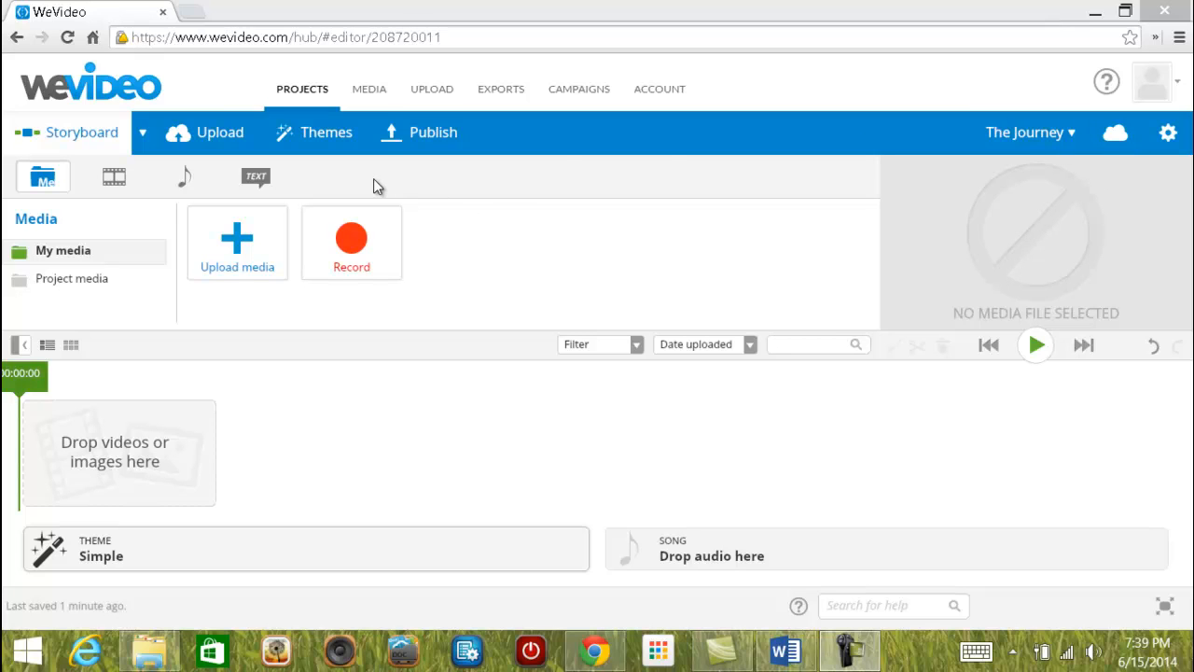
# Add a Title Text clip at the storyboard start reading 'The Journey'.
pyautogui.click(255, 186)
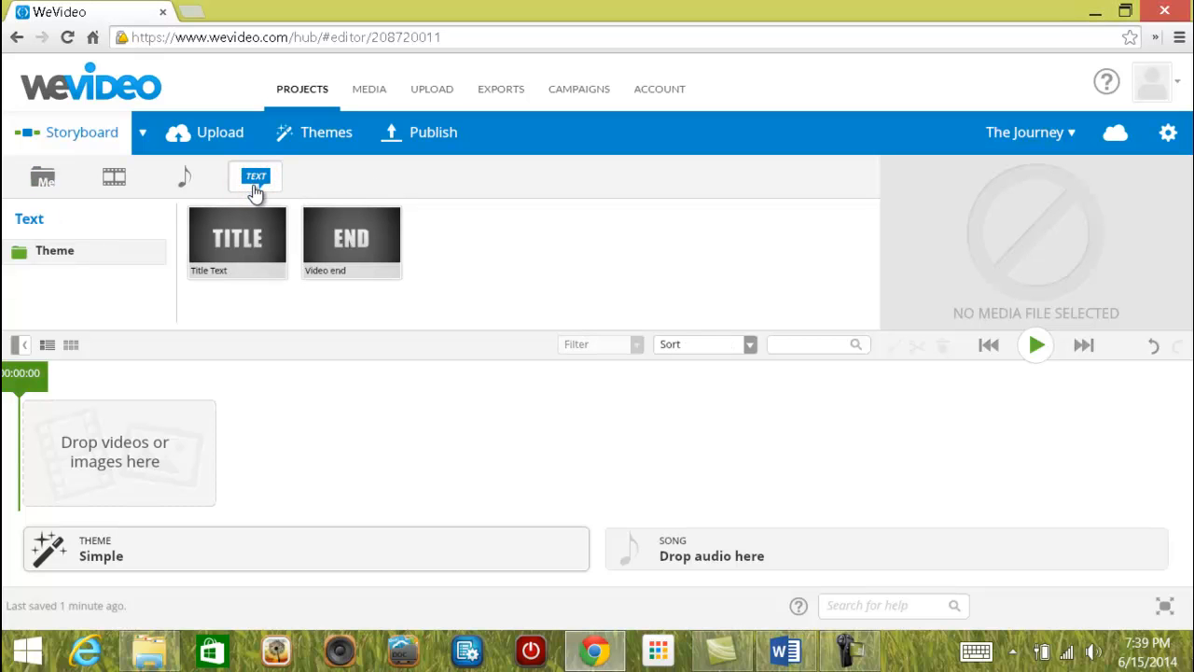
pyautogui.moveTo(243, 264)
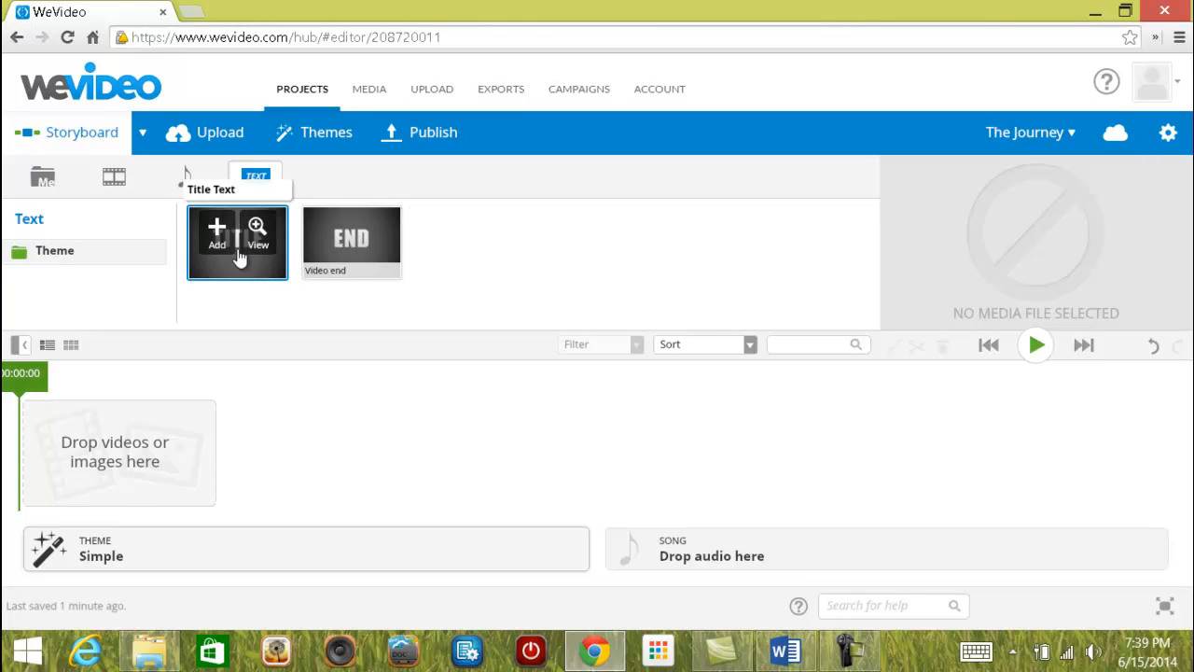
pyautogui.moveTo(242, 269); pyautogui.dragTo(53, 458)
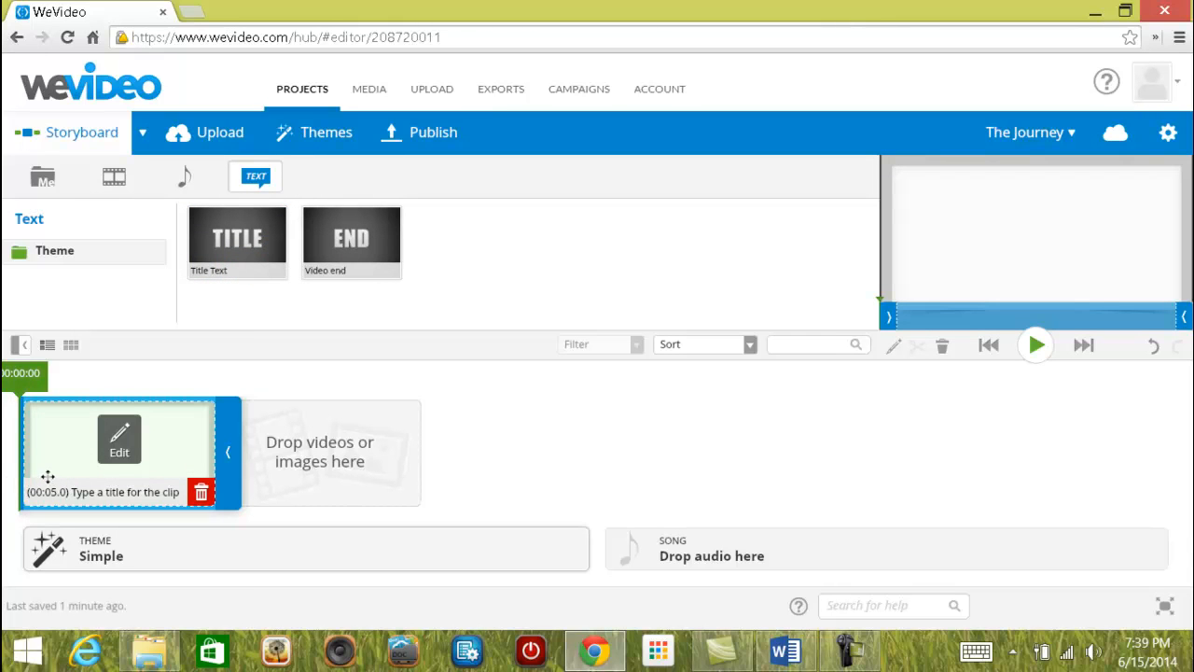
pyautogui.click(119, 436)
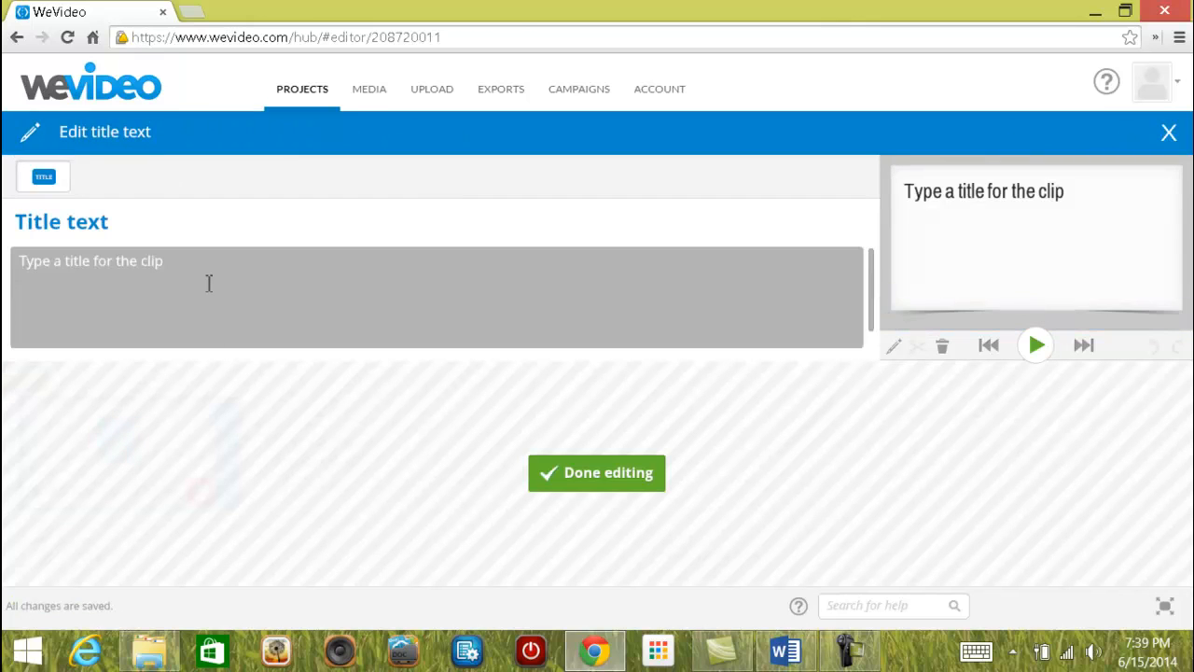
pyautogui.click(204, 272)
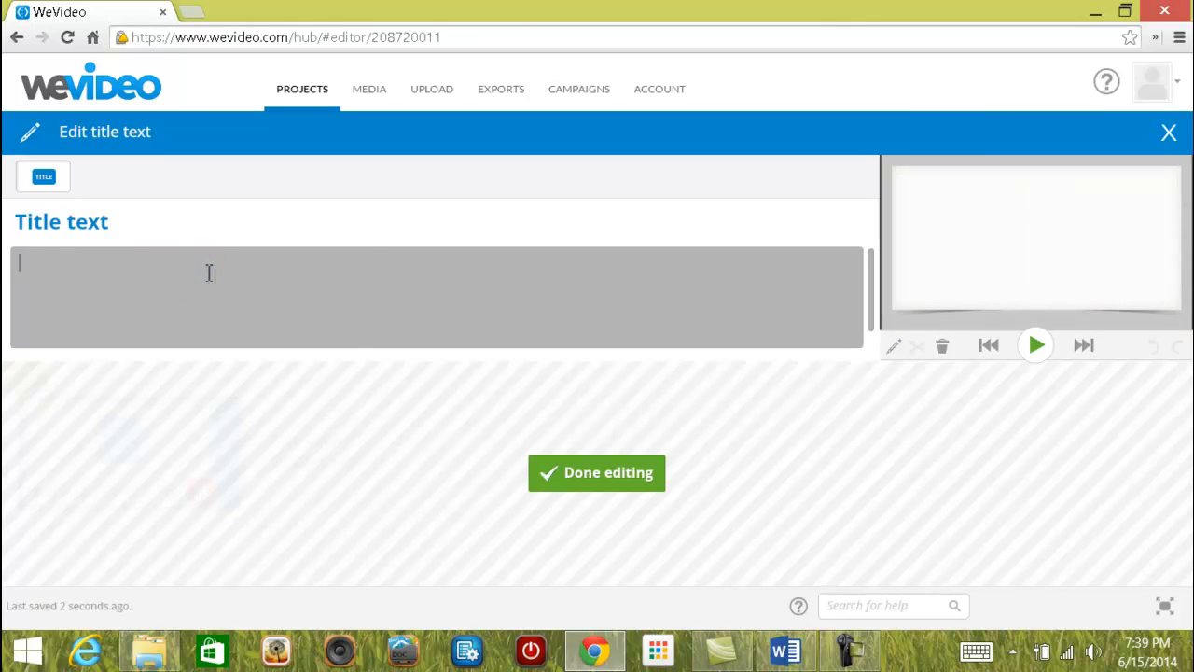
pyautogui.write('The Journey')
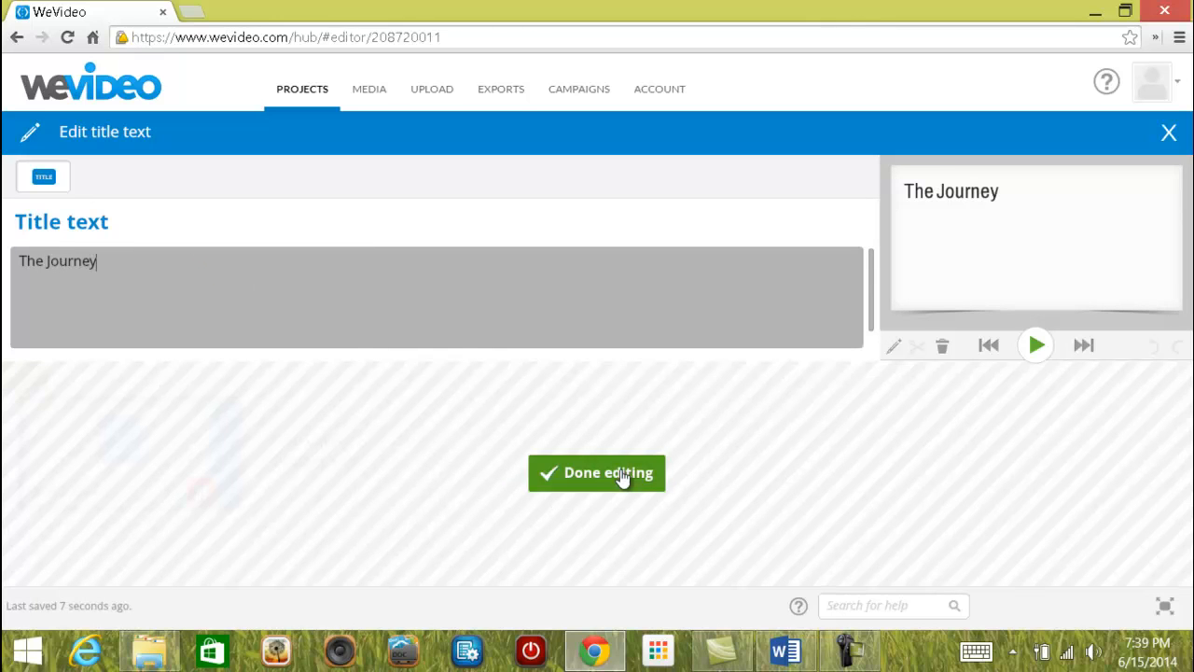
pyautogui.click(607, 475)
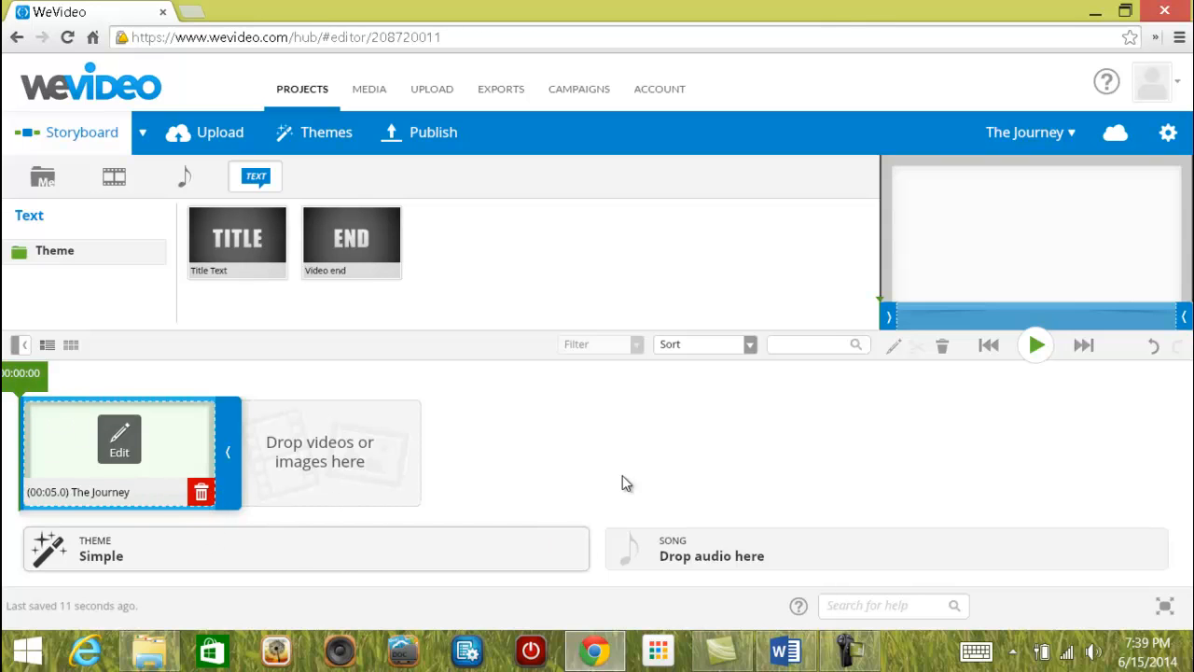
pyautogui.click(943, 349)
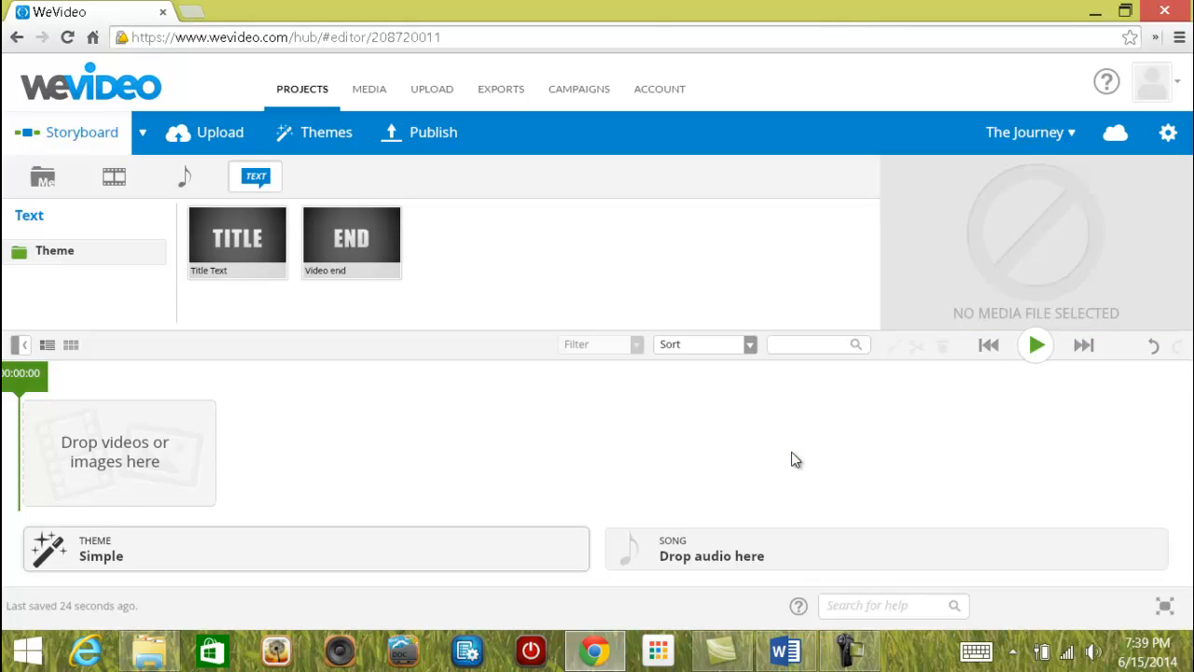
pyautogui.click(1154, 350)
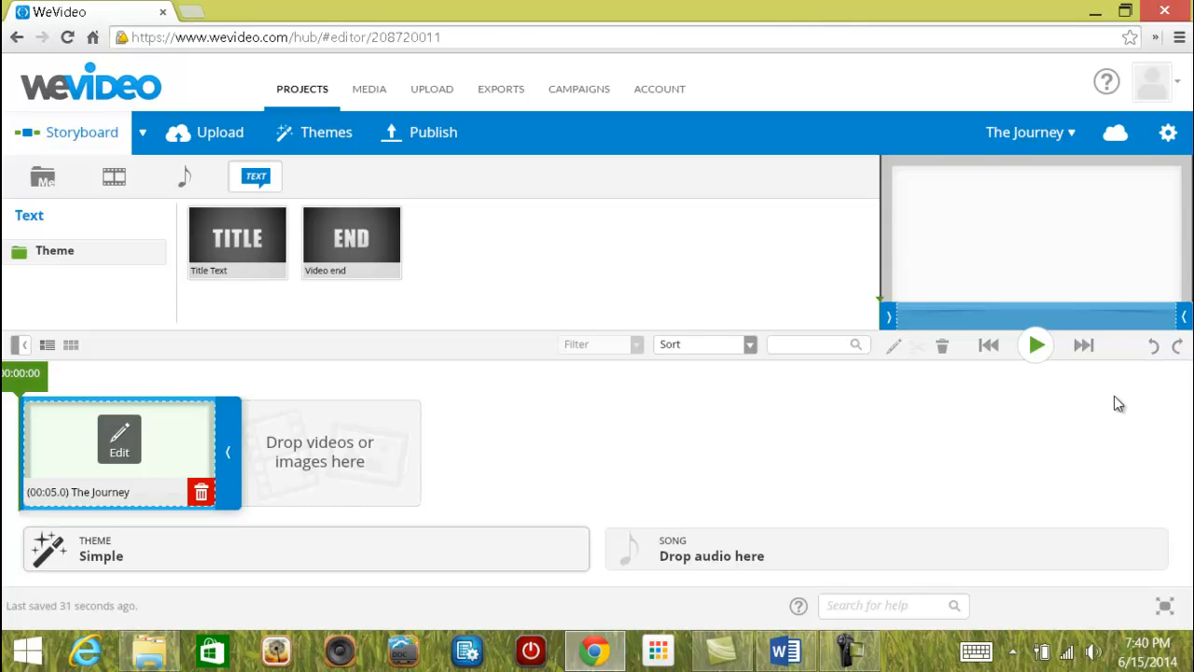
pyautogui.click(1177, 345)
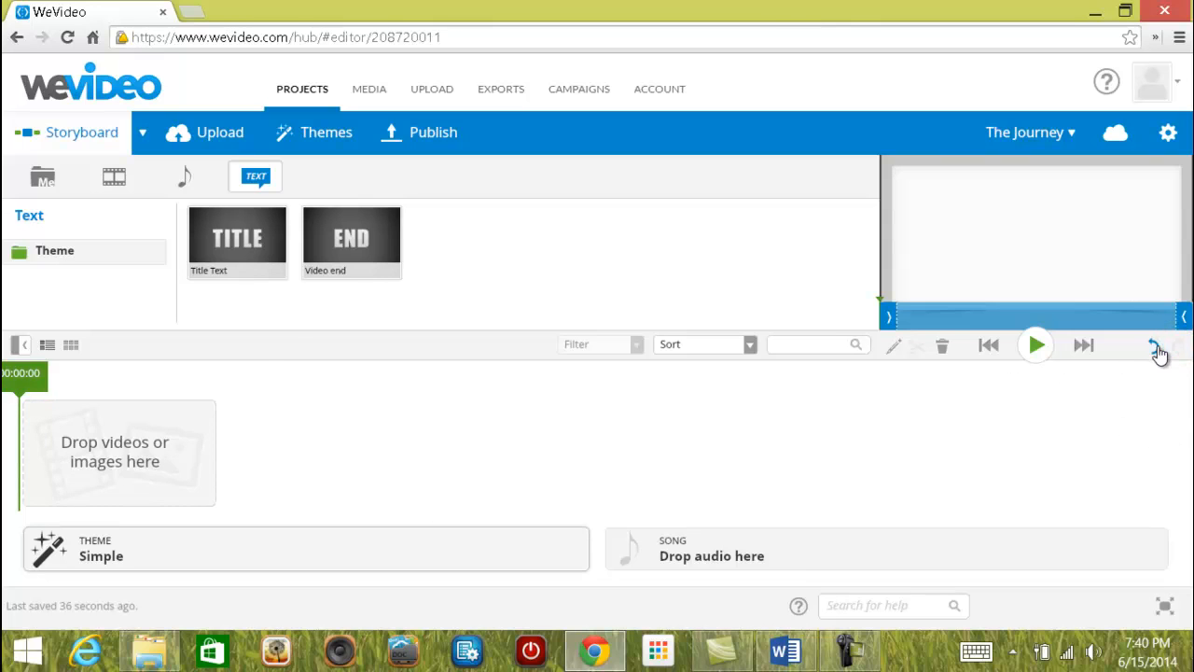
pyautogui.click(1154, 345)
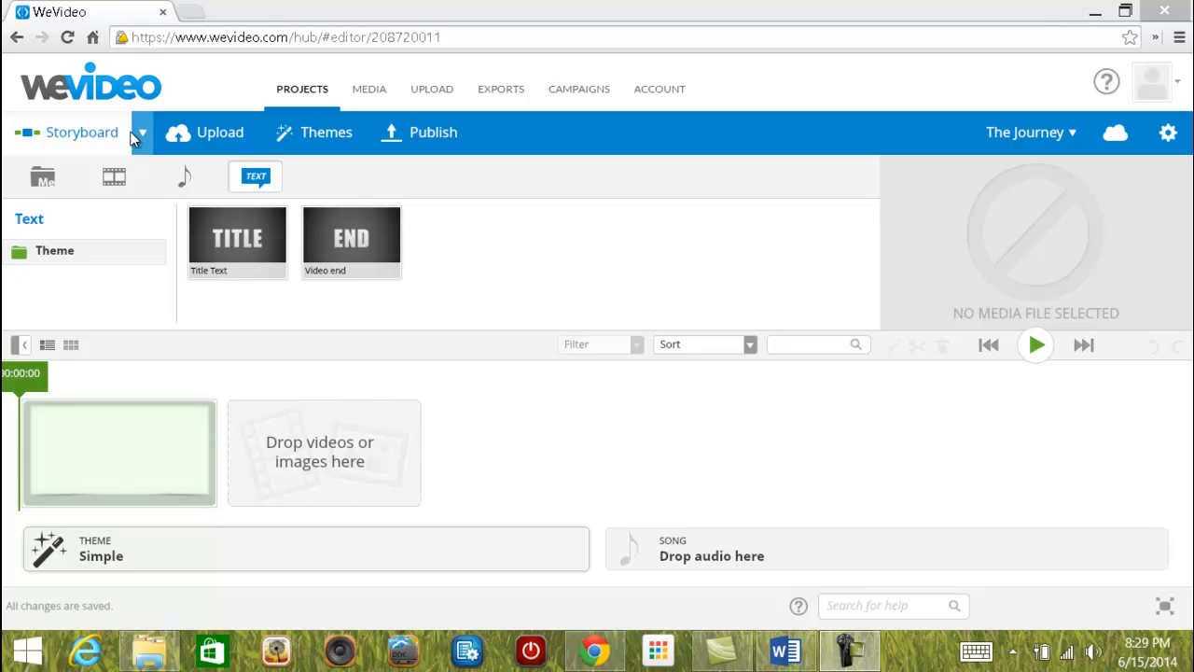
# Switch The Journey's editor from Storyboard to the simple timeline mode.
pyautogui.click(141, 133)
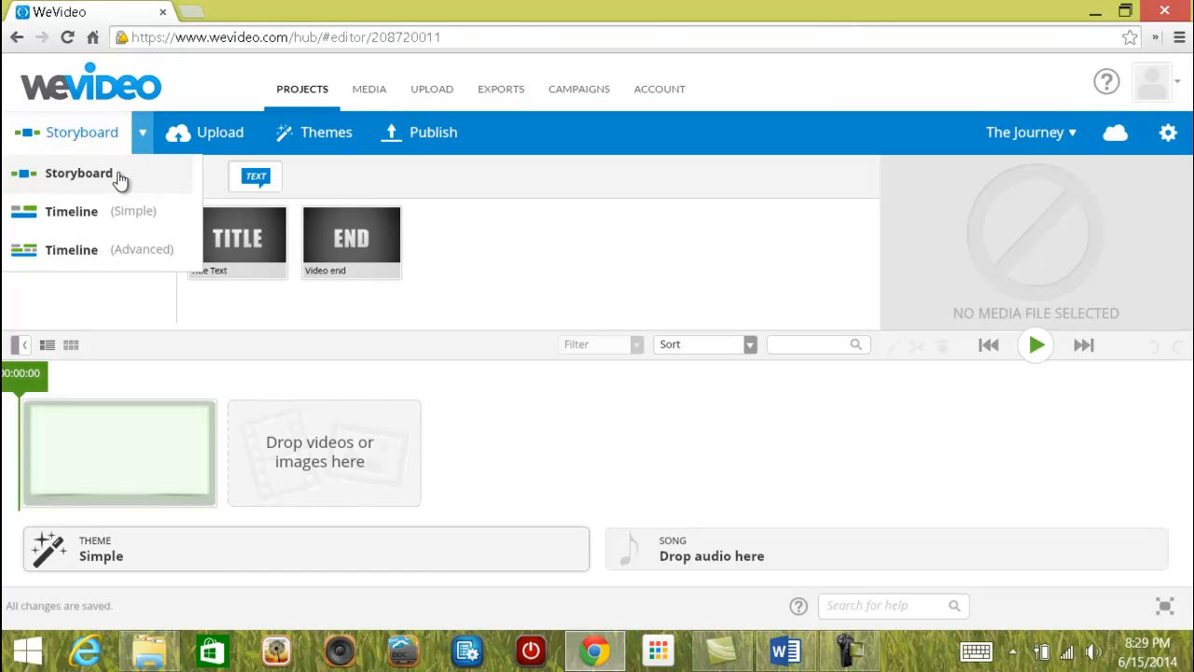
pyautogui.click(119, 177)
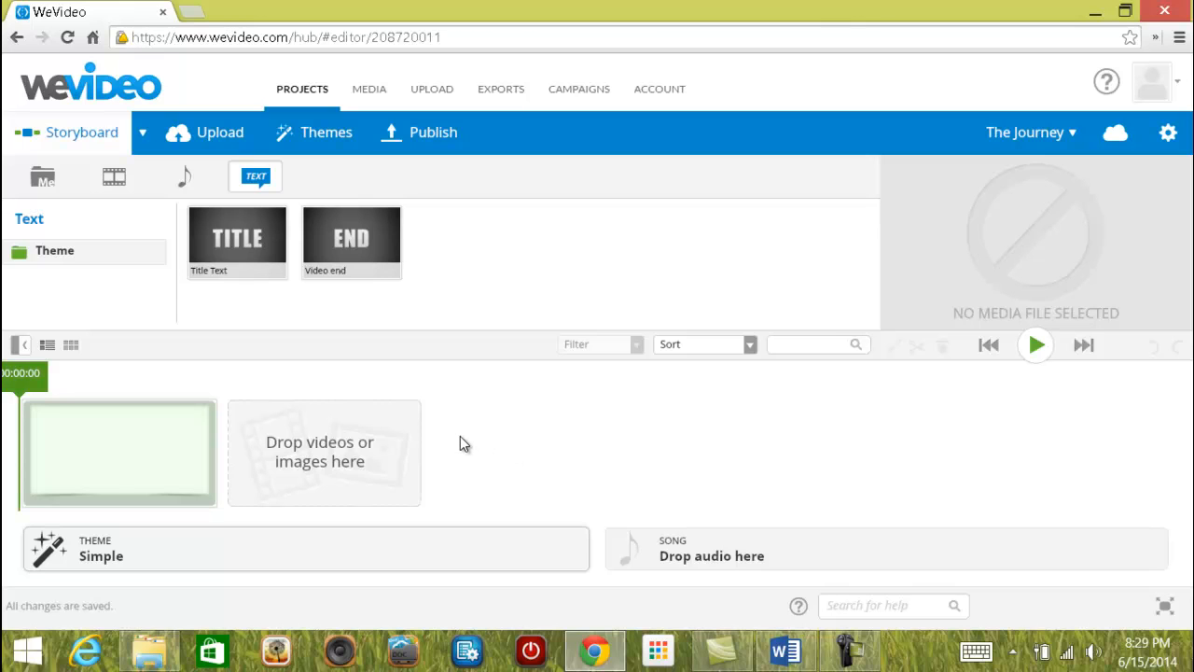
pyautogui.click(140, 133)
pyautogui.click(100, 211)
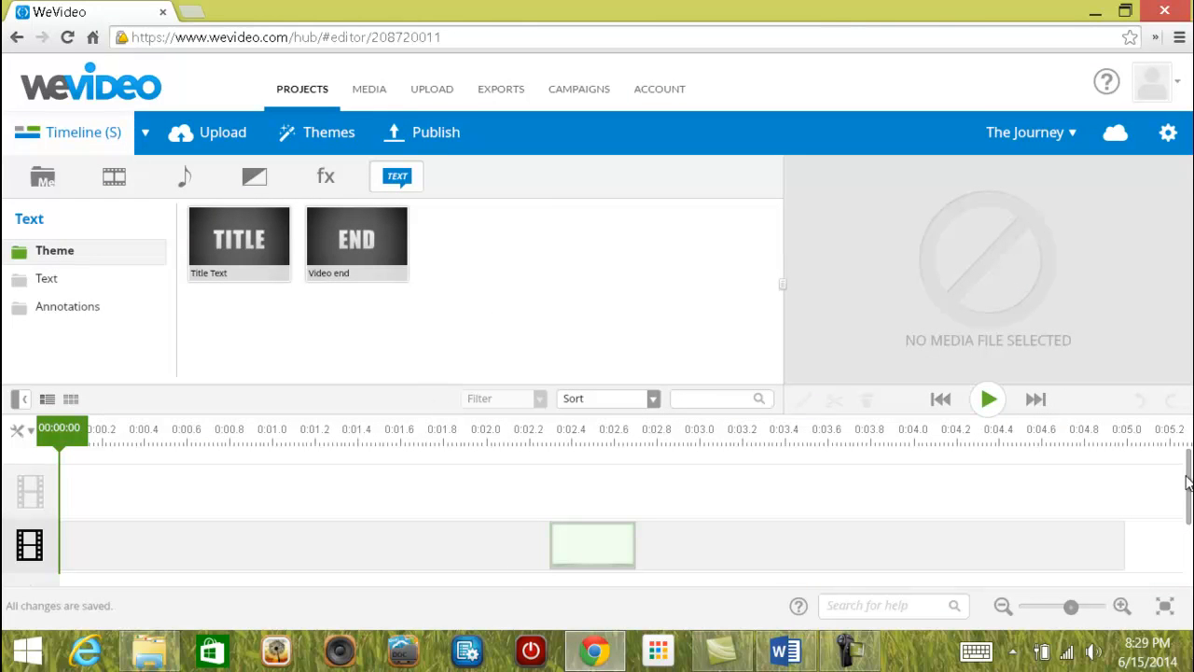
pyautogui.moveTo(1189, 487)
pyautogui.mouseDown()
pyautogui.moveTo(1190, 553)
pyautogui.moveTo(1189, 468)
pyautogui.mouseUp()
pyautogui.click(144, 133)
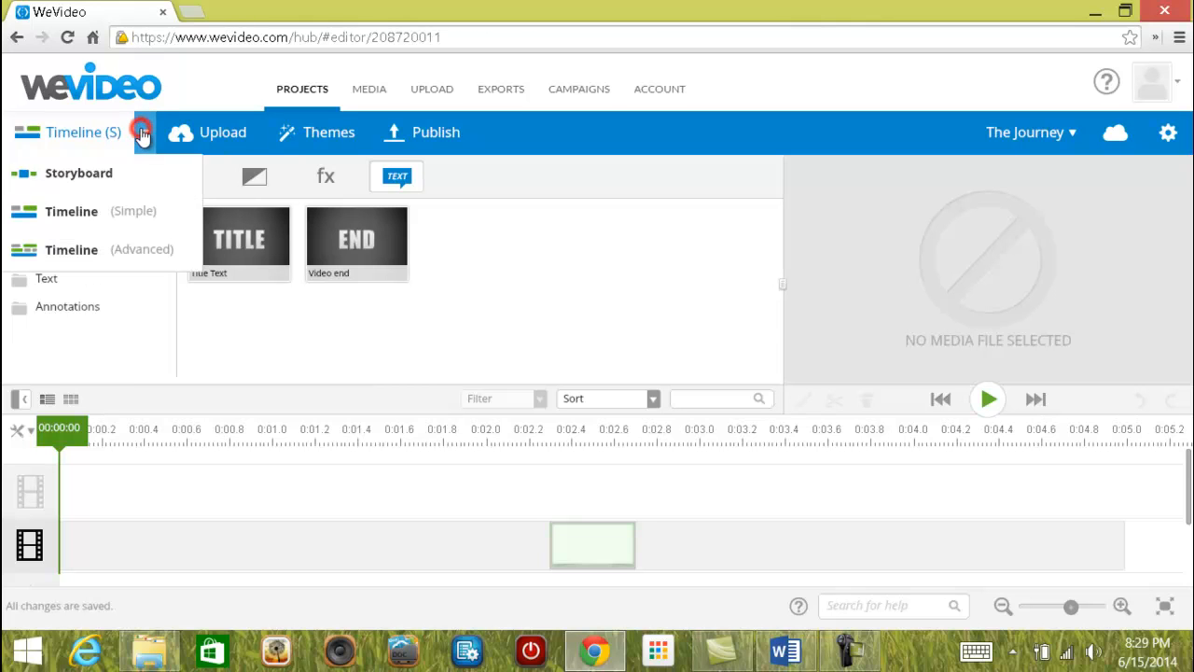
# Switch to the advanced timeline with Video 1, Main and Audio 1 tracks, then go to uploads.
pyautogui.click(92, 256)
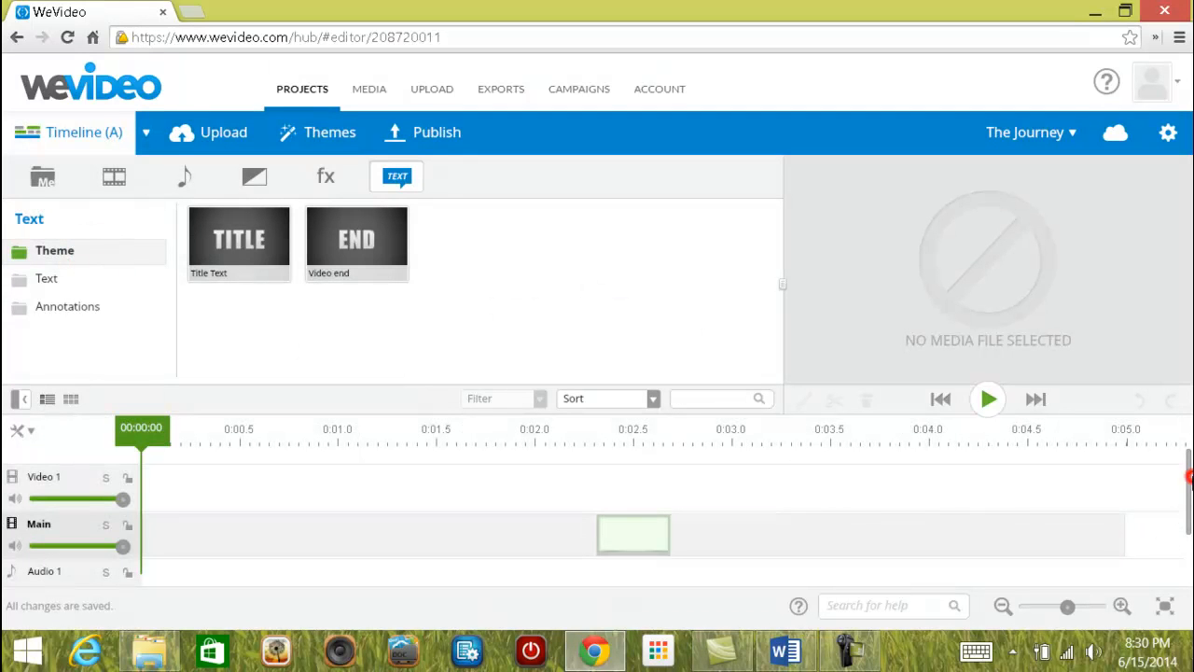
pyautogui.moveTo(1188, 475); pyautogui.dragTo(1190, 427)
pyautogui.click(148, 133)
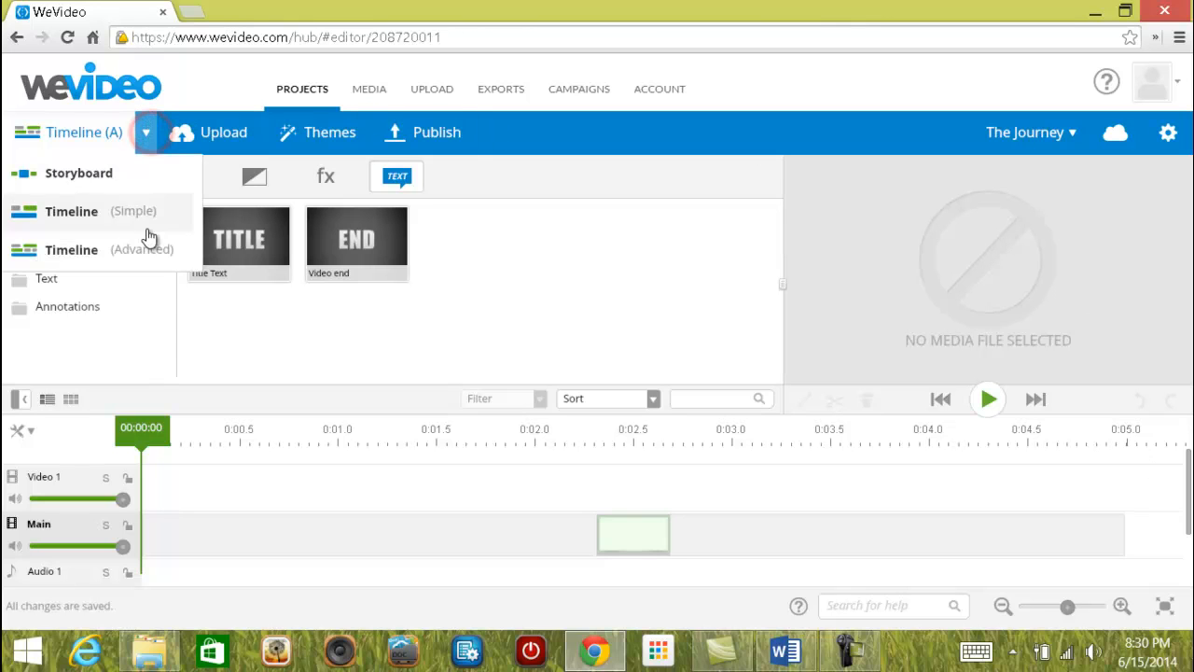
pyautogui.click(120, 251)
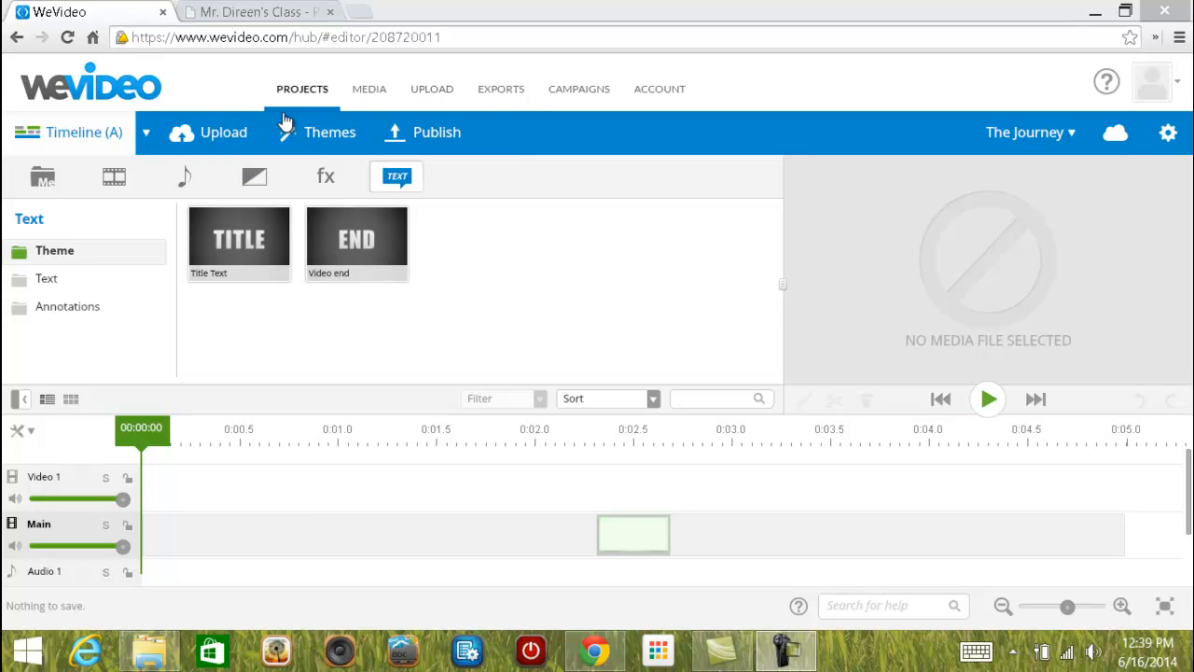
pyautogui.click(211, 133)
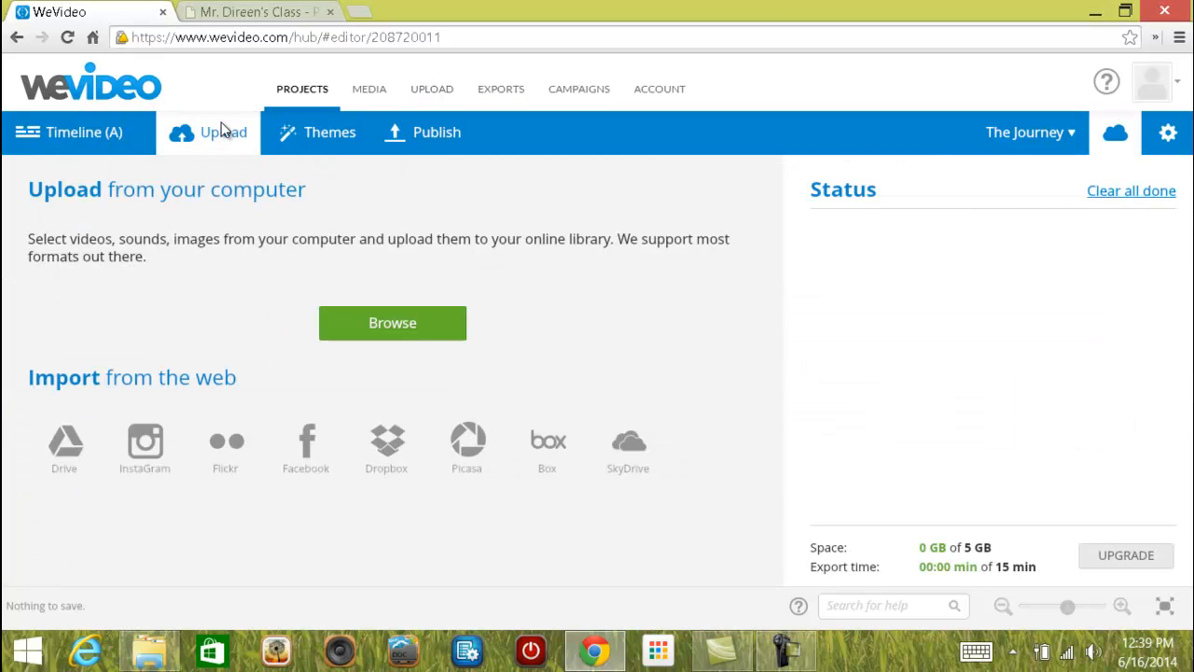
# Upload Beach w Ship, City and Water Walkway from Documents > Images into the media library.
pyautogui.click(392, 327)
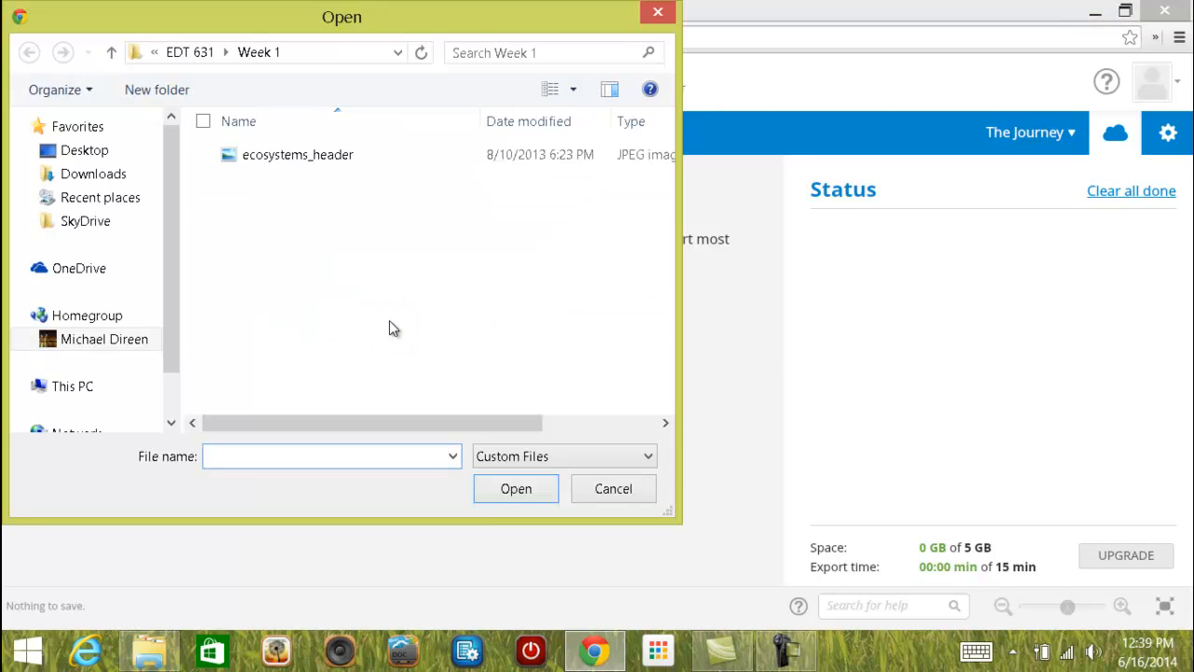
pyautogui.click(80, 339)
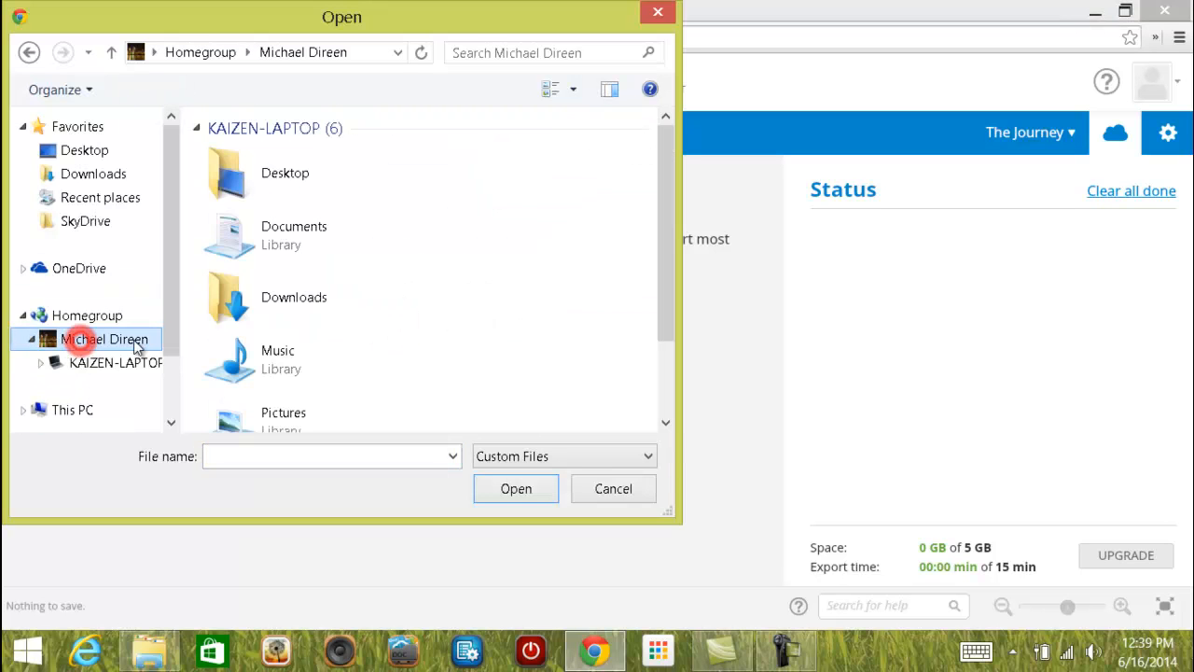
pyautogui.doubleClick(280, 239)
pyautogui.scroll(-1, 349, 331)
pyautogui.doubleClick(277, 378)
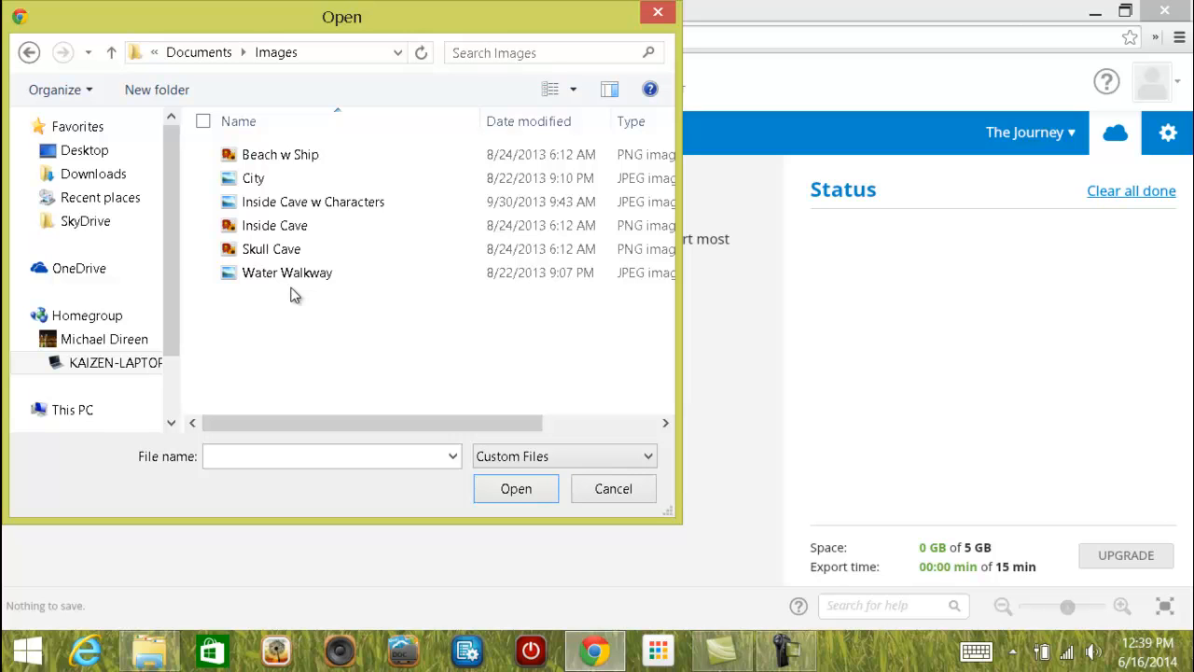
pyautogui.click(297, 155)
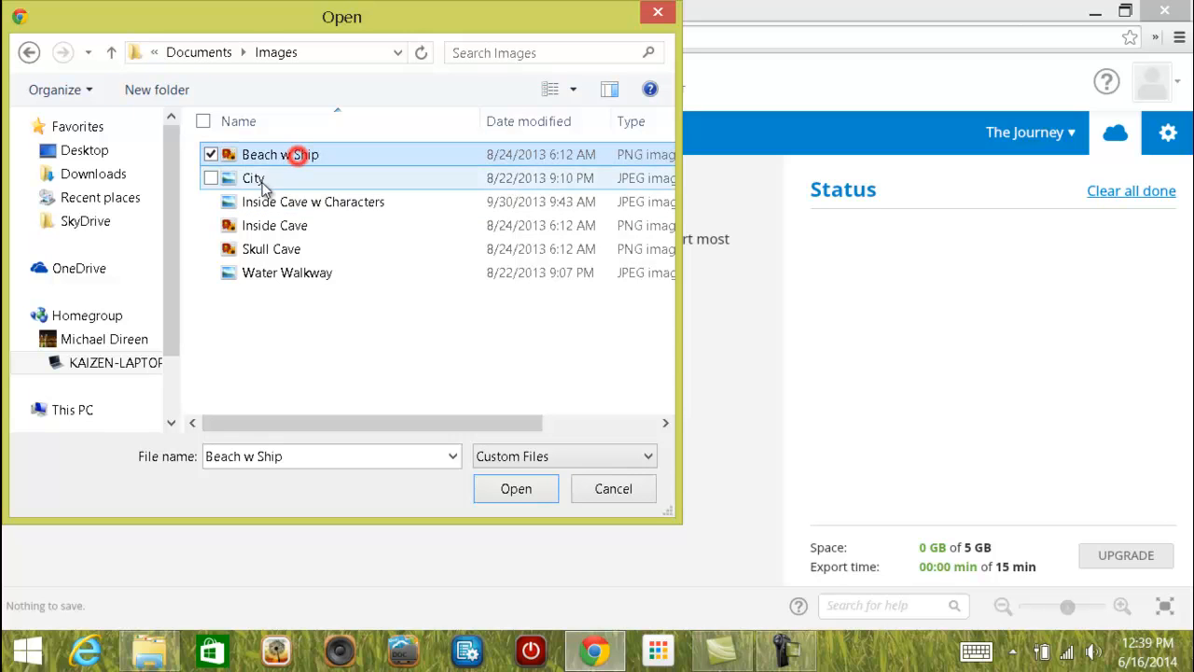
pyautogui.keyDown('ctrl'); pyautogui.click(257, 179); pyautogui.keyUp('ctrl')
pyautogui.keyDown('ctrl'); pyautogui.click(268, 276); pyautogui.keyUp('ctrl')
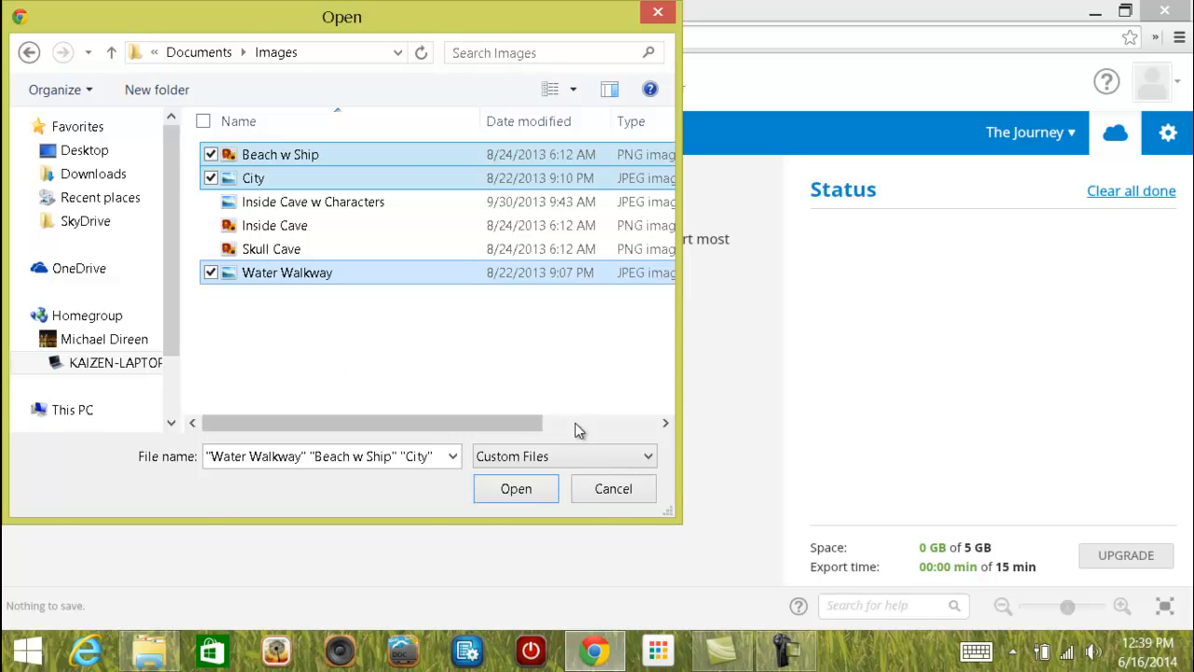
pyautogui.click(518, 489)
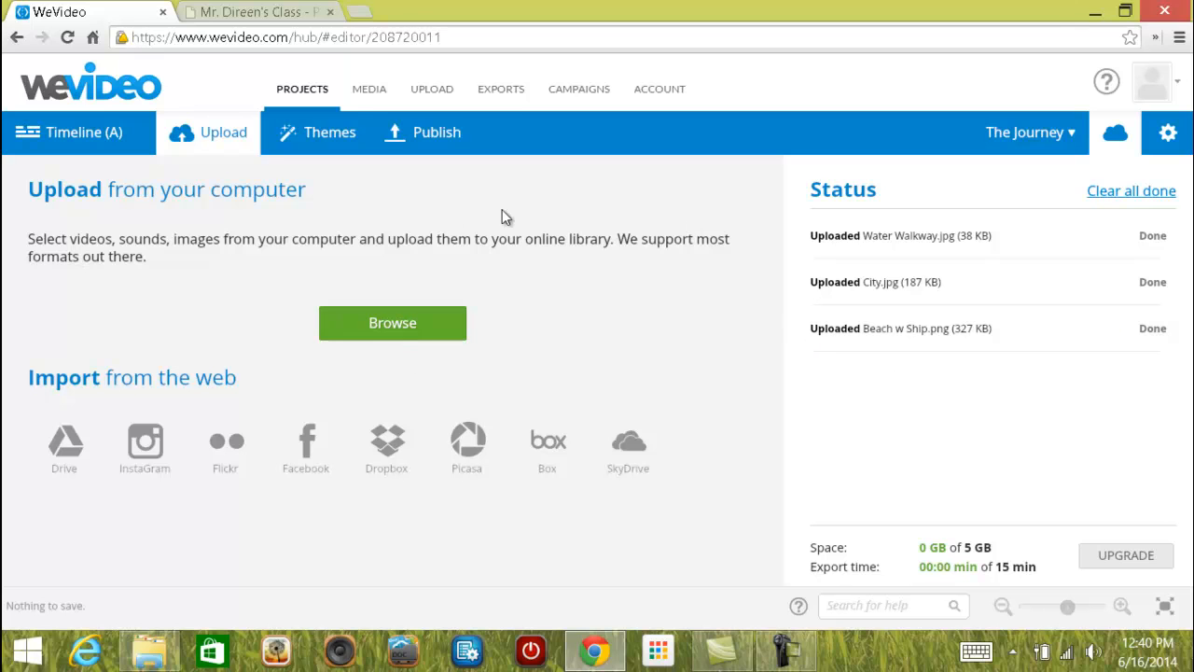
# Go to the projects list and open The Journey for editing.
pyautogui.click(302, 91)
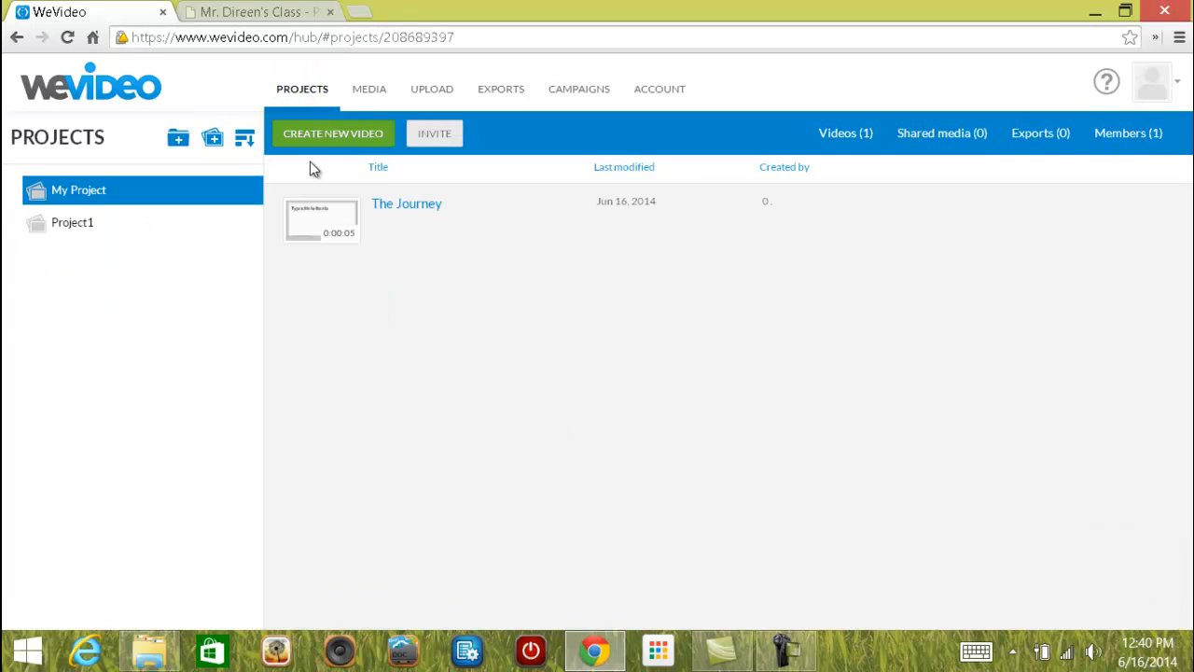
pyautogui.moveTo(360, 218)
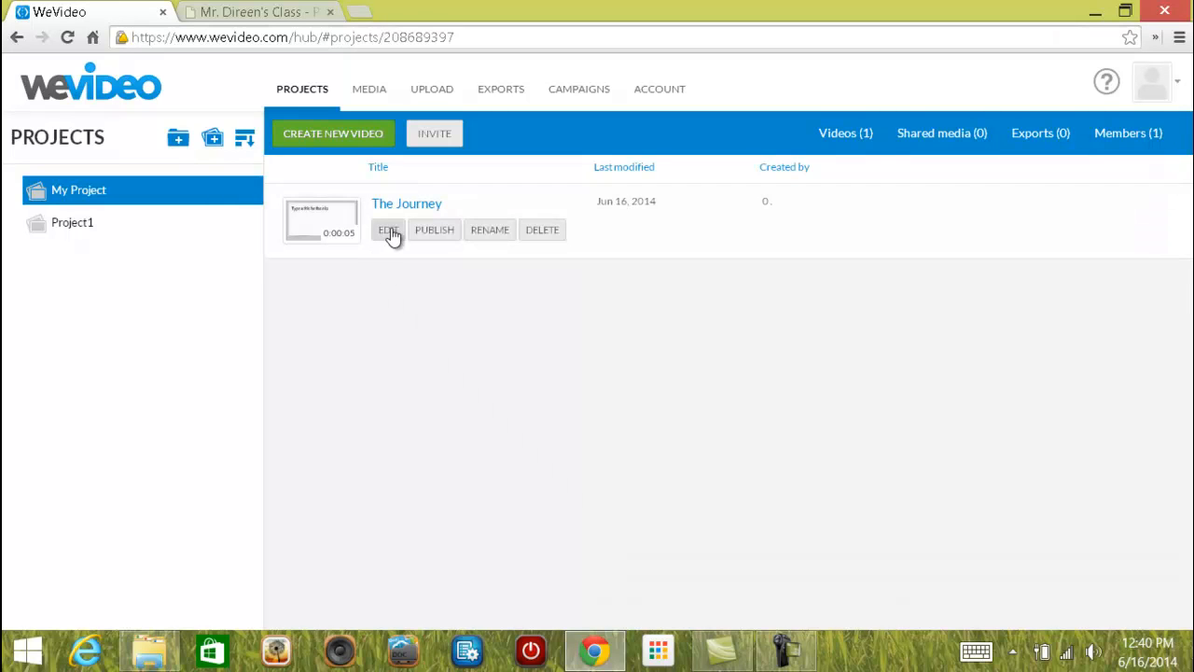
pyautogui.click(390, 230)
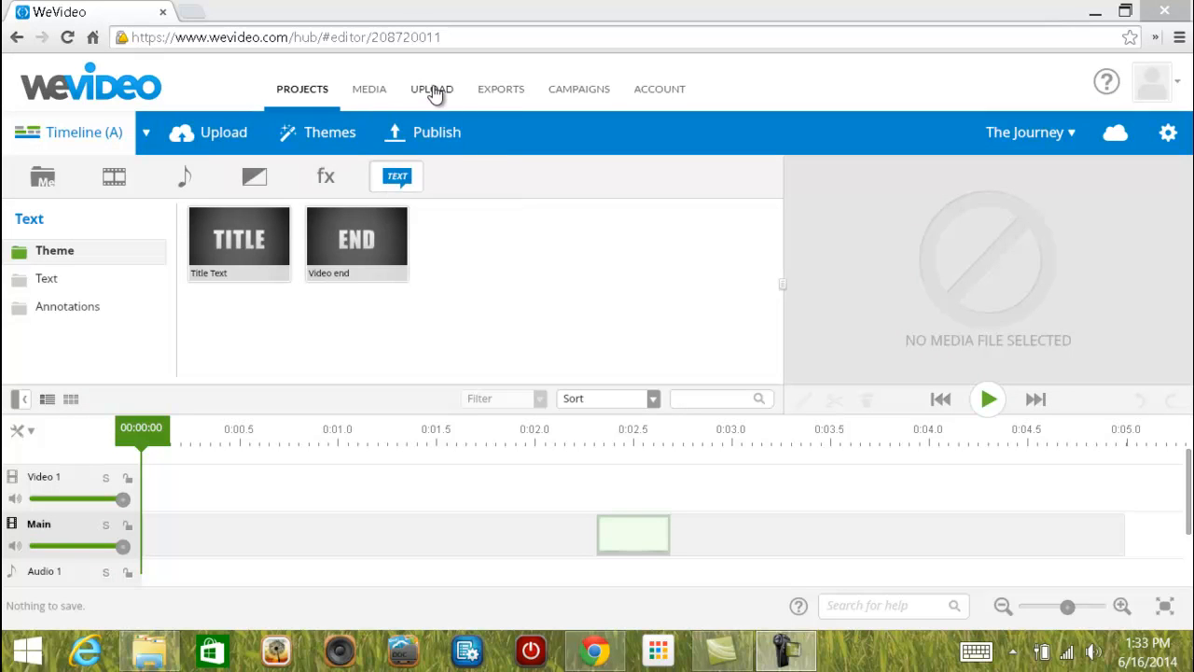
# From the Upload page, connect WeVideo's Google Drive import through Filepicker.io.
pyautogui.click(214, 133)
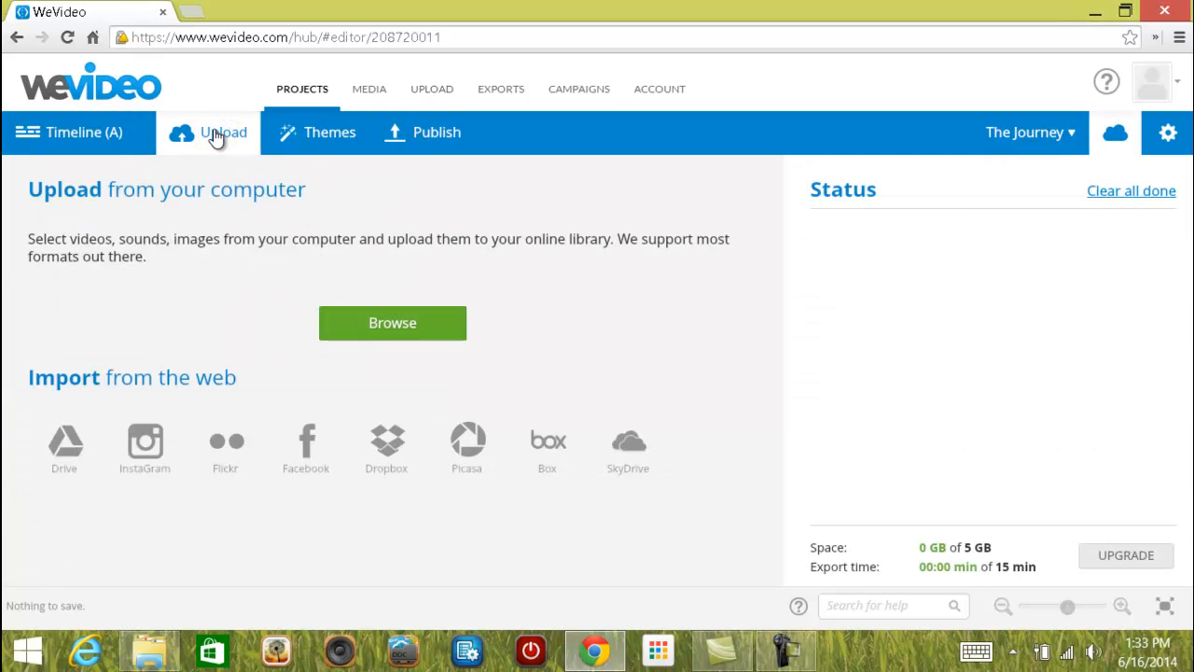
pyautogui.click(66, 447)
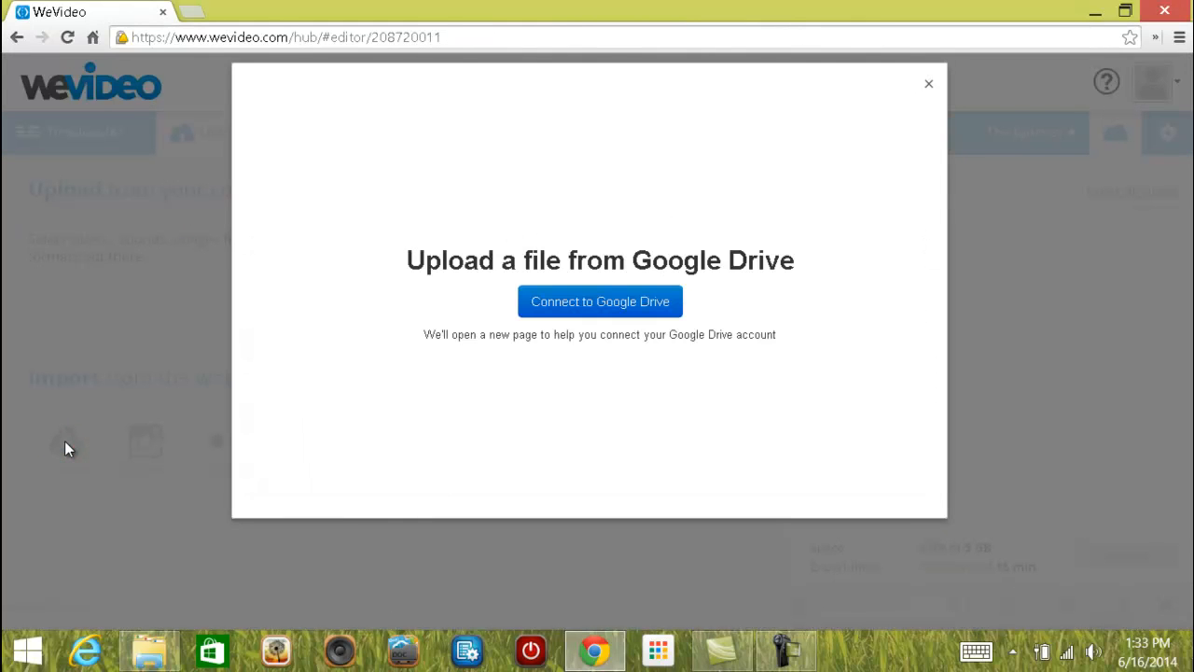
pyautogui.click(598, 305)
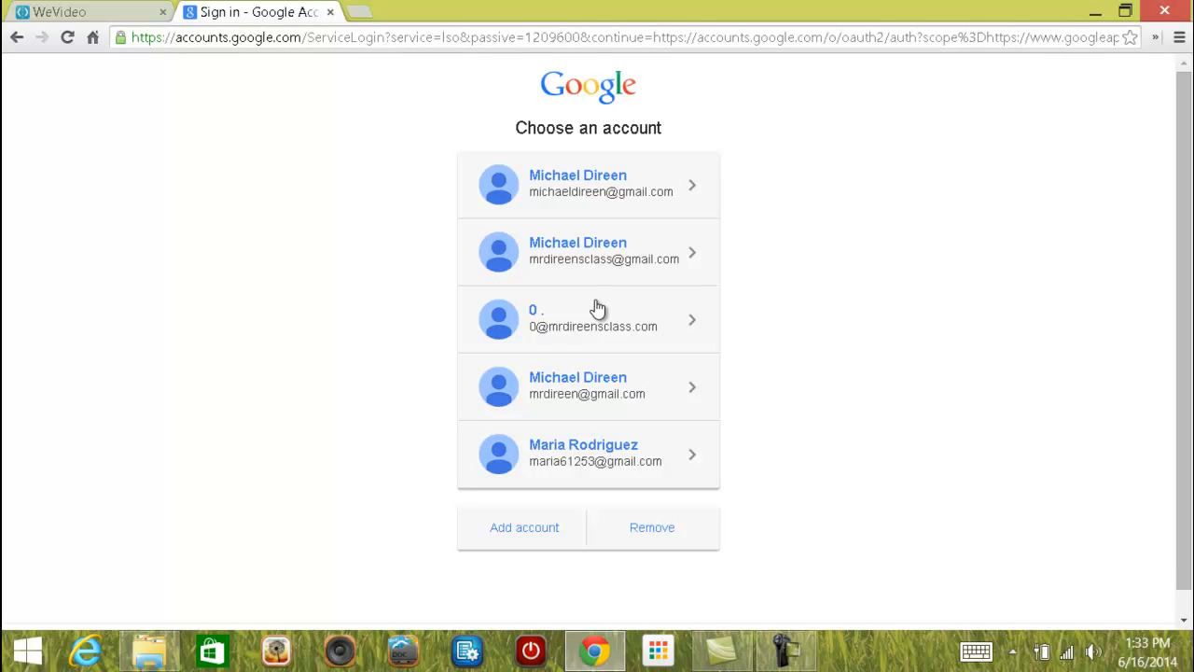
# Sign in to the class Google account with its password and accept Filepicker.io's Drive access.
pyautogui.click(602, 331)
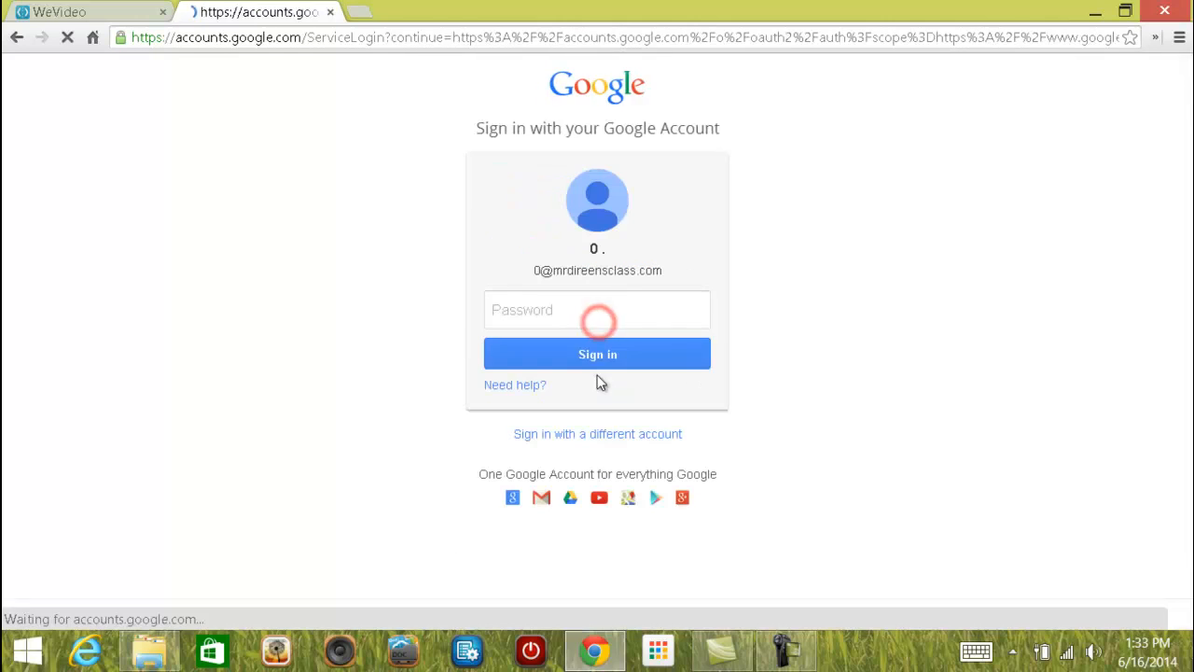
pyautogui.click(597, 309)
pyautogui.write('•••••')
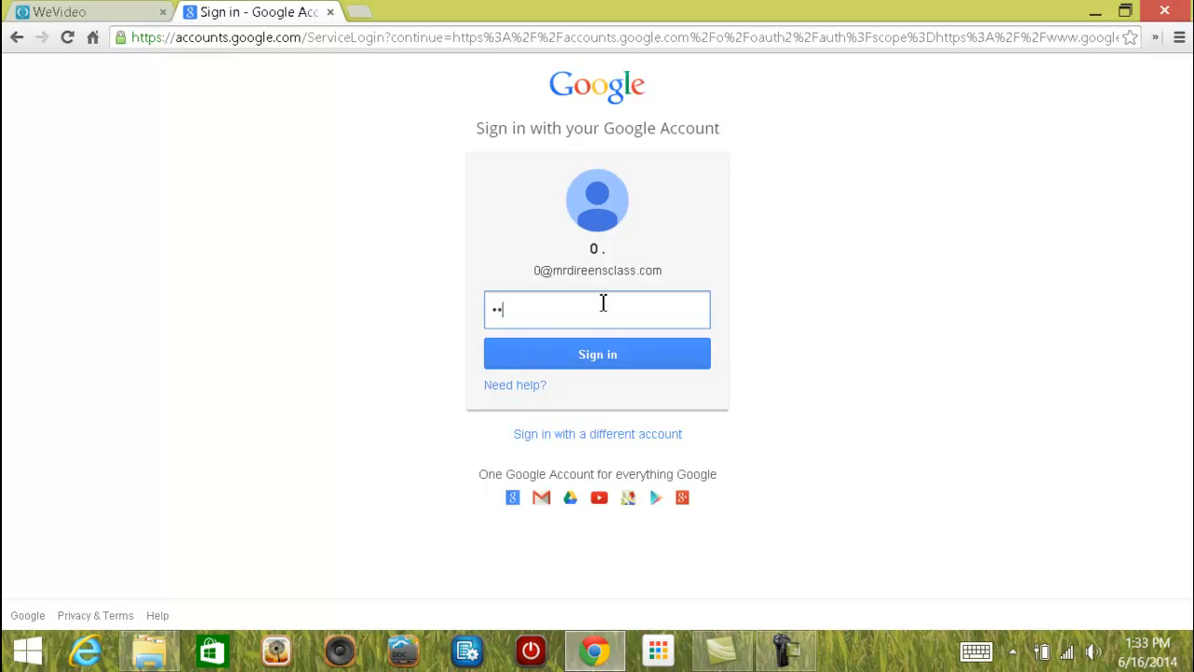
pyautogui.write('•••')
pyautogui.click(587, 352)
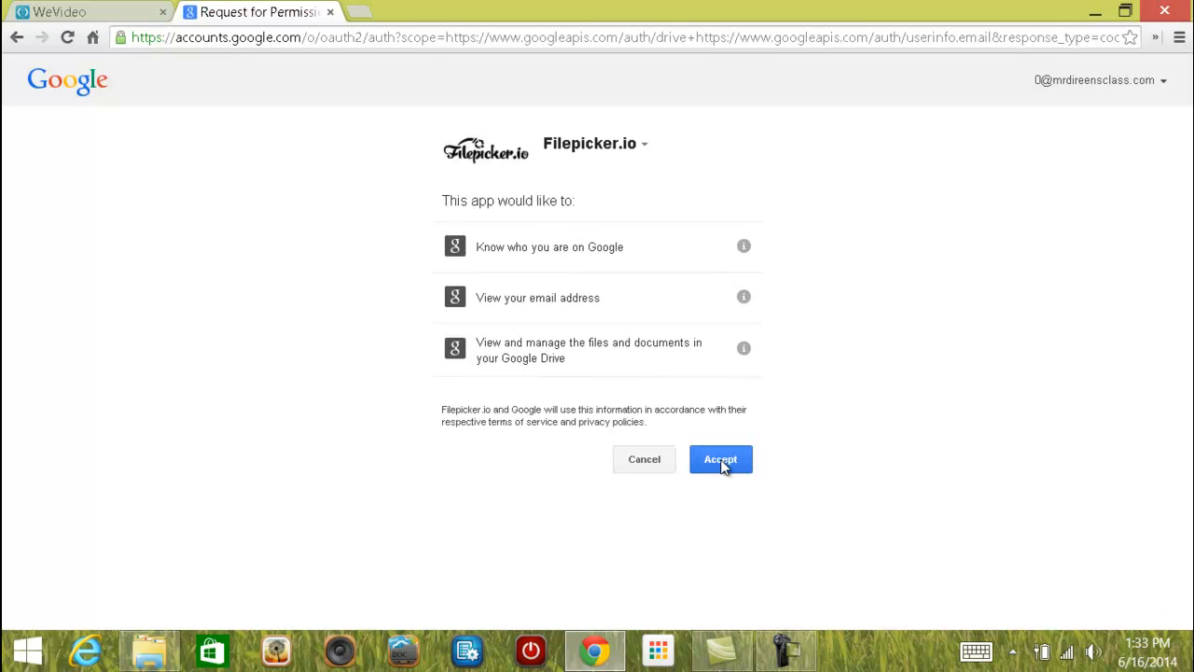
pyautogui.click(724, 467)
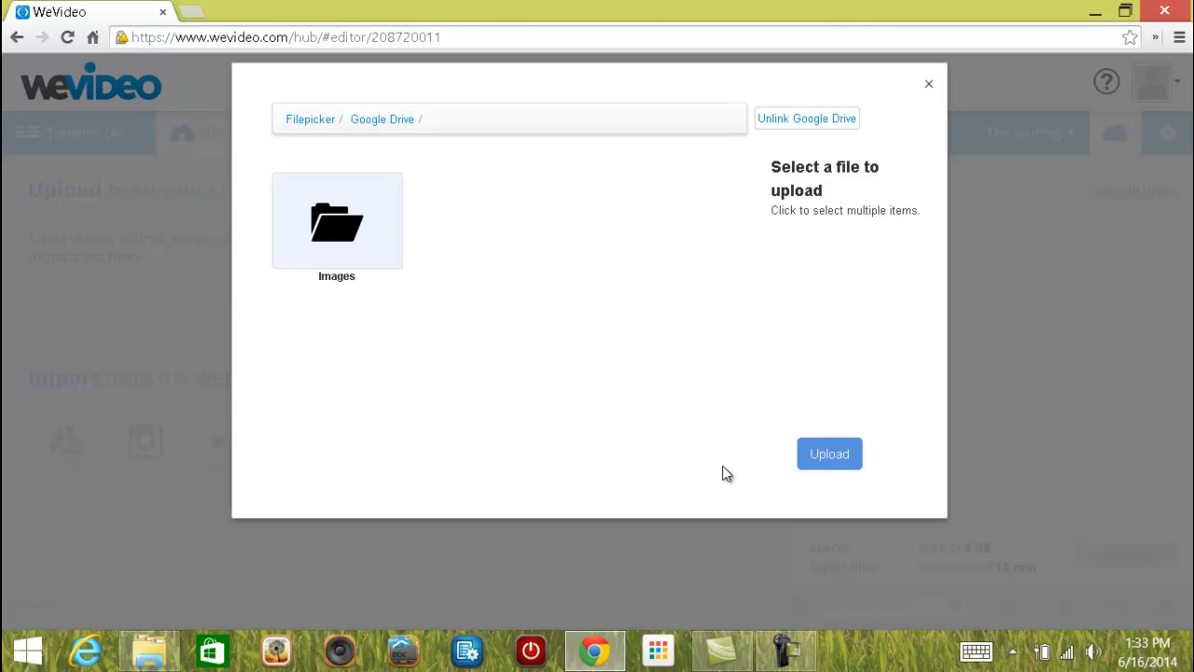
# Upload Water Walkway.jpg, City.jpg and Beach w Ship.png from the Drive Images folder.
pyautogui.click(345, 235)
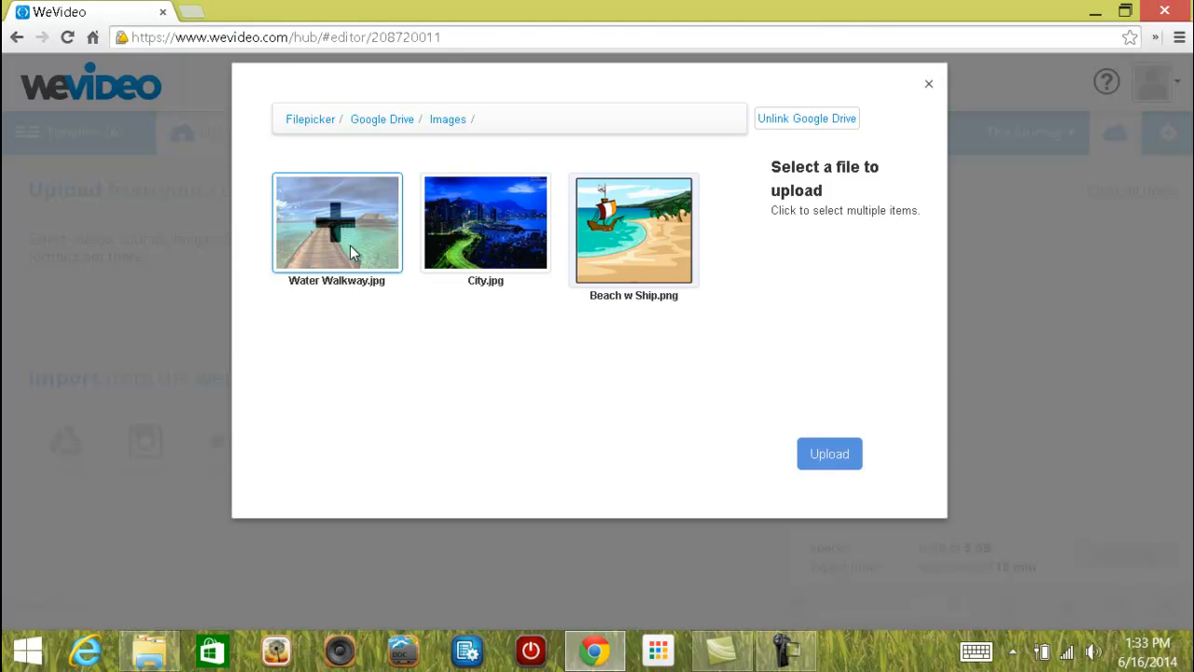
pyautogui.click(369, 243)
pyautogui.click(472, 230)
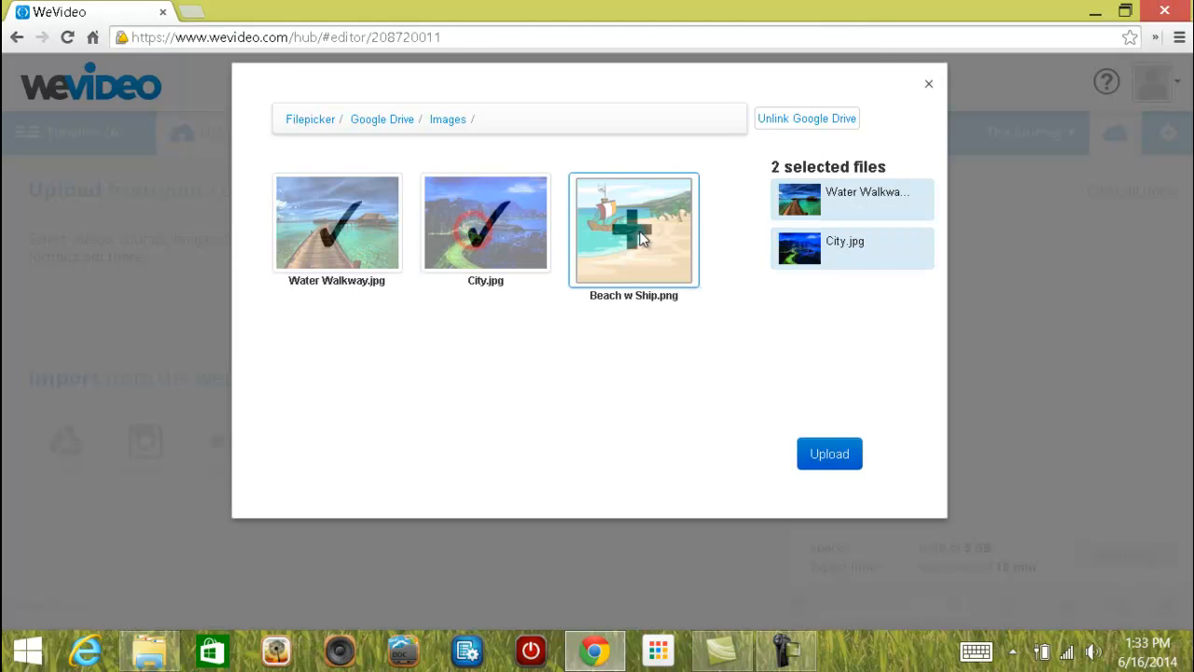
pyautogui.click(631, 220)
pyautogui.click(829, 457)
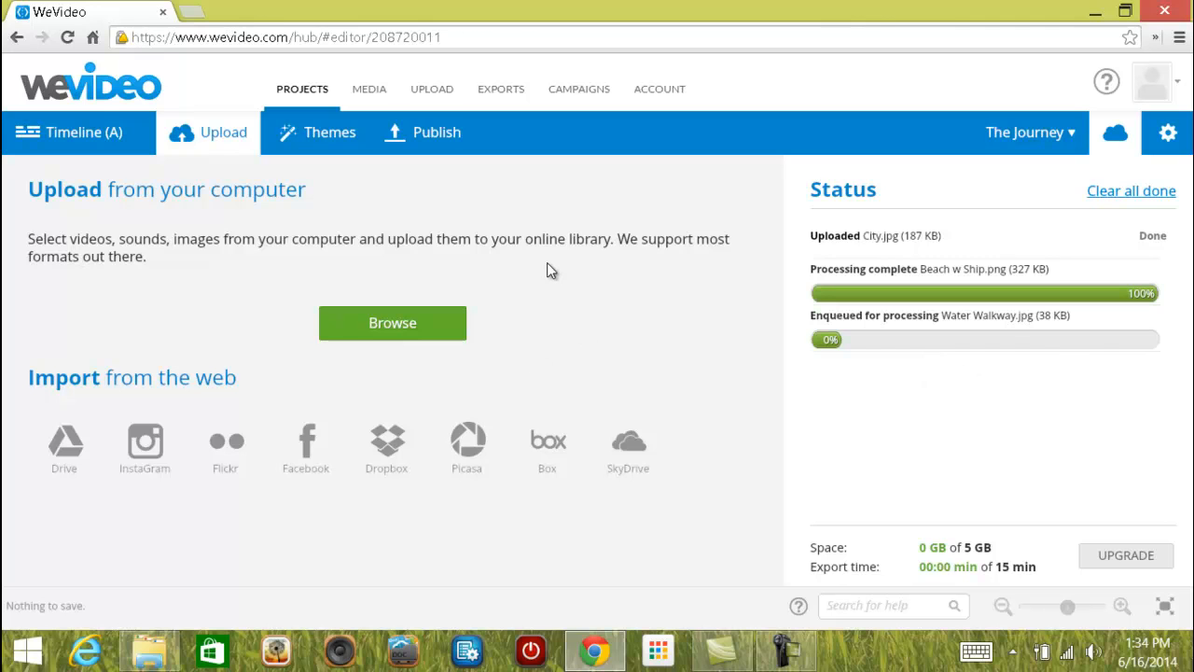
# Go back to Projects and open The Journey in the editor.
pyautogui.click(314, 90)
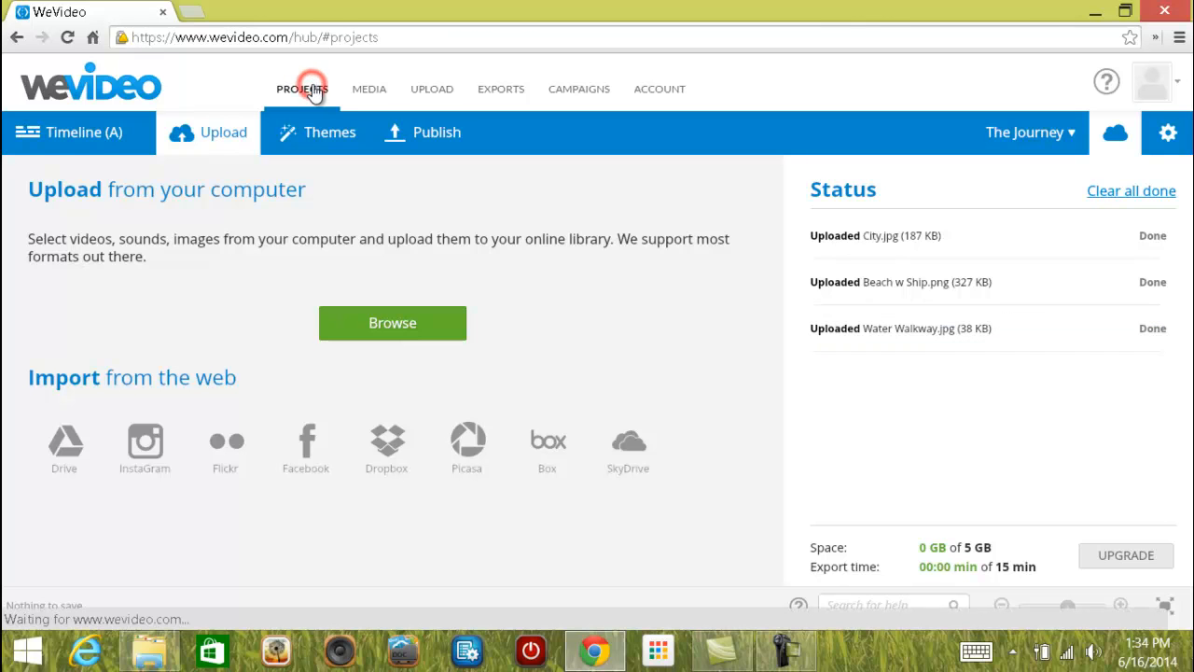
pyautogui.moveTo(347, 244)
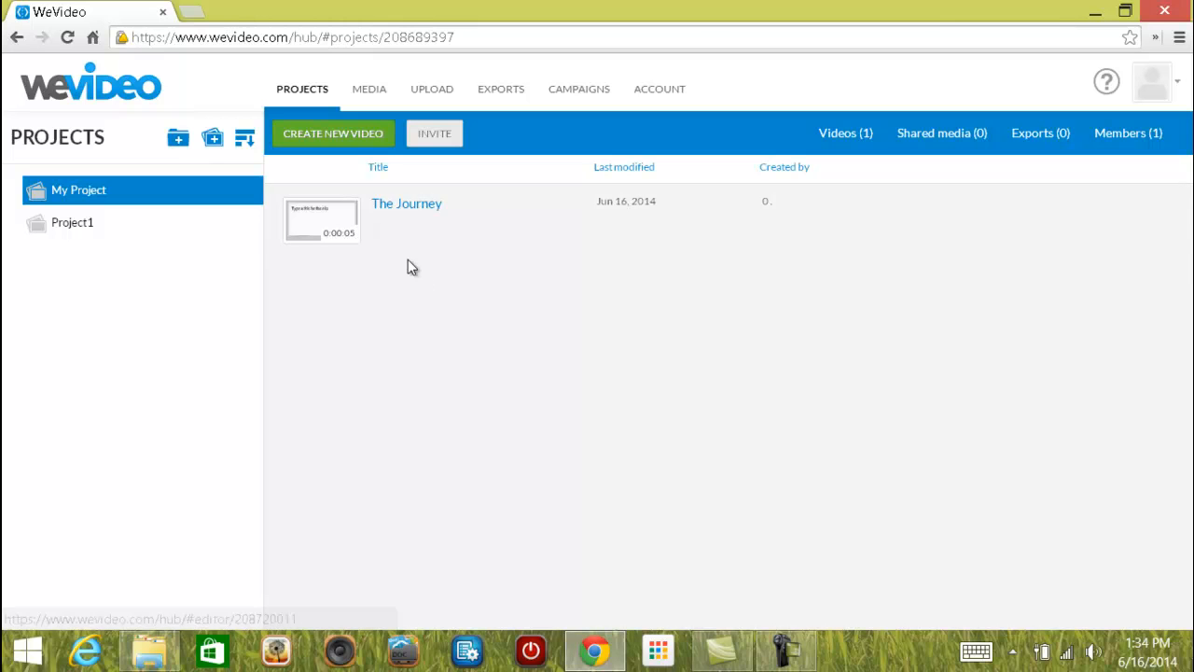
pyautogui.click(388, 229)
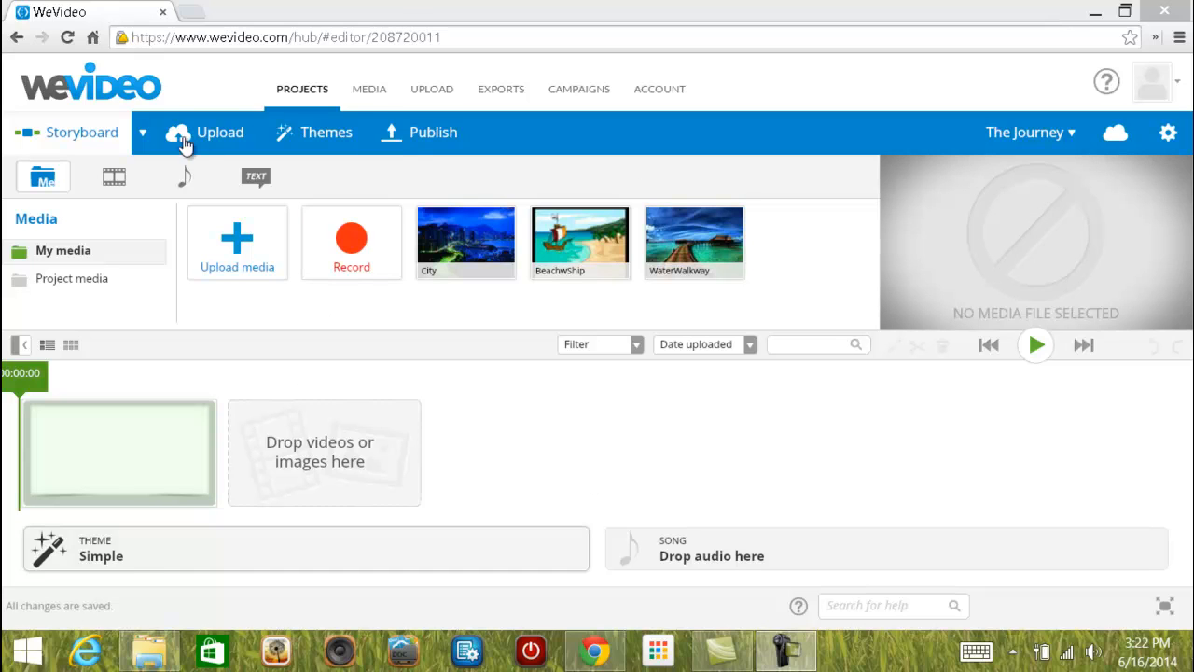
pyautogui.click(142, 134)
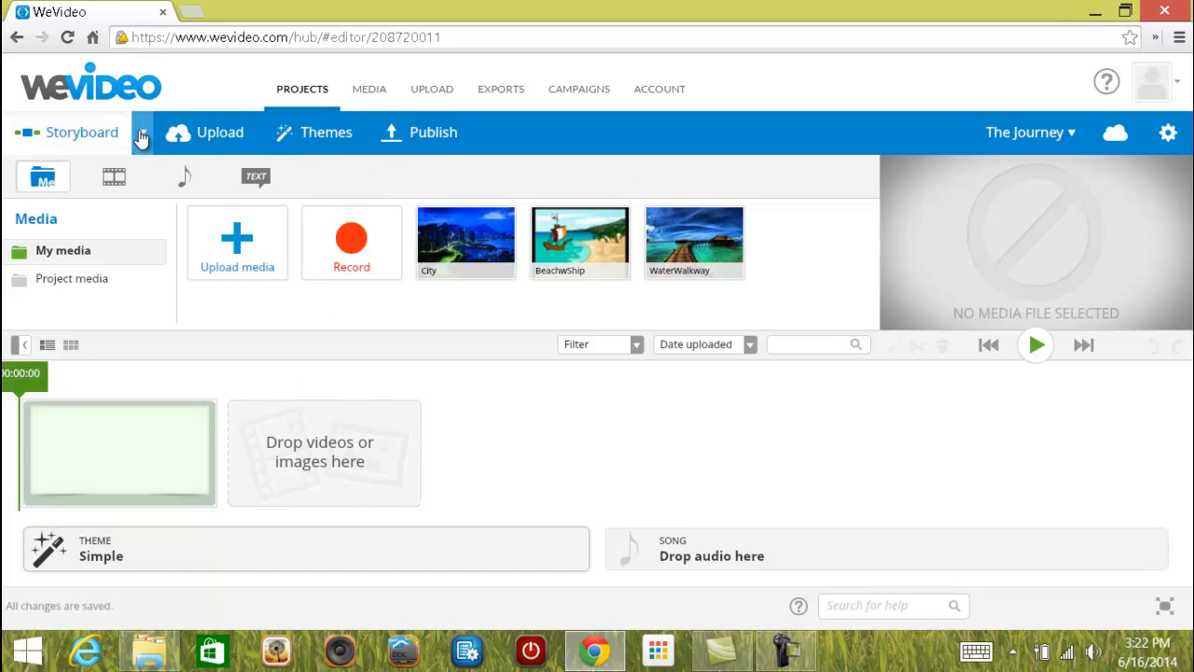
pyautogui.click(142, 137)
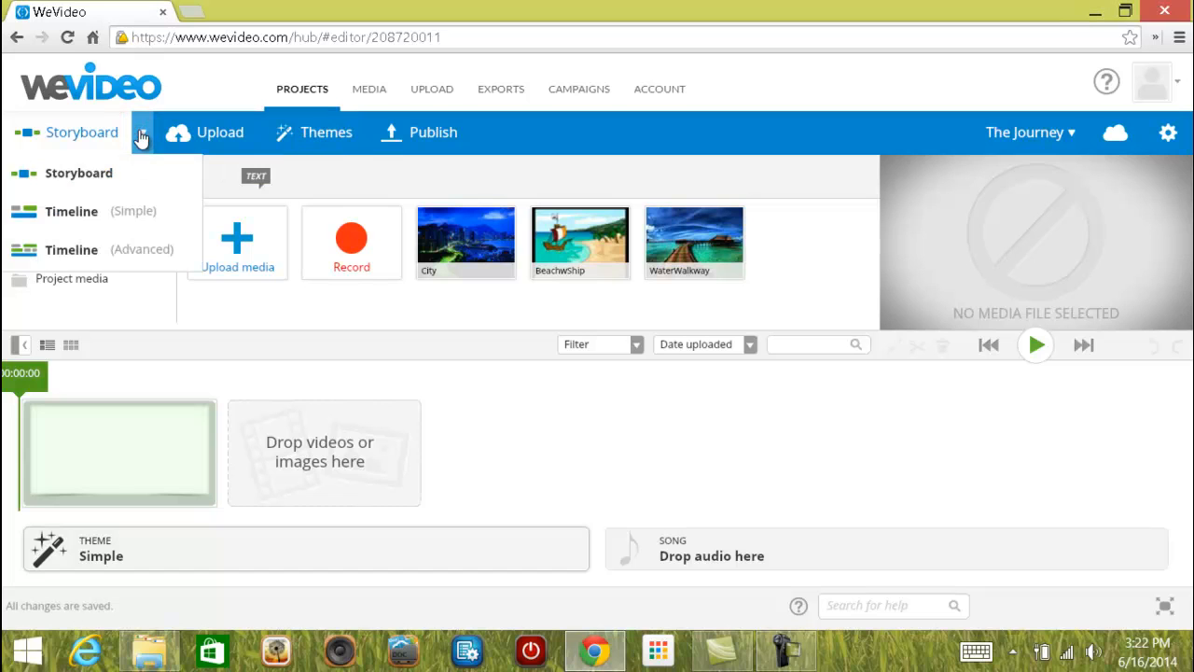
pyautogui.click(93, 253)
pyautogui.click(92, 253)
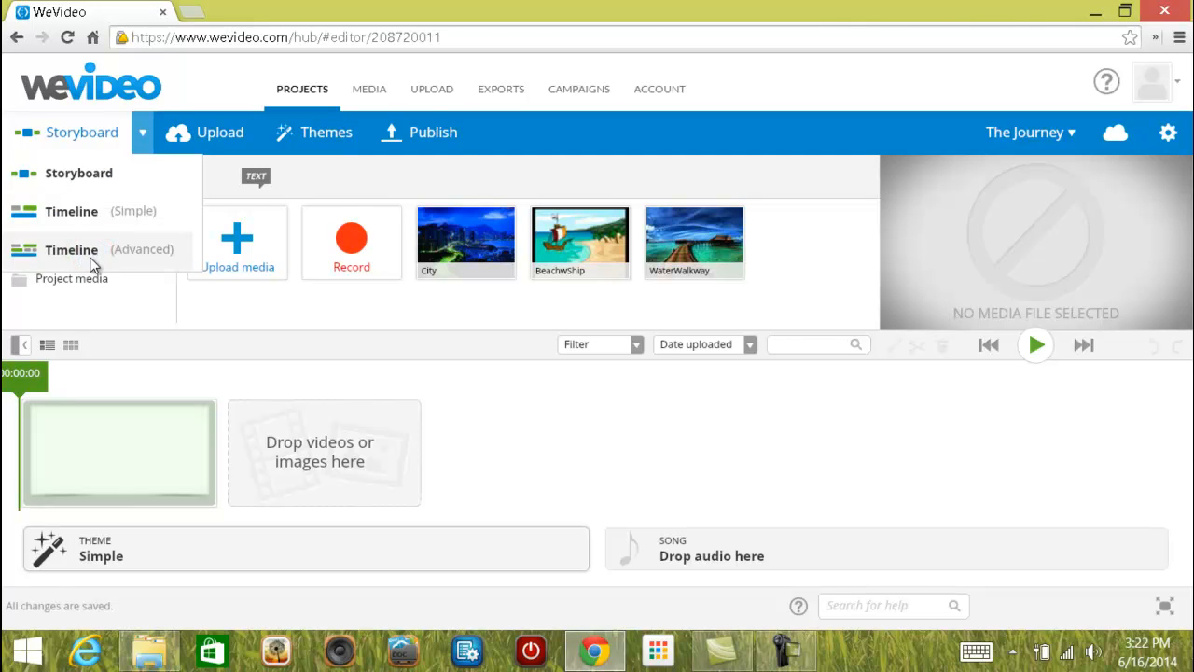
pyautogui.click(464, 264)
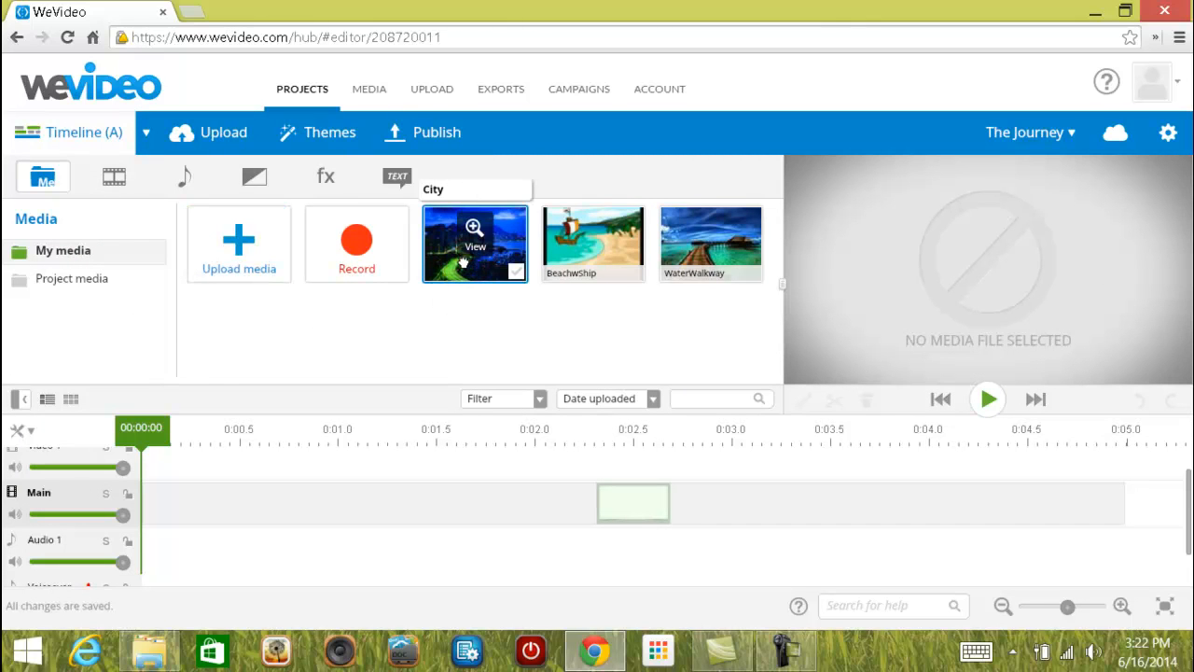
pyautogui.moveTo(464, 264); pyautogui.dragTo(205, 522)
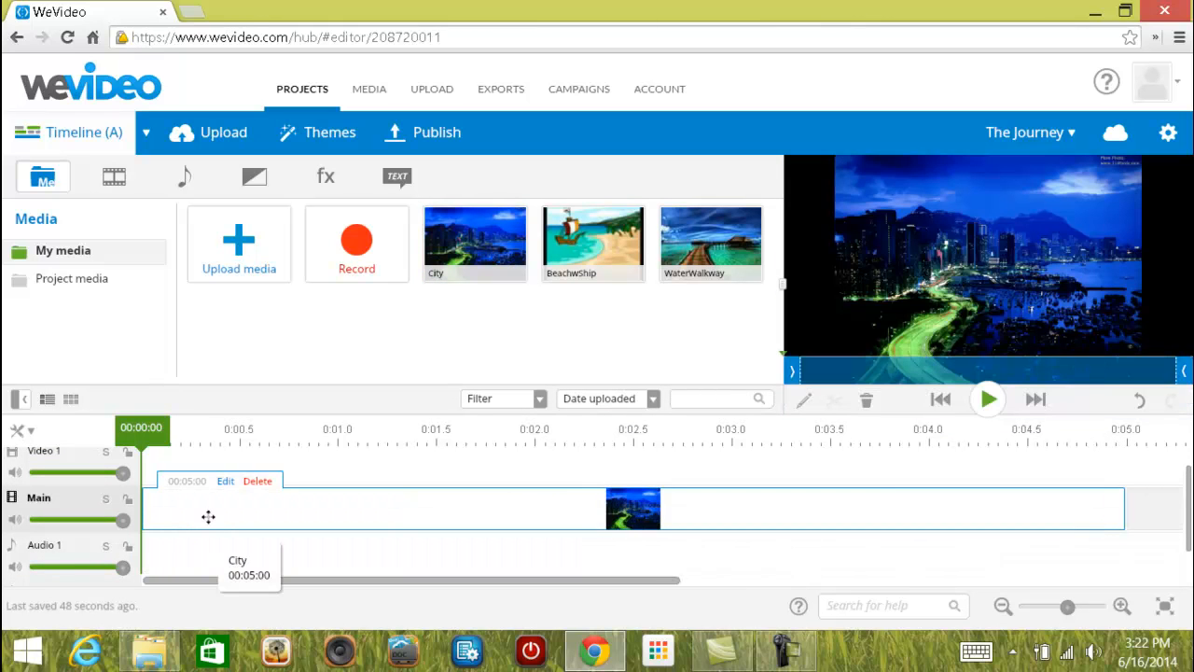
# Trim the City clip's end down to about 4 seconds.
pyautogui.click(495, 580)
pyautogui.moveTo(629, 575)
pyautogui.mouseDown()
pyautogui.moveTo(924, 604)
pyautogui.moveTo(647, 589)
pyautogui.mouseUp()
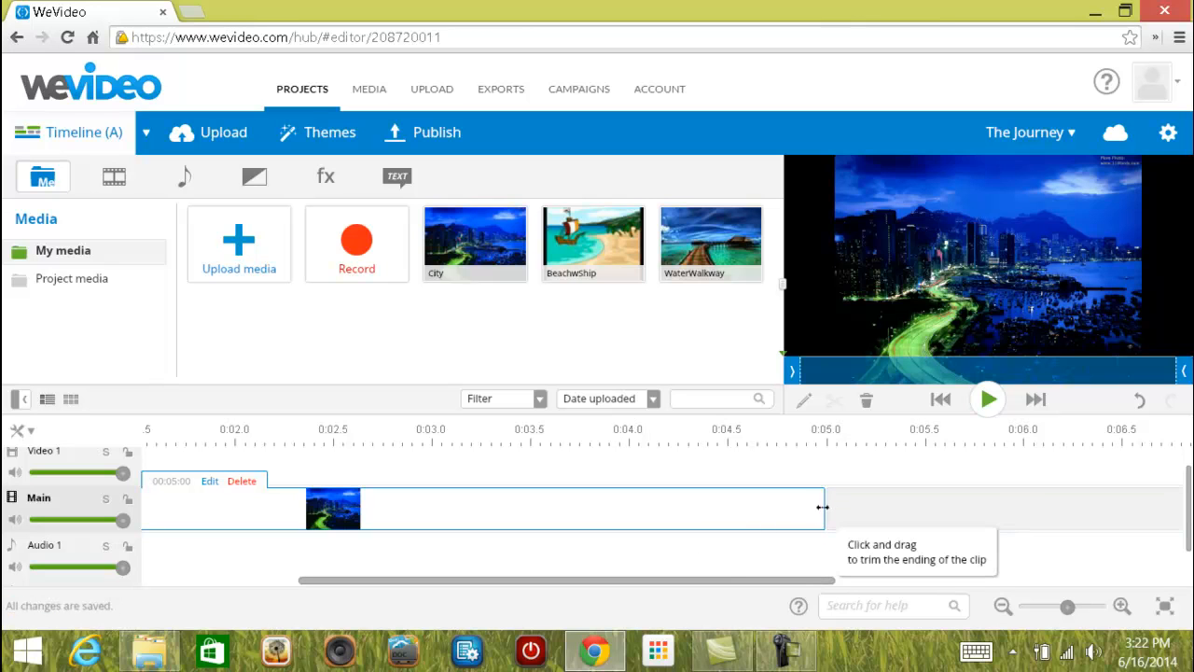
pyautogui.moveTo(824, 507)
pyautogui.mouseDown()
pyautogui.moveTo(349, 512)
pyautogui.moveTo(800, 532)
pyautogui.moveTo(482, 531)
pyautogui.moveTo(343, 514)
pyautogui.moveTo(843, 514)
pyautogui.moveTo(695, 514)
pyautogui.mouseUp()
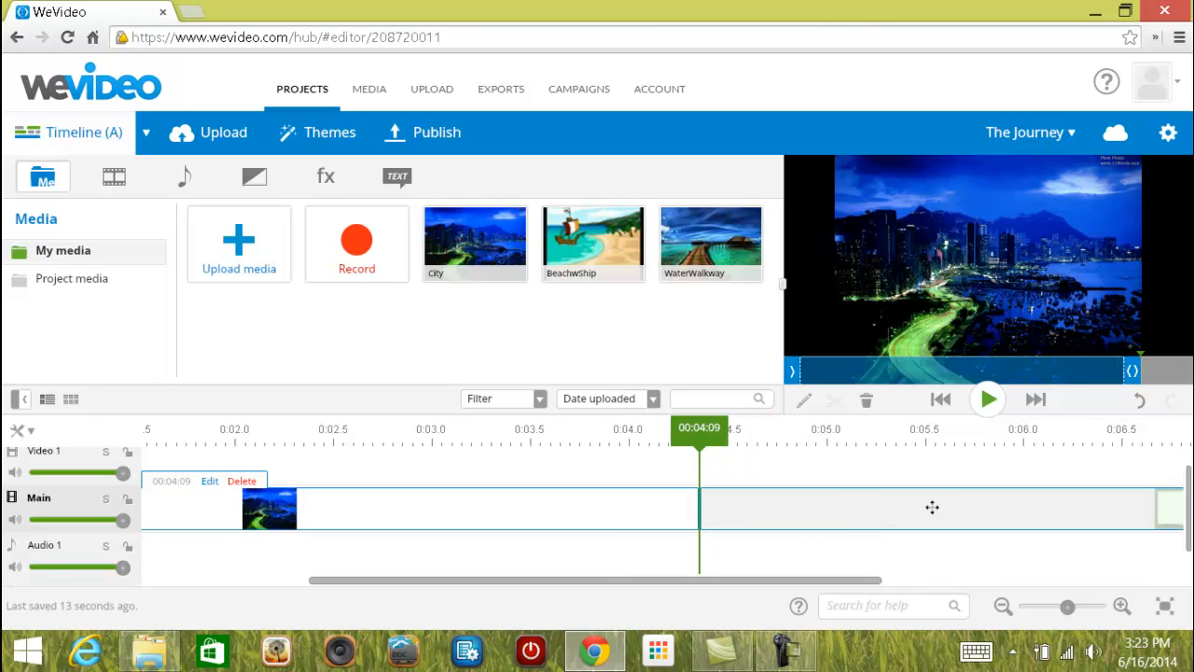
# Delete the clip after City by dragging it onto the preview, then undo and redo the deletion.
pyautogui.moveTo(829, 513); pyautogui.dragTo(217, 516)
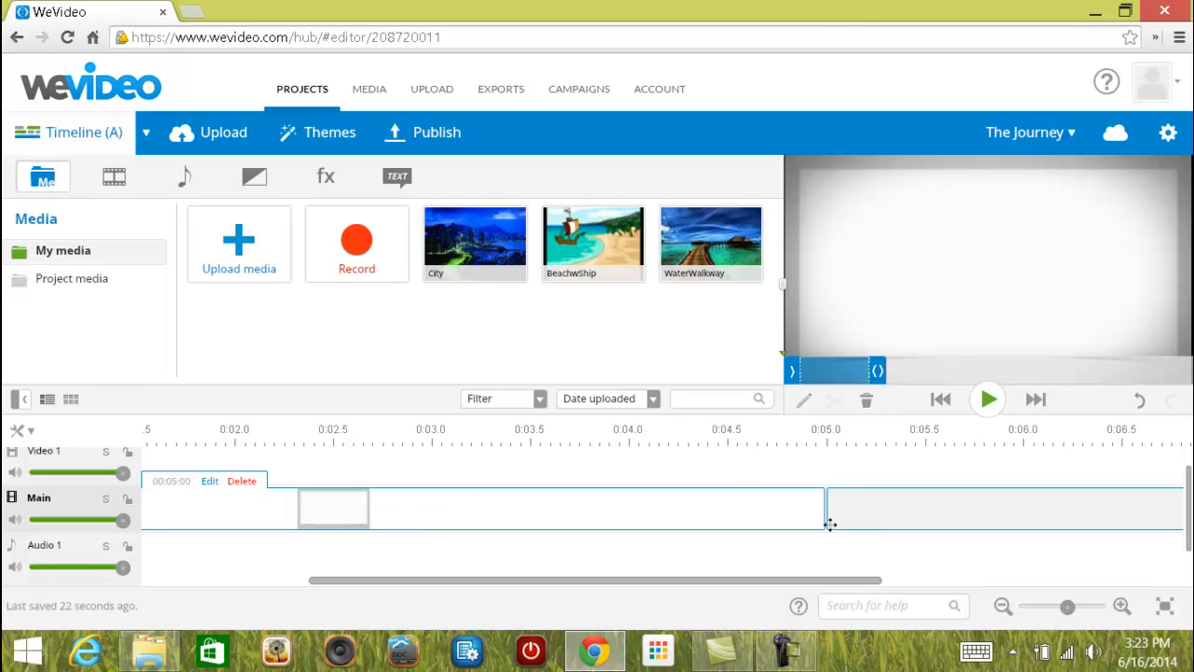
pyautogui.moveTo(820, 522); pyautogui.dragTo(948, 287)
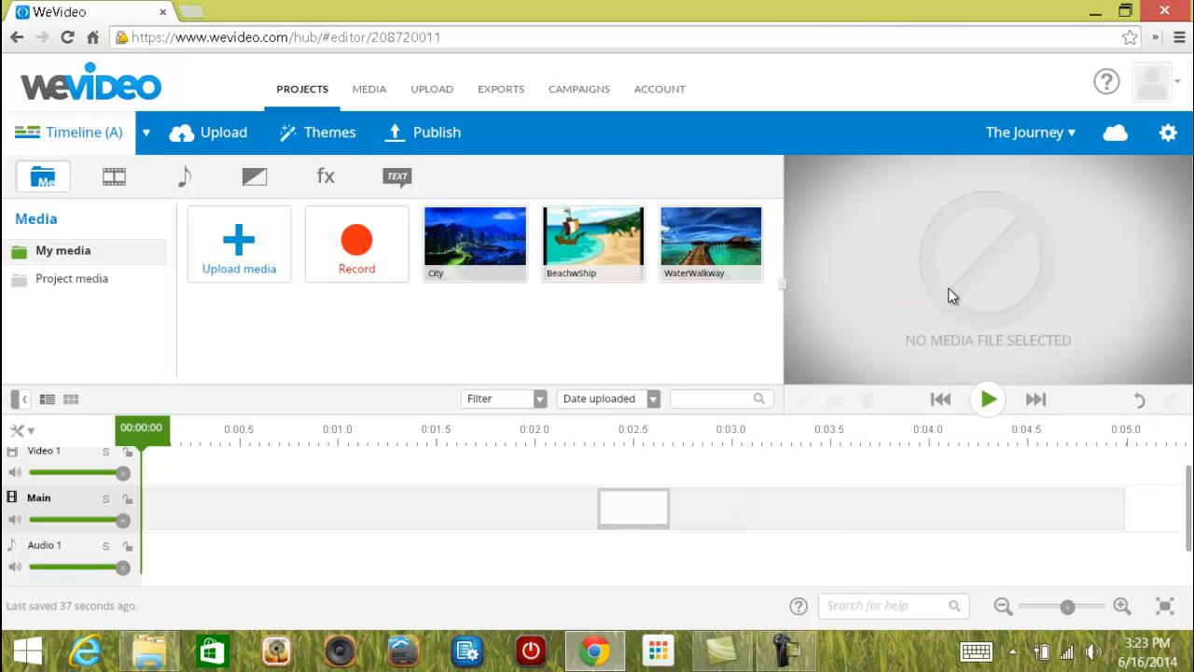
pyautogui.click(1141, 401)
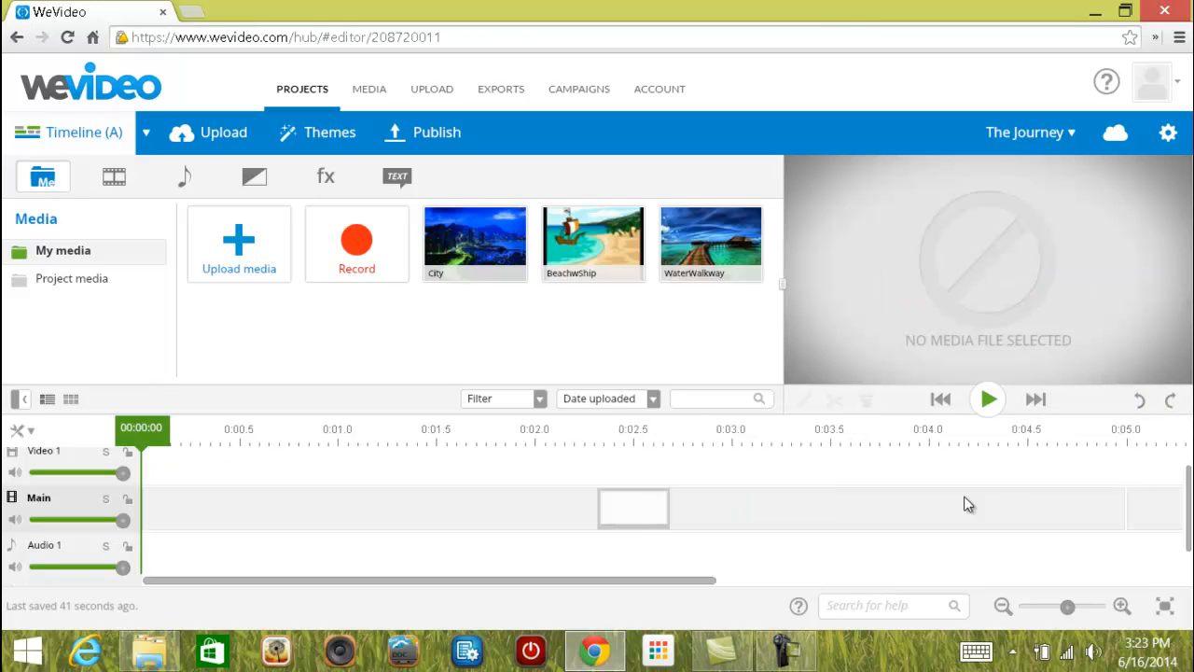
pyautogui.click(1171, 402)
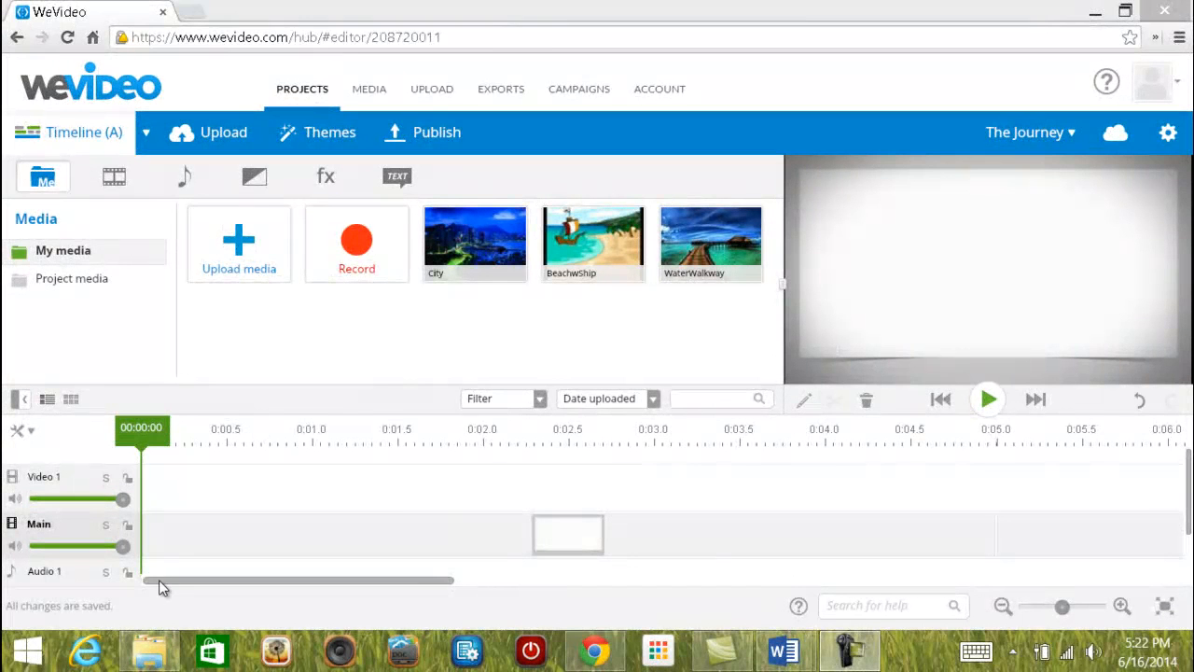
# Adjust timeline zoom with the slider and zoom buttons until title, City, BeachwShip and WaterWalkway all show.
pyautogui.click(158, 579)
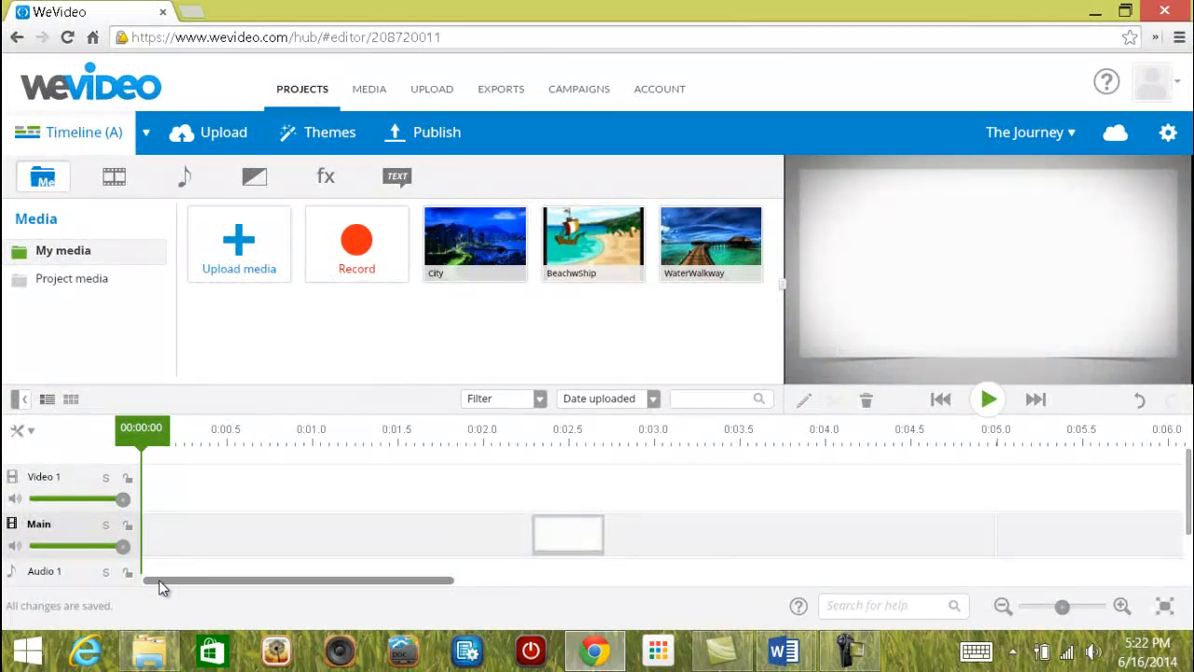
pyautogui.moveTo(158, 580); pyautogui.dragTo(884, 586)
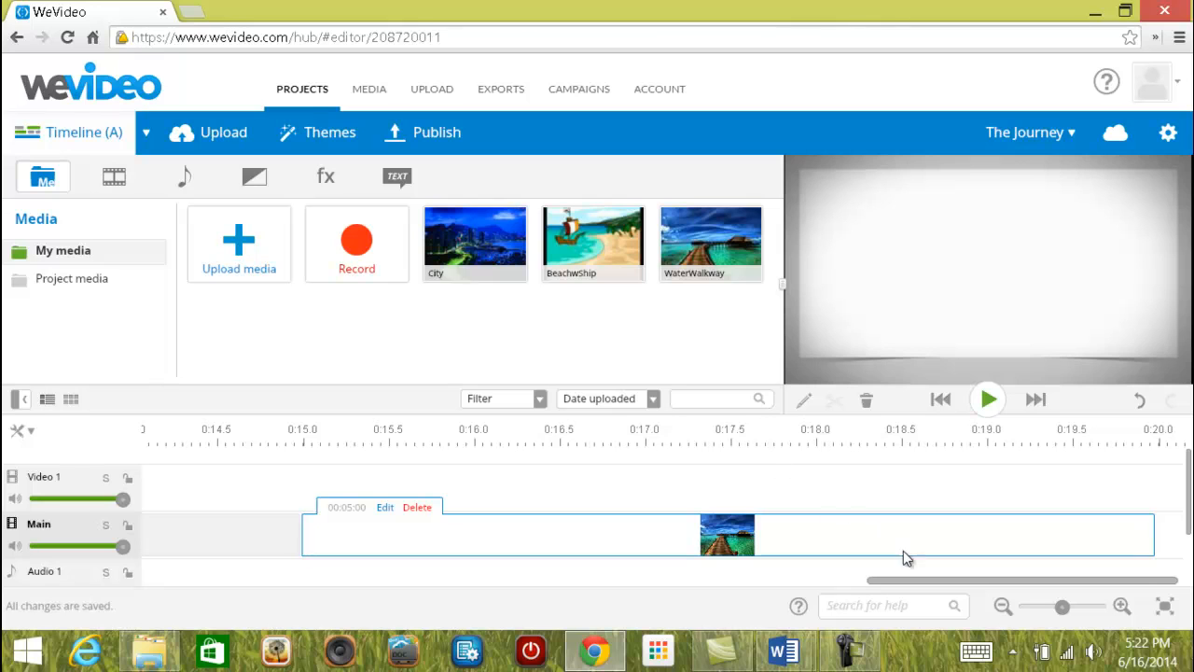
pyautogui.doubleClick(1059, 607)
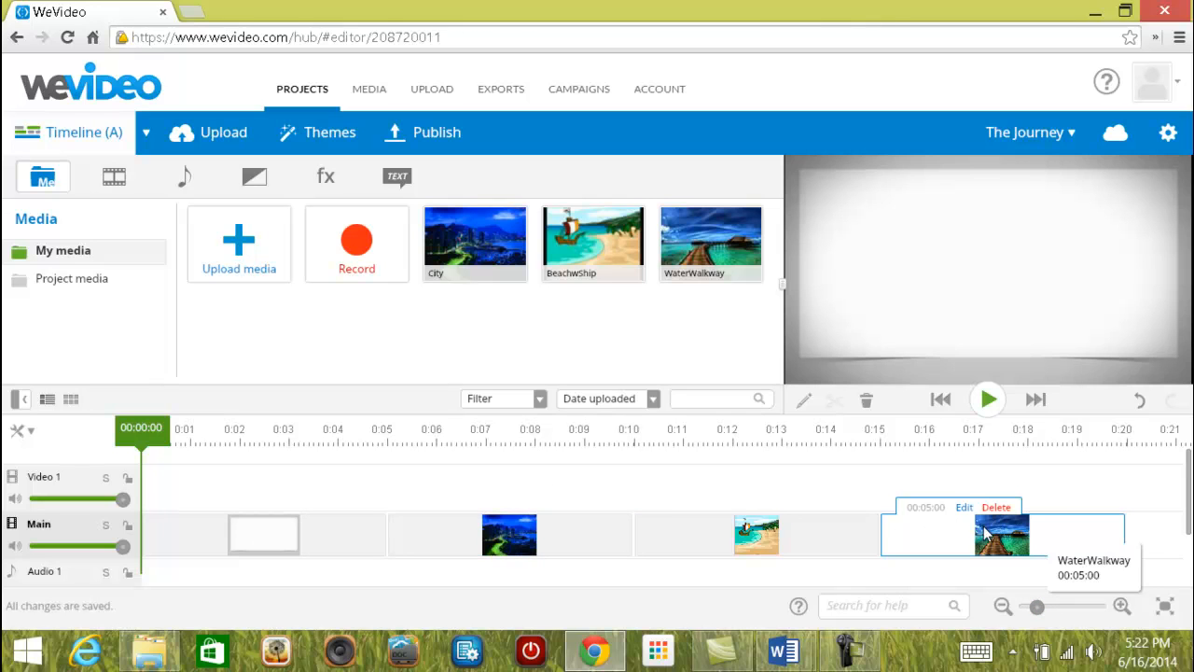
pyautogui.moveTo(1036, 607); pyautogui.dragTo(1076, 606)
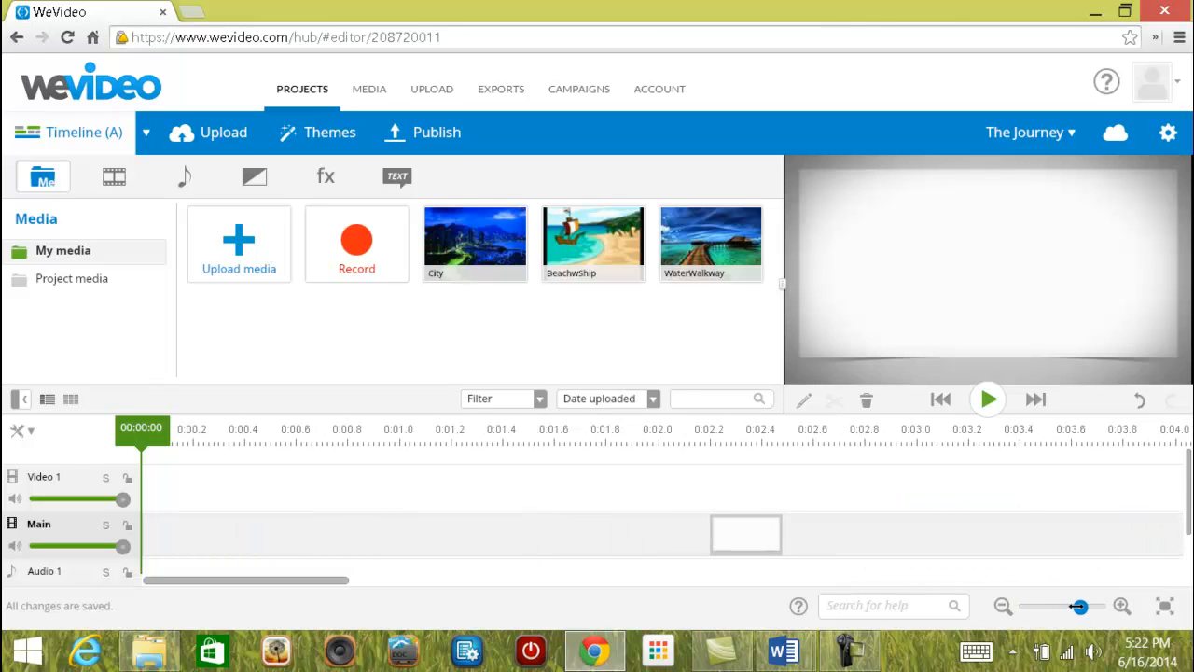
pyautogui.click(1002, 606)
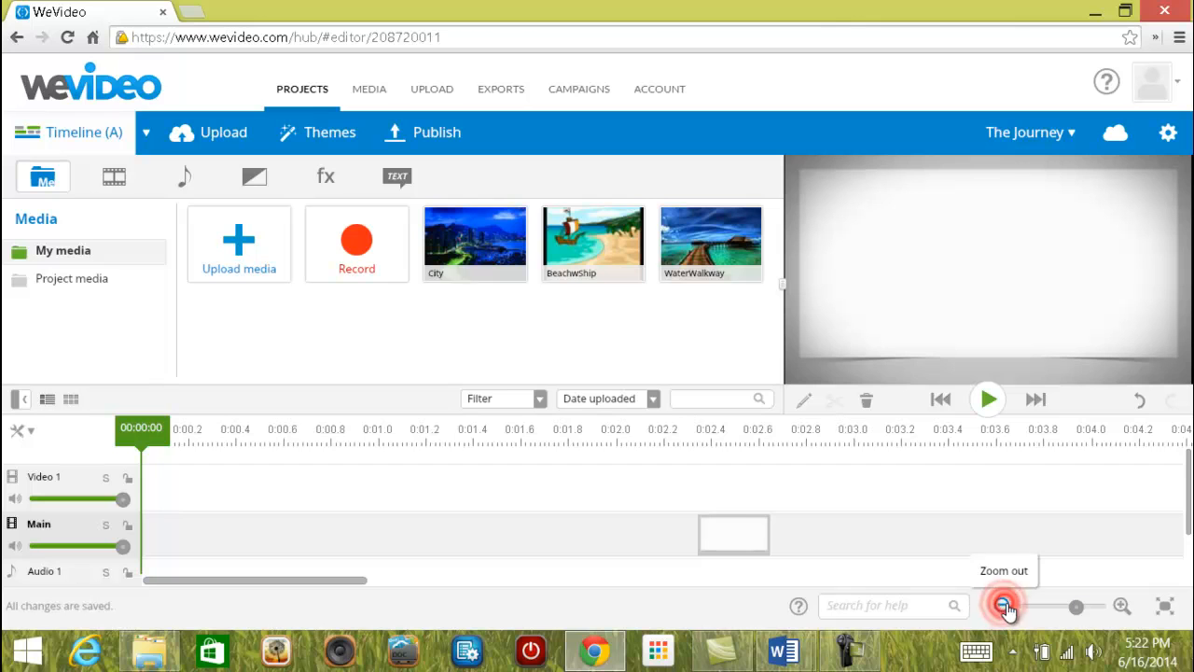
pyautogui.click(1121, 606)
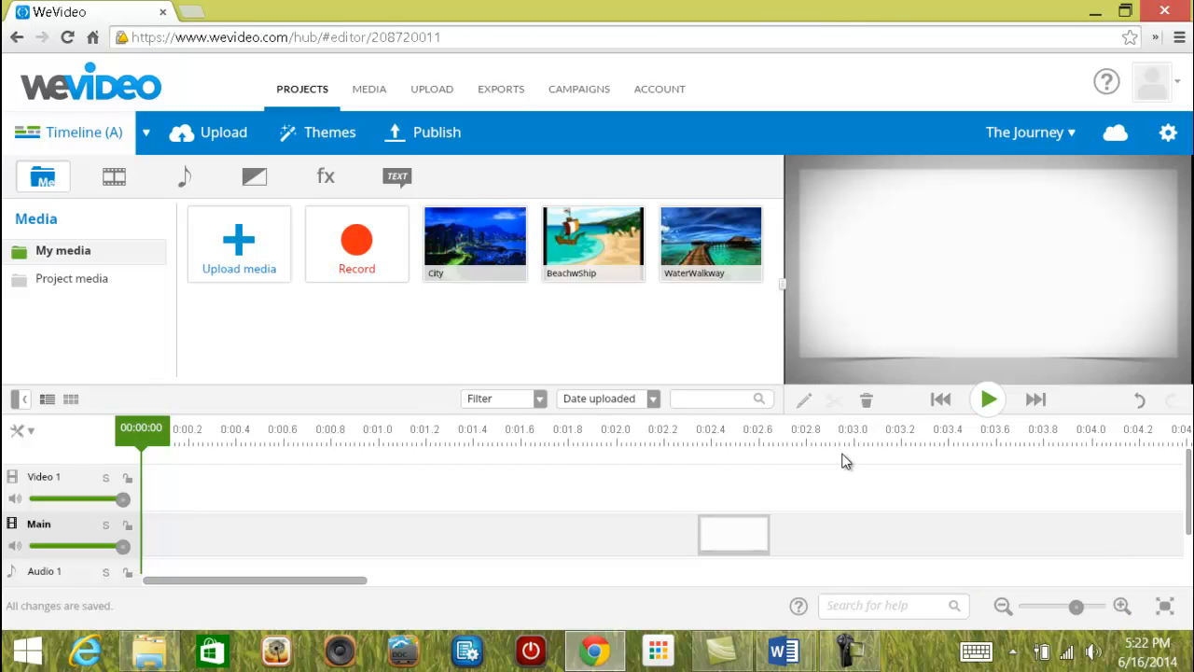
pyautogui.click(1076, 608)
pyautogui.moveTo(1075, 606); pyautogui.dragTo(1036, 607)
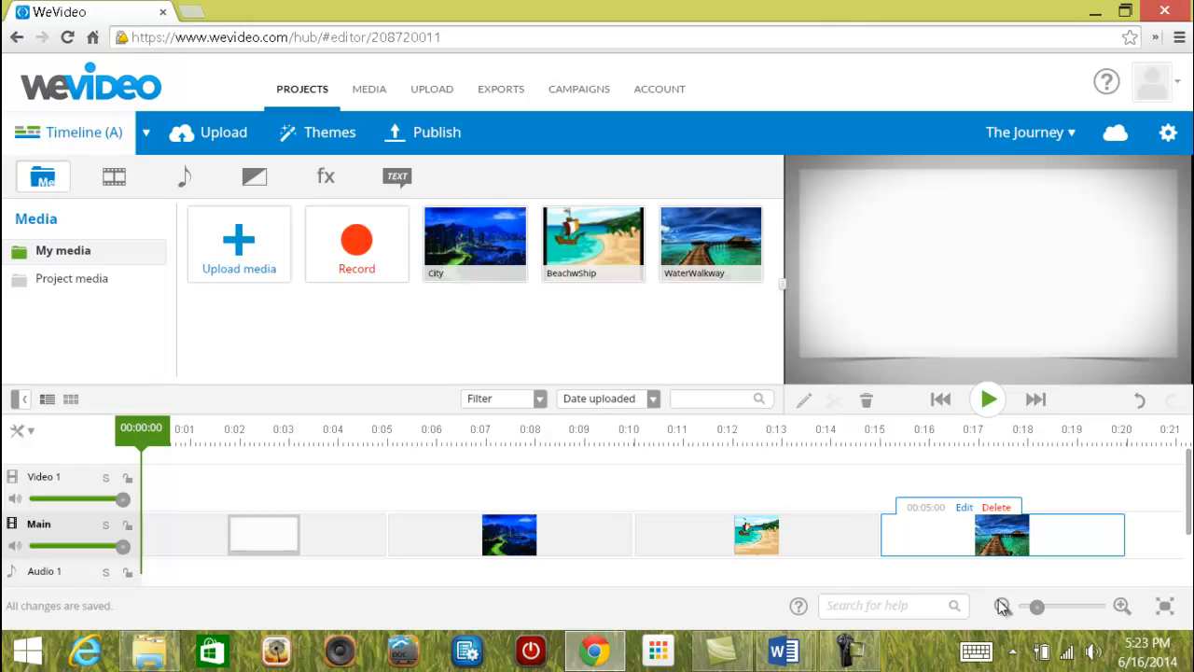
# Switch the editor to full screen with keyboard controls allowed, then select the City clip.
pyautogui.click(1166, 608)
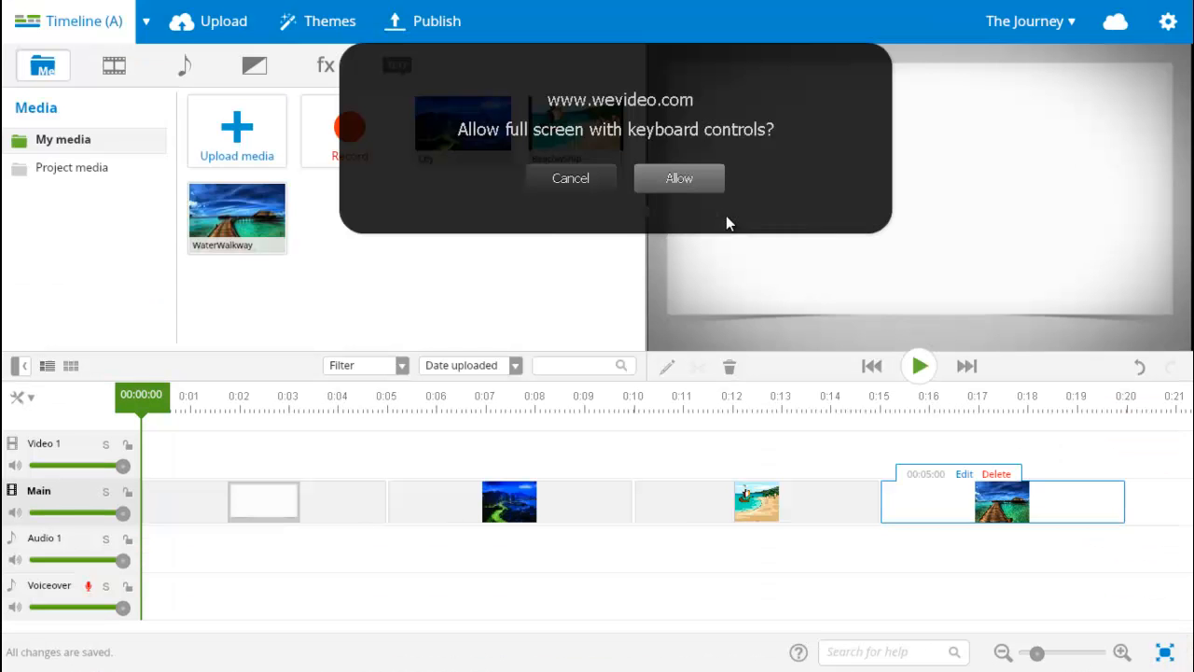
pyautogui.click(690, 177)
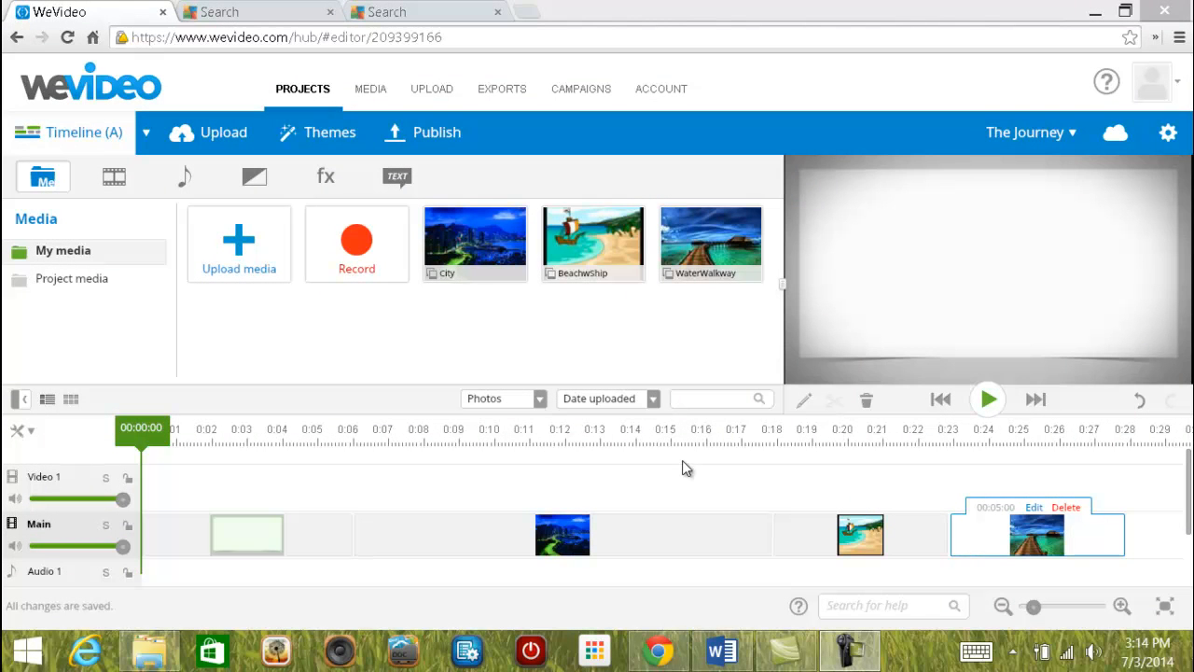
pyautogui.click(680, 539)
pyautogui.click(990, 539)
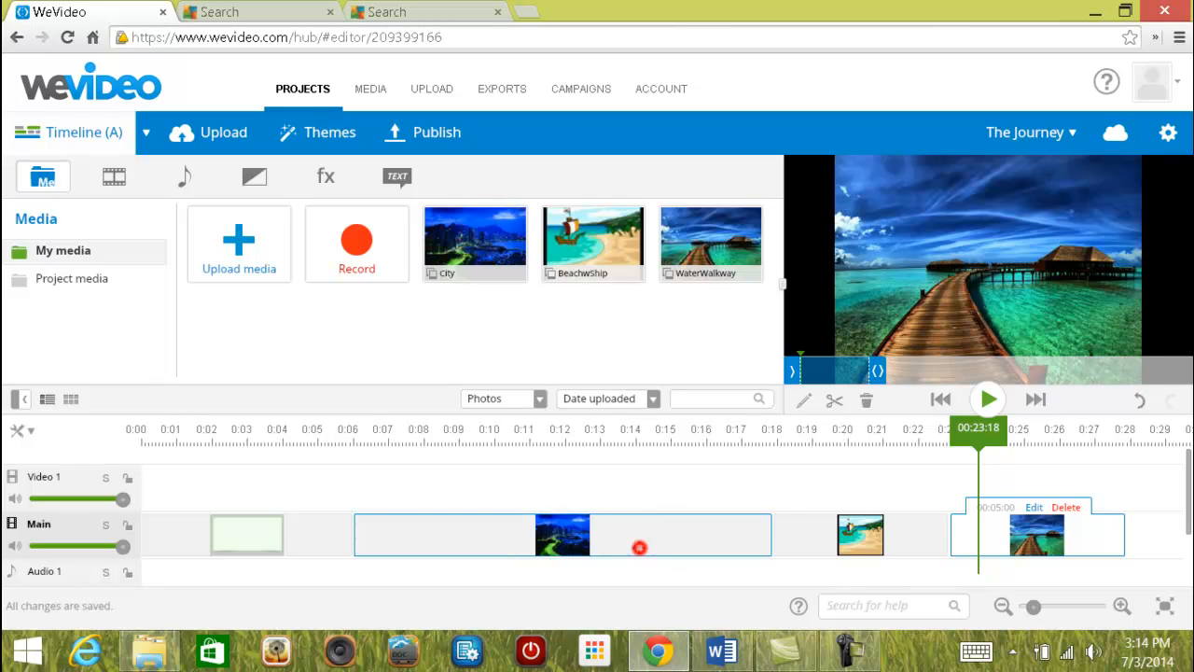
pyautogui.click(639, 548)
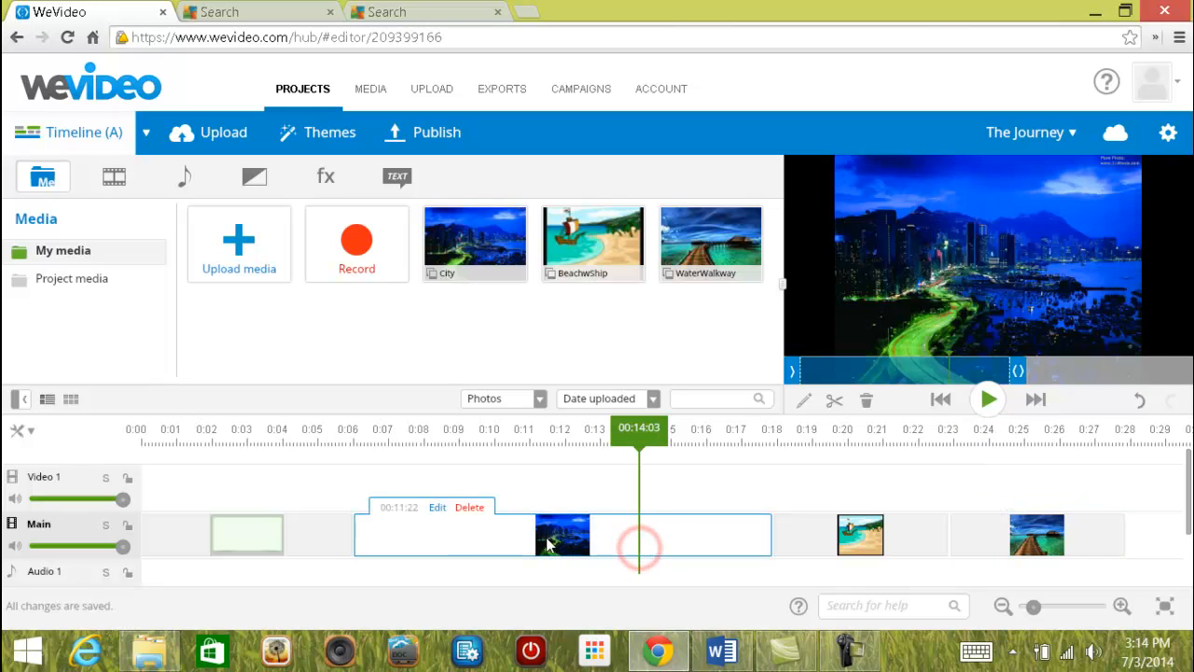
# Open the City clip's Transform settings and set it to Fit frame.
pyautogui.click(437, 510)
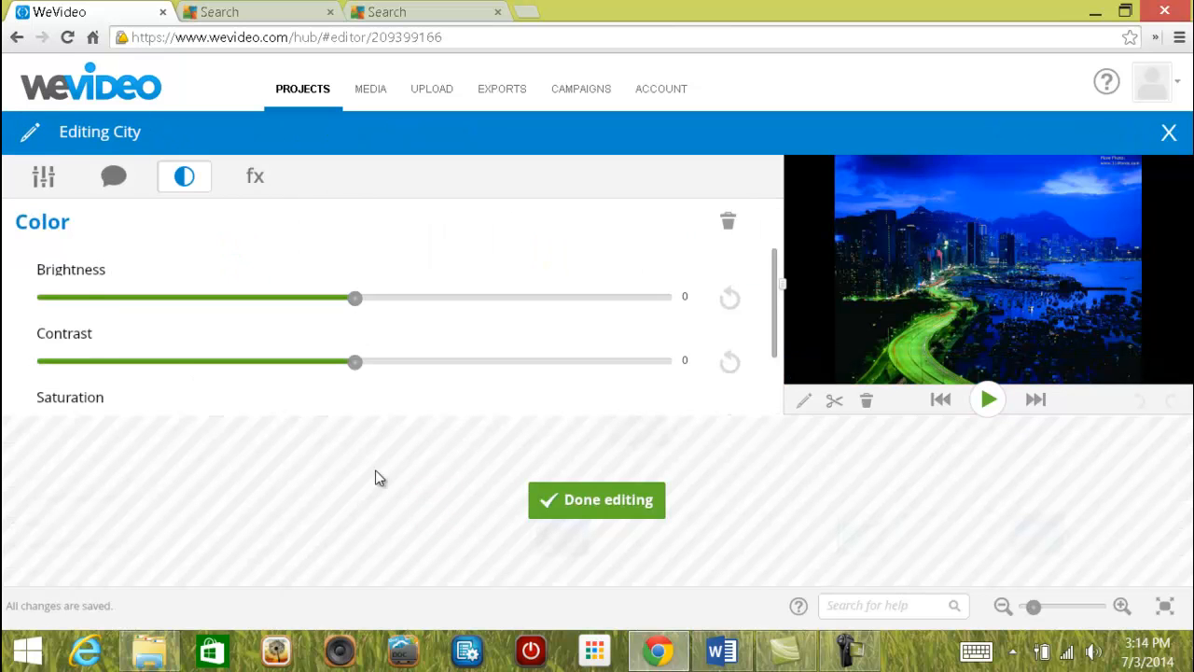
pyautogui.click(44, 182)
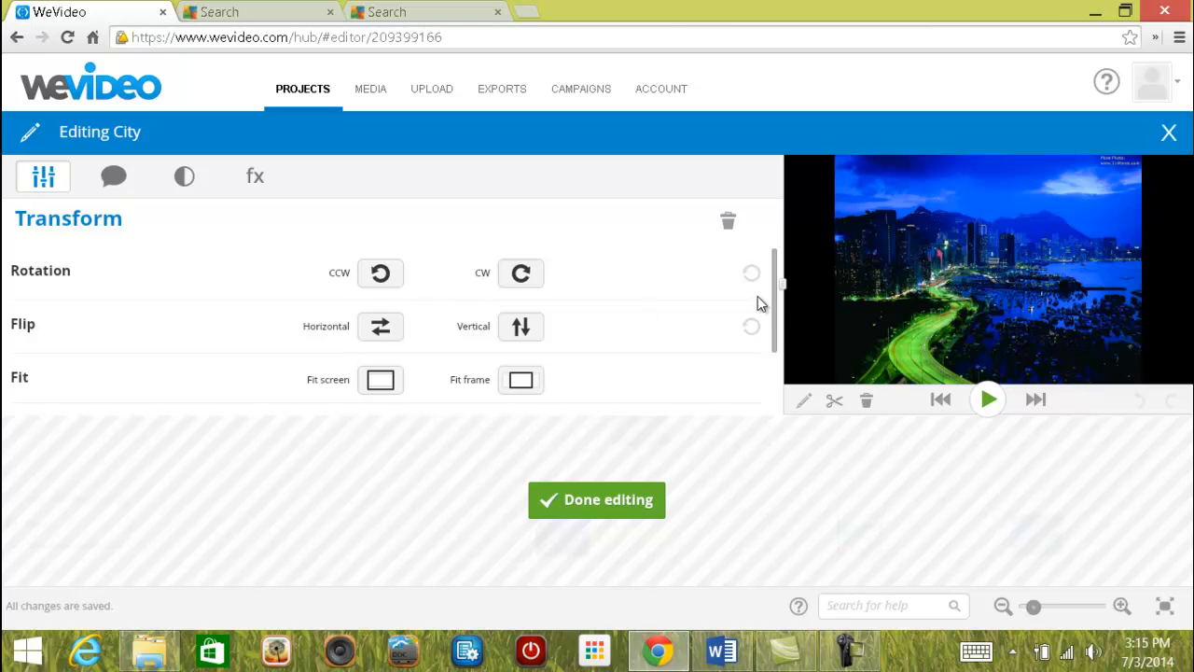
pyautogui.moveTo(774, 298); pyautogui.dragTo(769, 267)
pyautogui.click(530, 384)
pyautogui.click(521, 382)
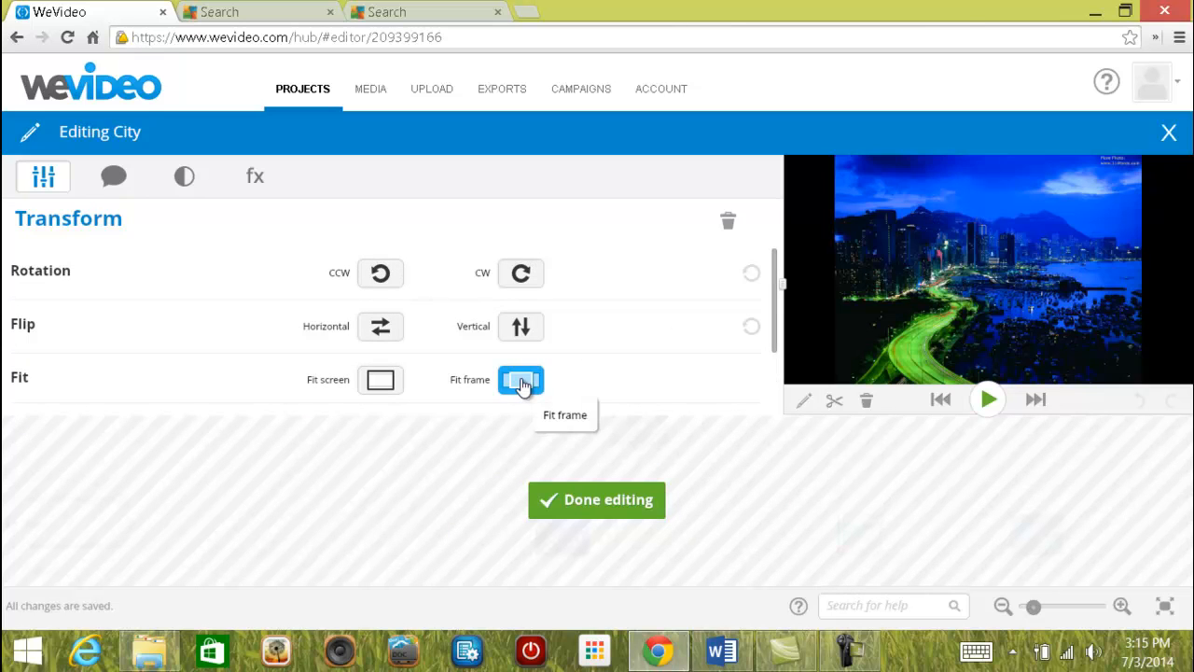
pyautogui.click(522, 385)
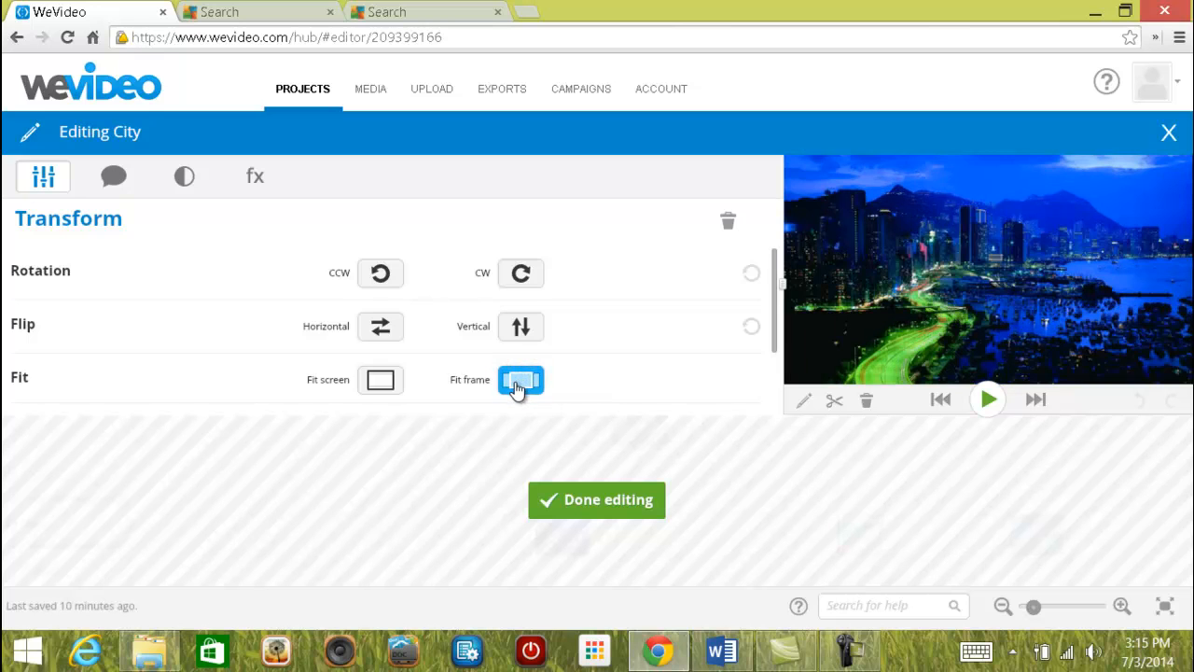
pyautogui.moveTo(854, 317)
# Compare Fit frame and Fit screen on the City picture, settle on Fit screen, and finish editing.
pyautogui.click(378, 390)
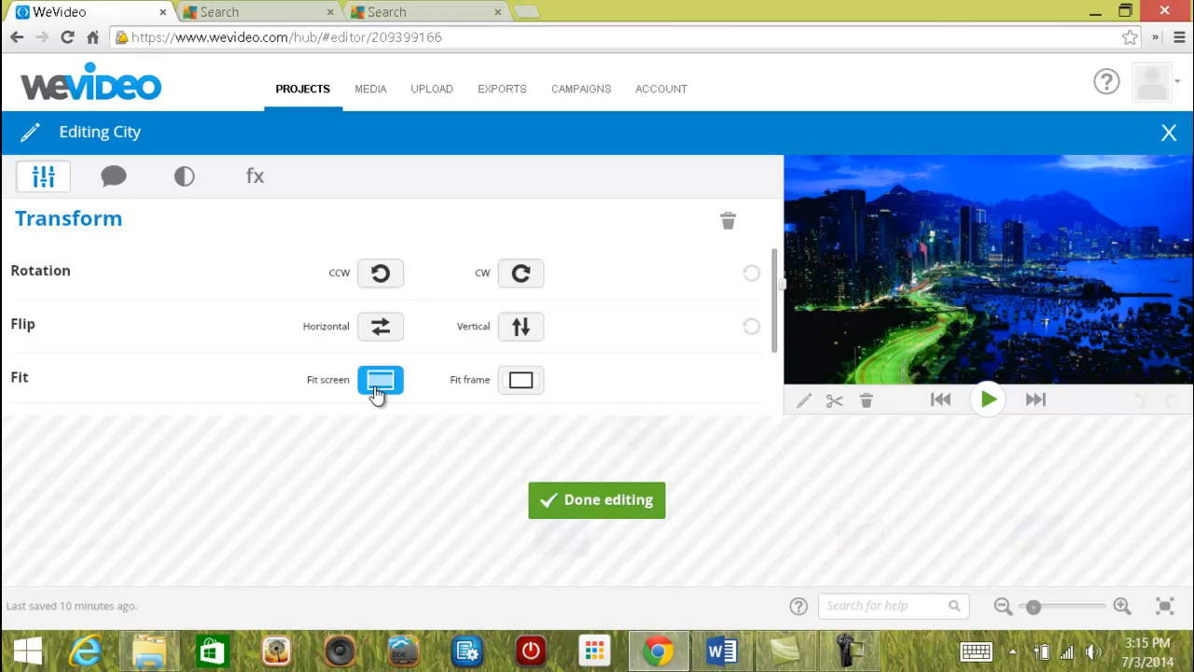
pyautogui.click(375, 389)
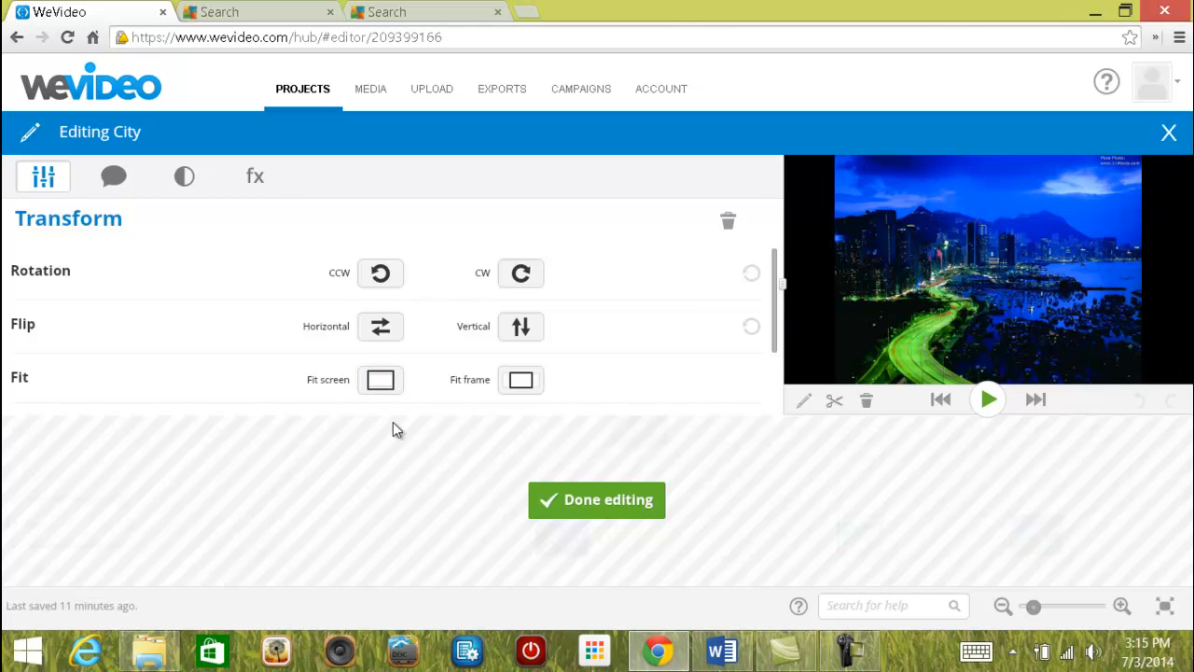
pyautogui.click(519, 384)
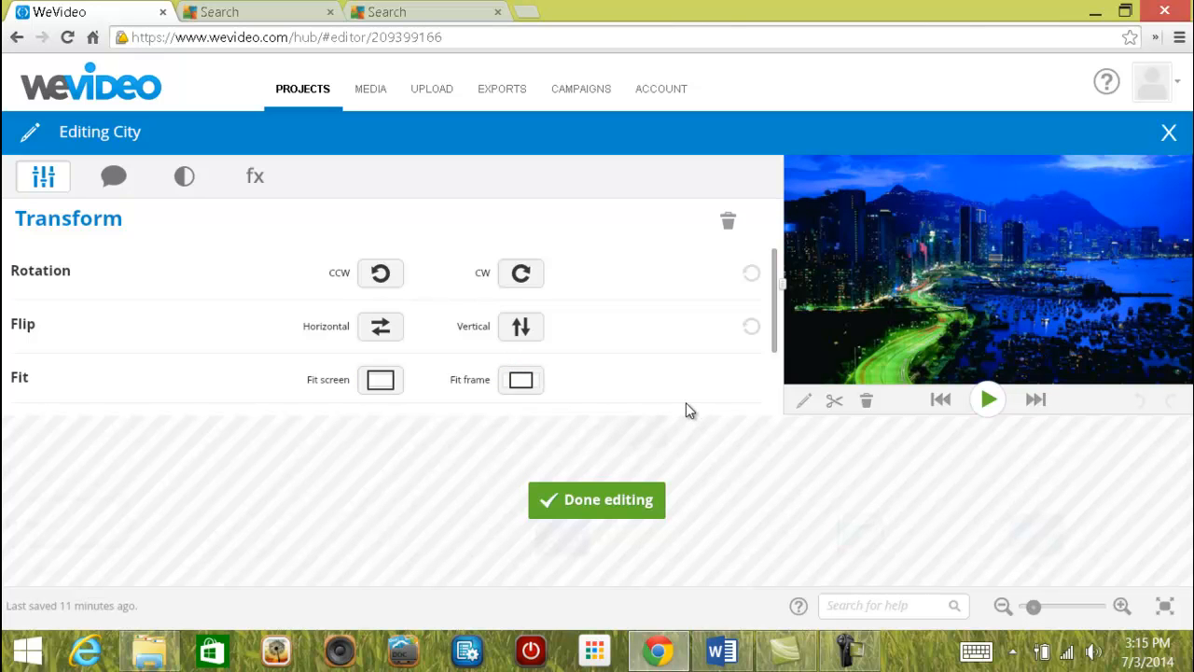
pyautogui.click(378, 389)
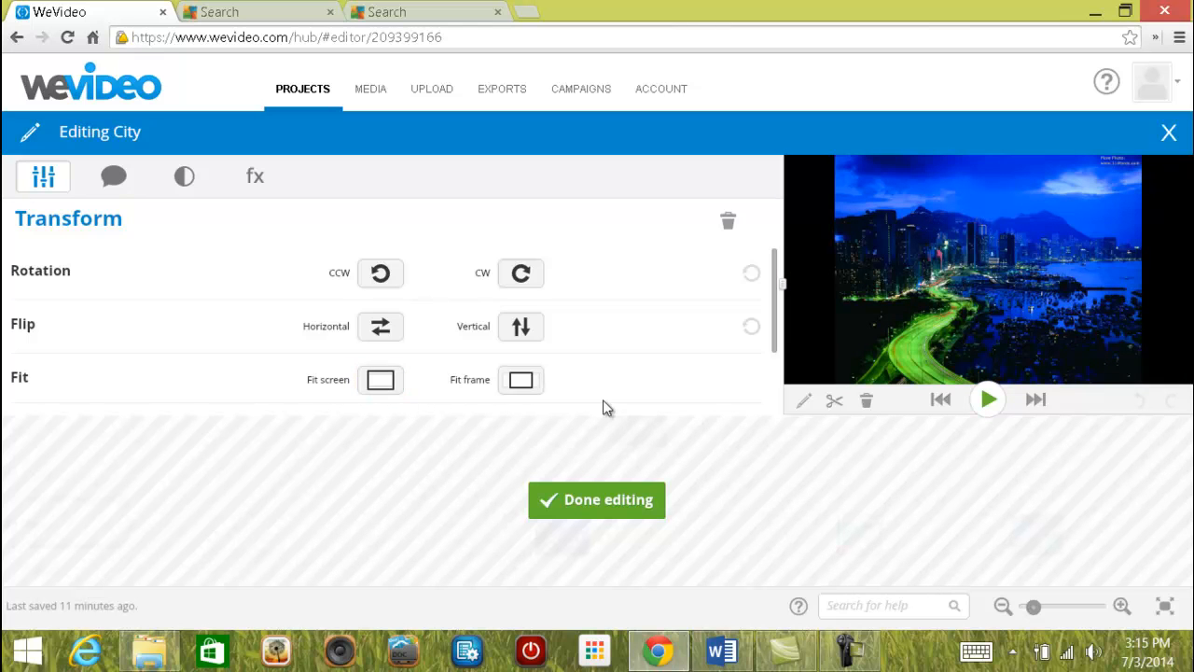
pyautogui.moveTo(812, 320)
pyautogui.click(513, 383)
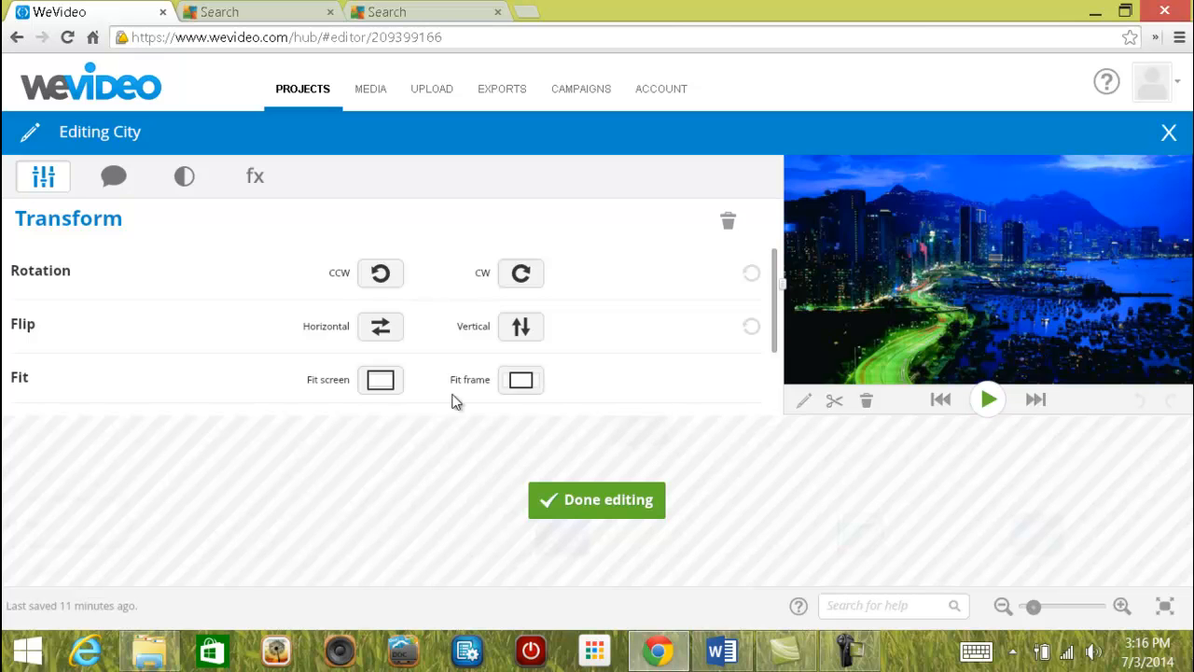
pyautogui.click(380, 379)
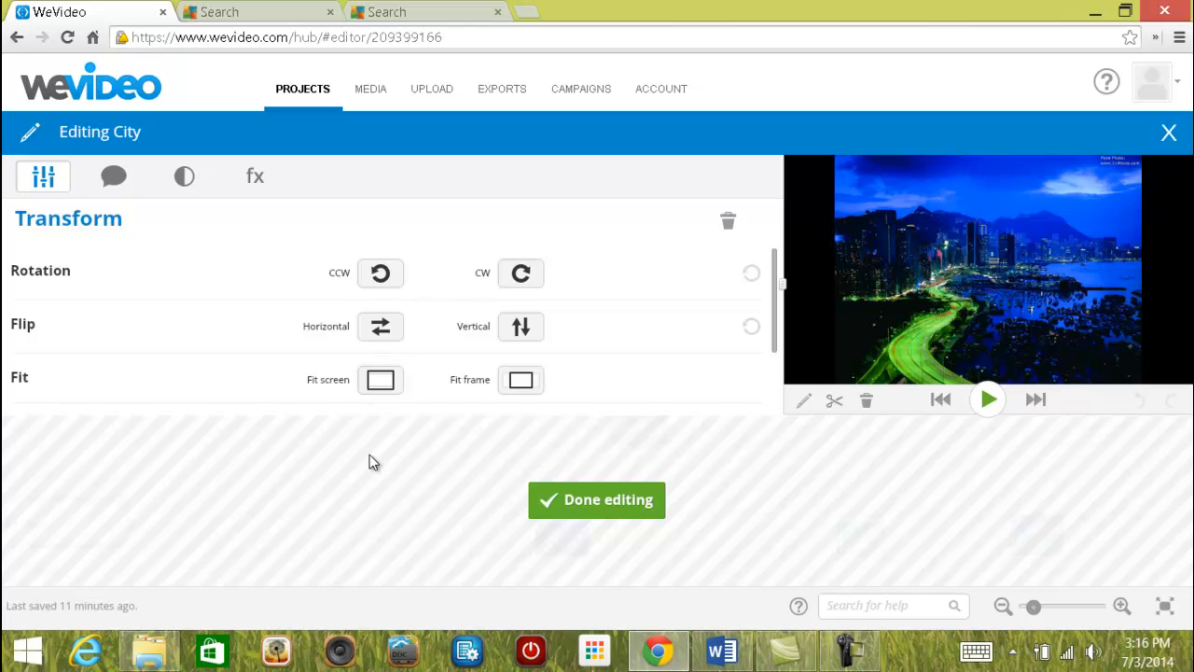
pyautogui.click(602, 499)
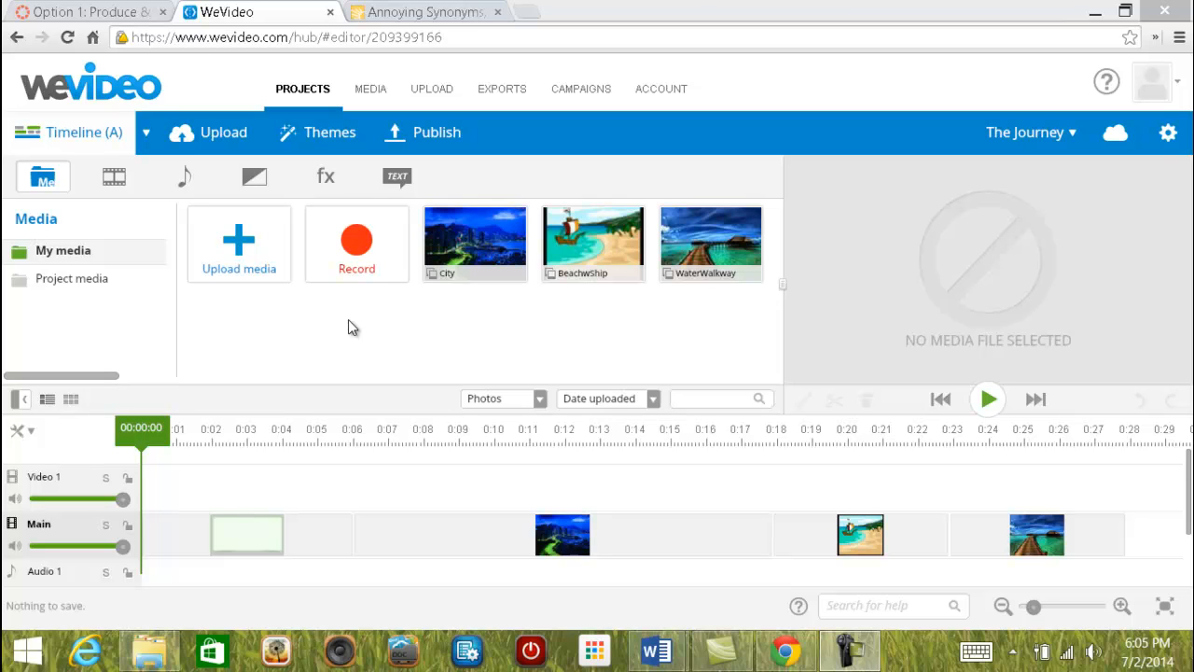
# Add a Cross fade between City and BeachwShip and a Wipe left between BeachwShip and WaterWalkway.
pyautogui.click(255, 179)
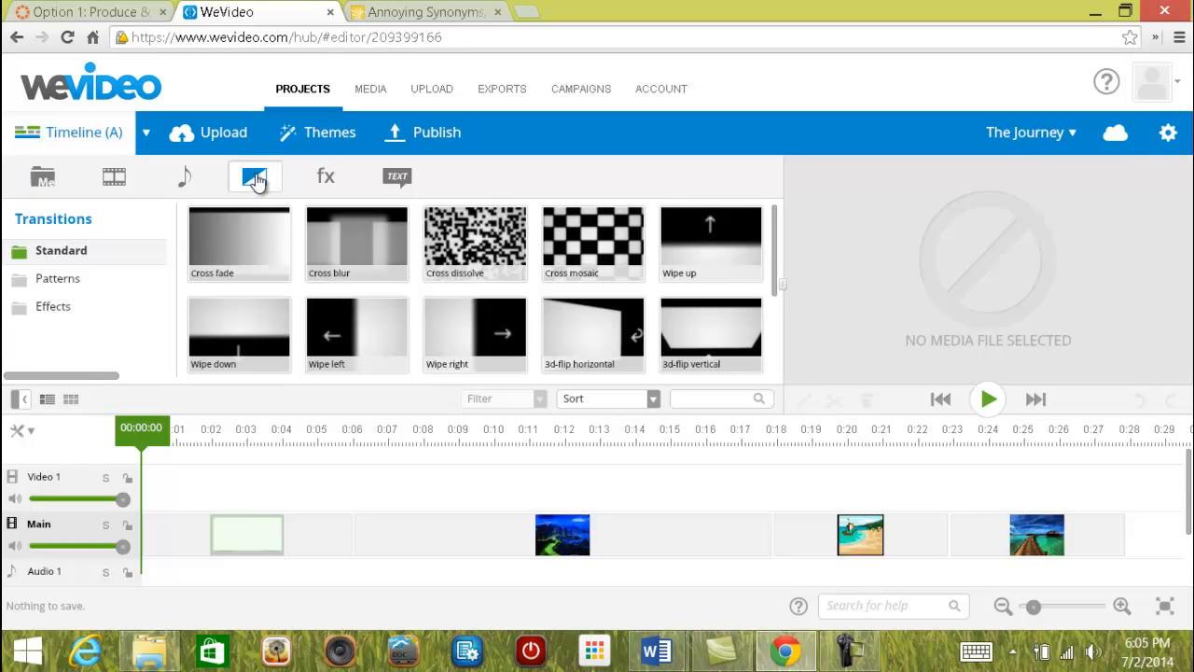
pyautogui.click(355, 233)
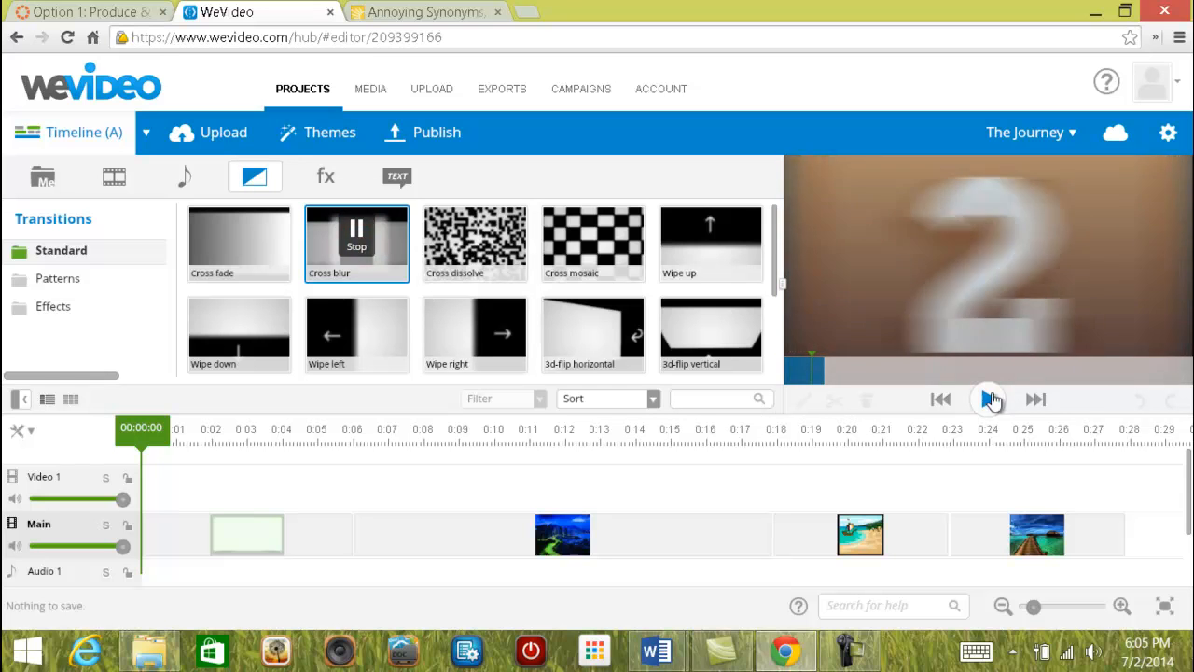
pyautogui.moveTo(737, 369)
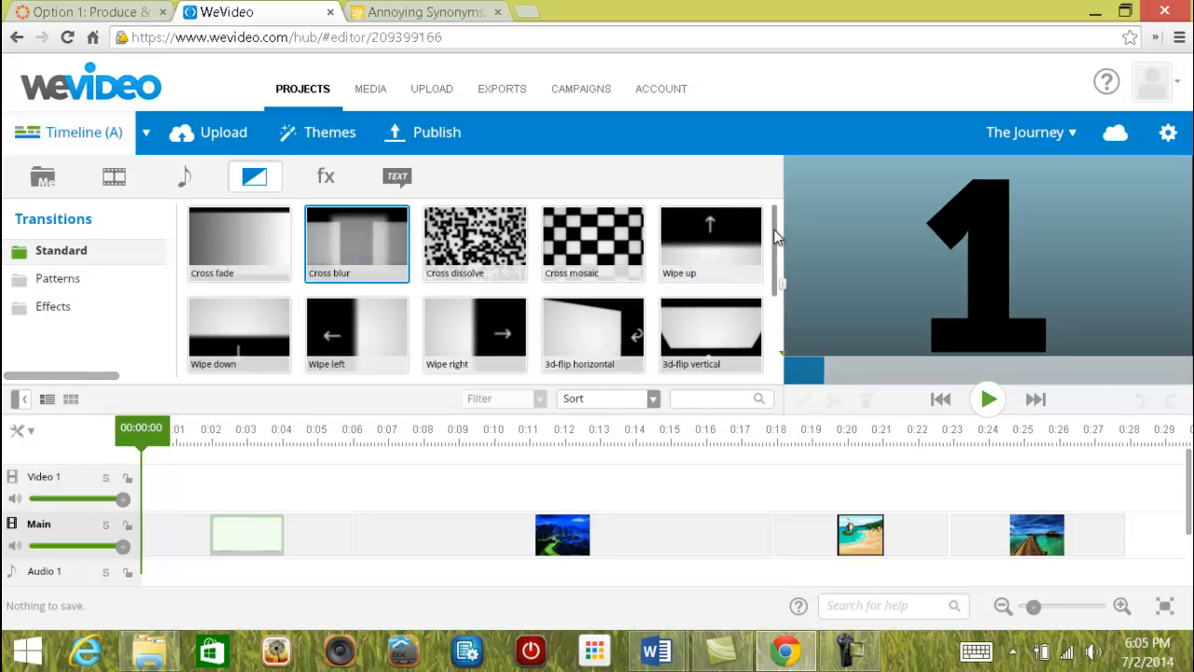
pyautogui.moveTo(775, 224)
pyautogui.mouseDown()
pyautogui.moveTo(780, 322)
pyautogui.moveTo(774, 224)
pyautogui.mouseUp()
pyautogui.moveTo(266, 240); pyautogui.dragTo(805, 542)
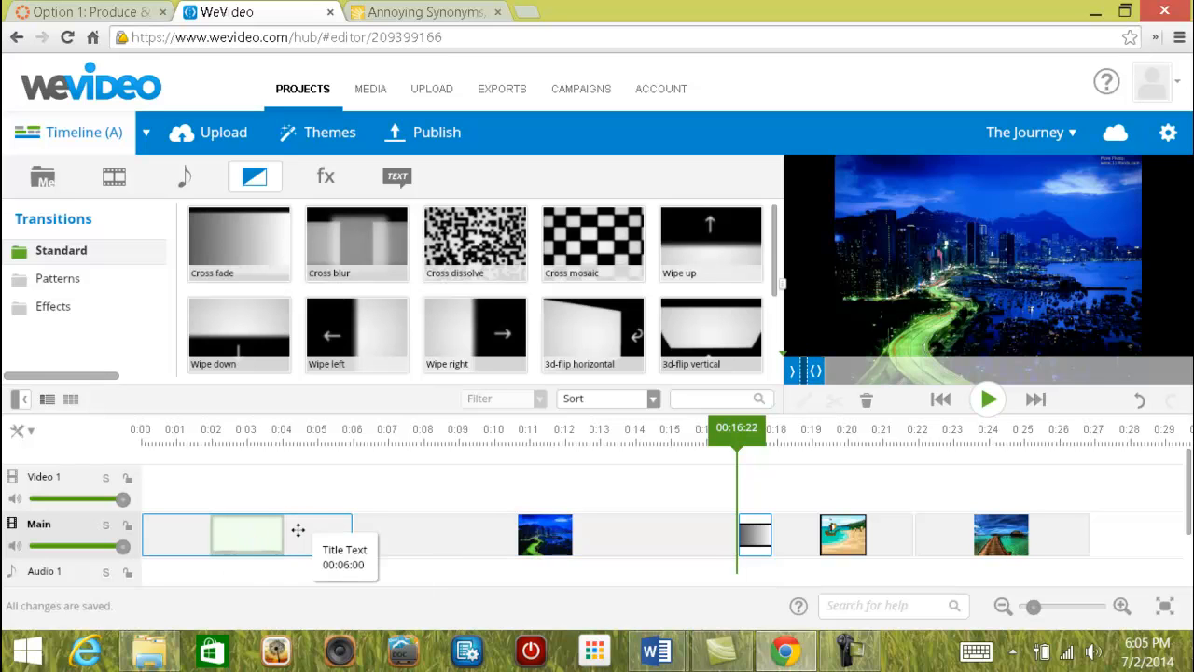
pyautogui.moveTo(381, 347)
pyautogui.mouseDown()
pyautogui.moveTo(376, 322)
pyautogui.moveTo(327, 442)
pyautogui.moveTo(368, 525)
pyautogui.moveTo(474, 483)
pyautogui.moveTo(978, 539)
pyautogui.moveTo(951, 541)
pyautogui.mouseUp()
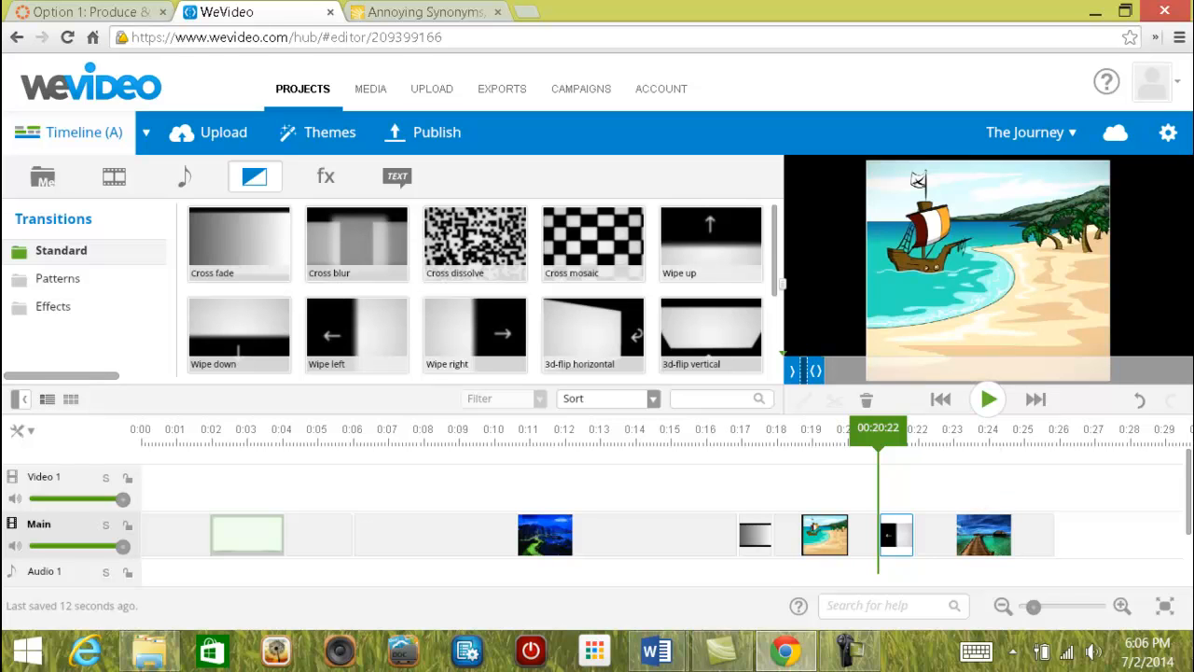
# Play back the wipe and cross fade transitions to preview them.
pyautogui.click(878, 439)
pyautogui.moveTo(878, 438)
pyautogui.mouseDown()
pyautogui.moveTo(854, 431)
pyautogui.moveTo(865, 429)
pyautogui.mouseUp()
pyautogui.click(903, 534)
pyautogui.click(989, 400)
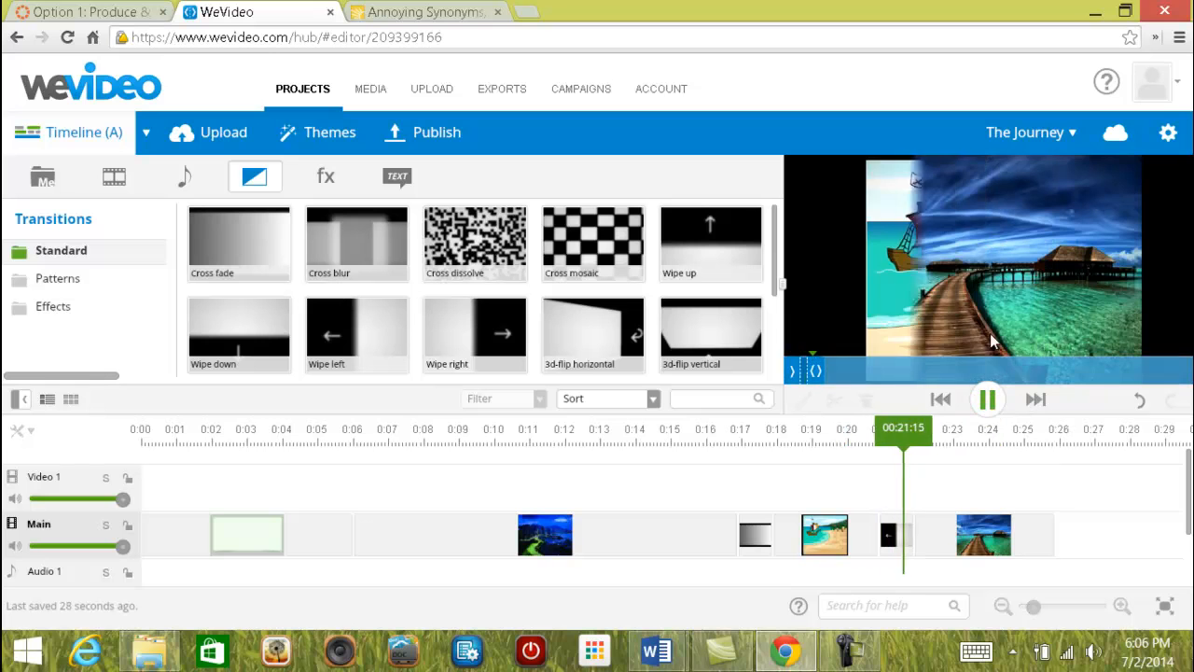
pyautogui.click(987, 400)
pyautogui.moveTo(943, 436); pyautogui.dragTo(728, 448)
pyautogui.click(988, 401)
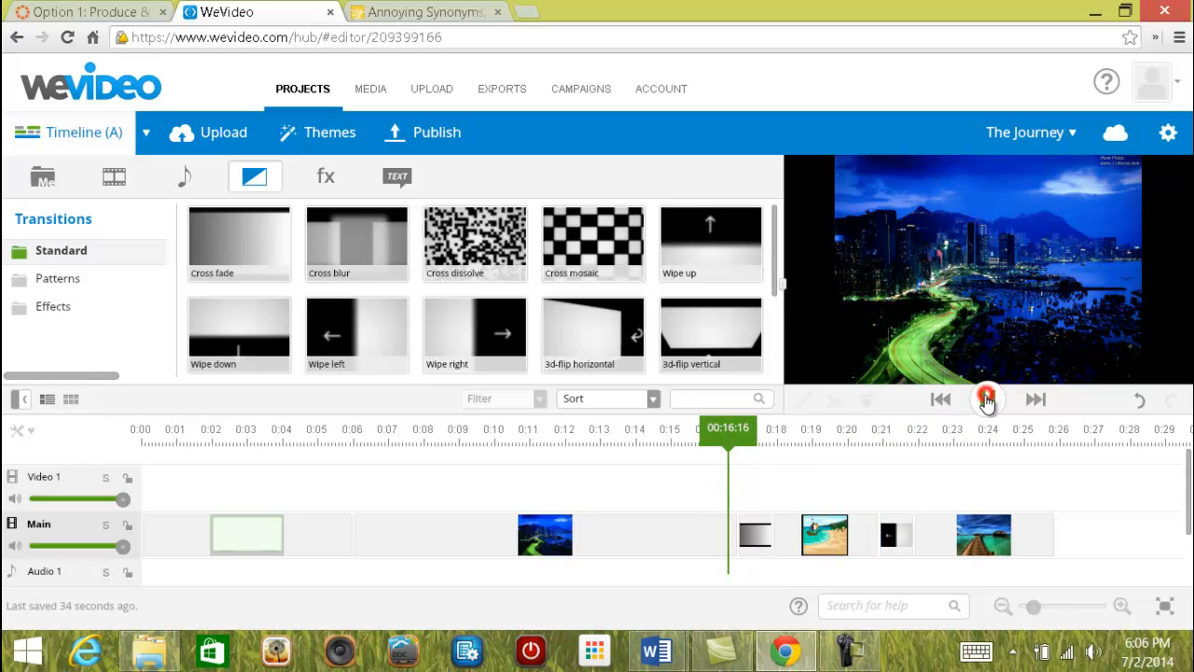
pyautogui.click(988, 400)
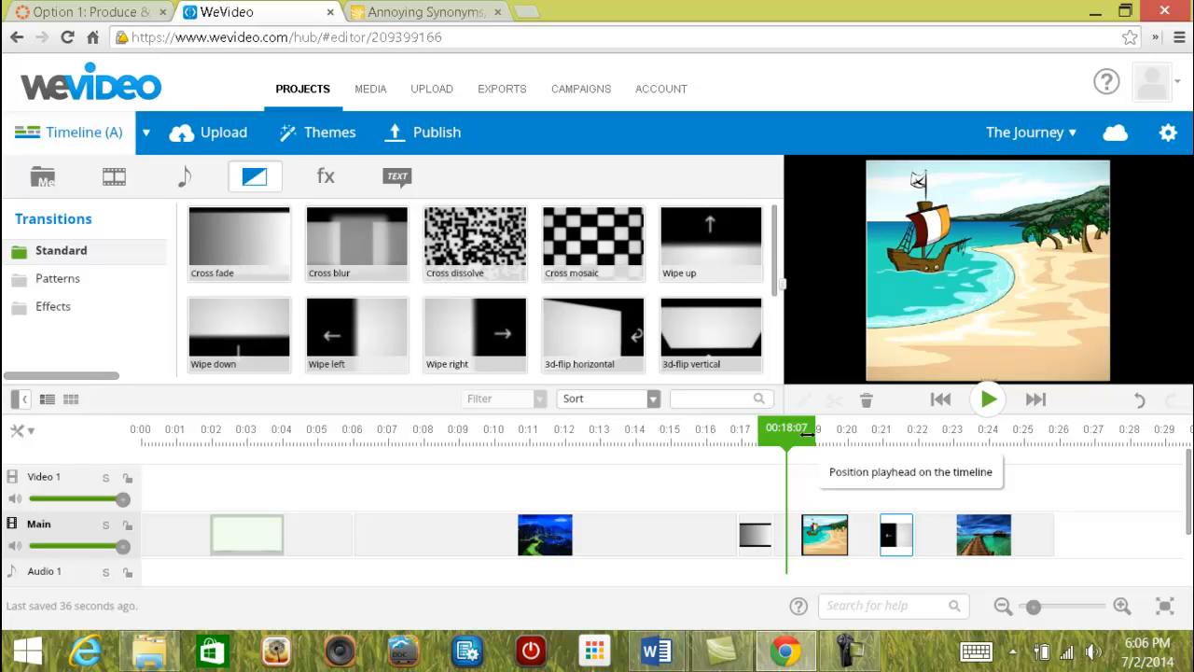
# Stretch the cross fade between City and BeachwShip to 00:03:05.
pyautogui.click(754, 549)
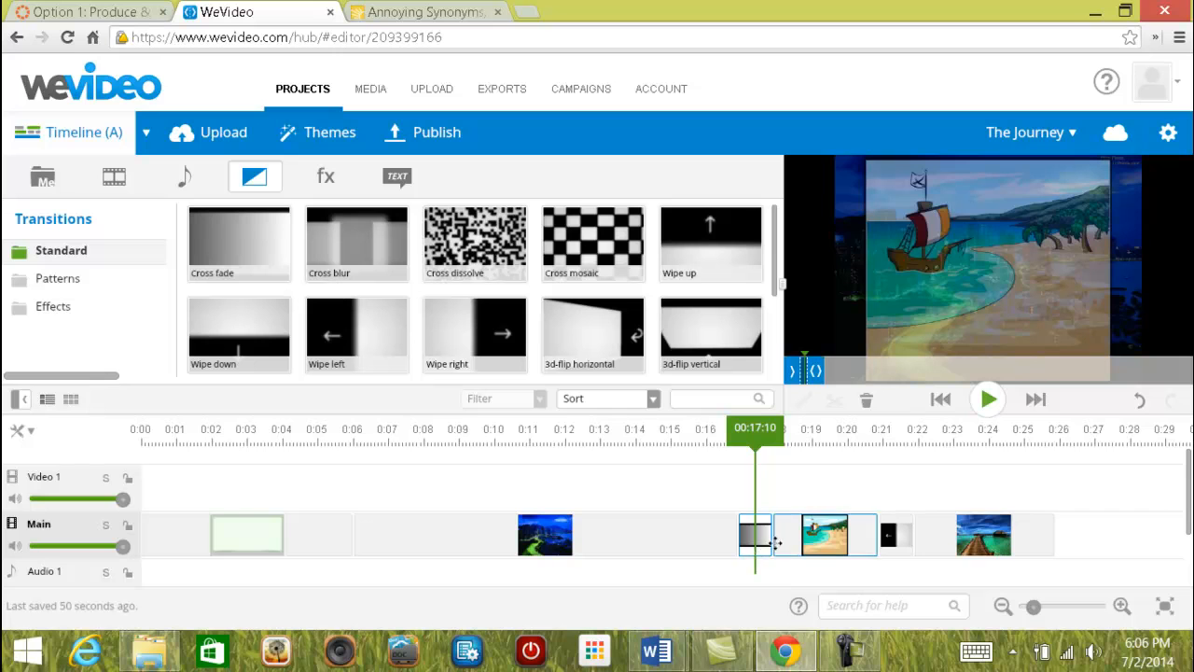
pyautogui.click(764, 534)
pyautogui.moveTo(764, 535); pyautogui.dragTo(847, 534)
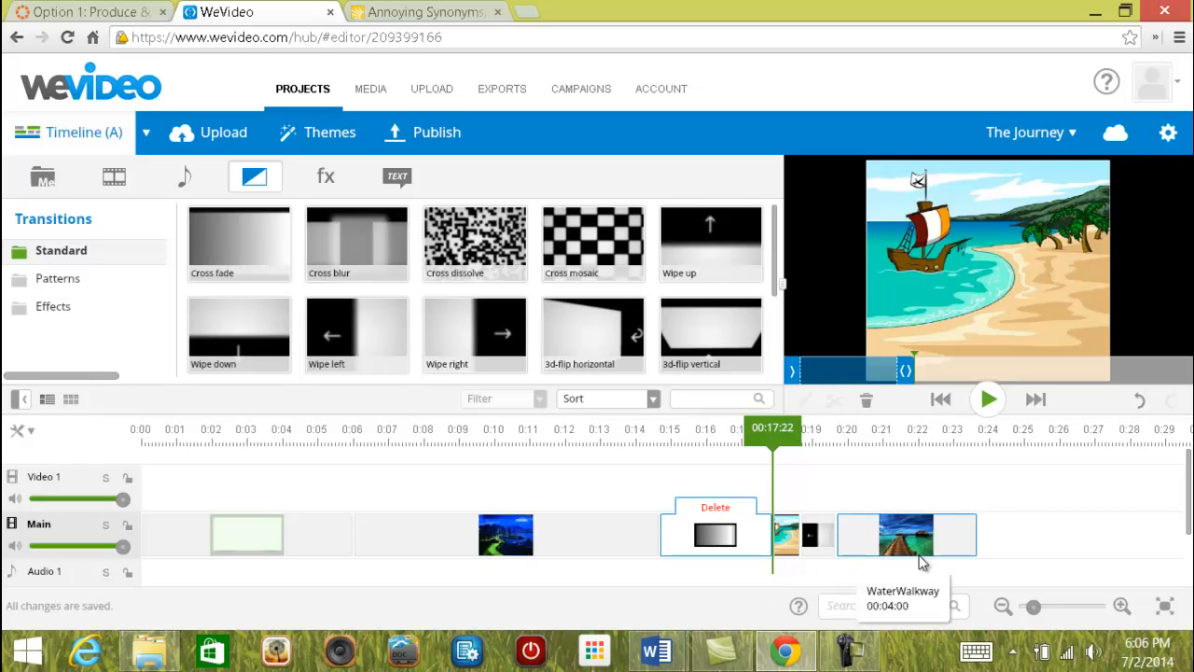
# Preview the lengthened cross fade from just before it starts.
pyautogui.click(774, 428)
pyautogui.moveTo(775, 428); pyautogui.dragTo(632, 427)
pyautogui.click(989, 400)
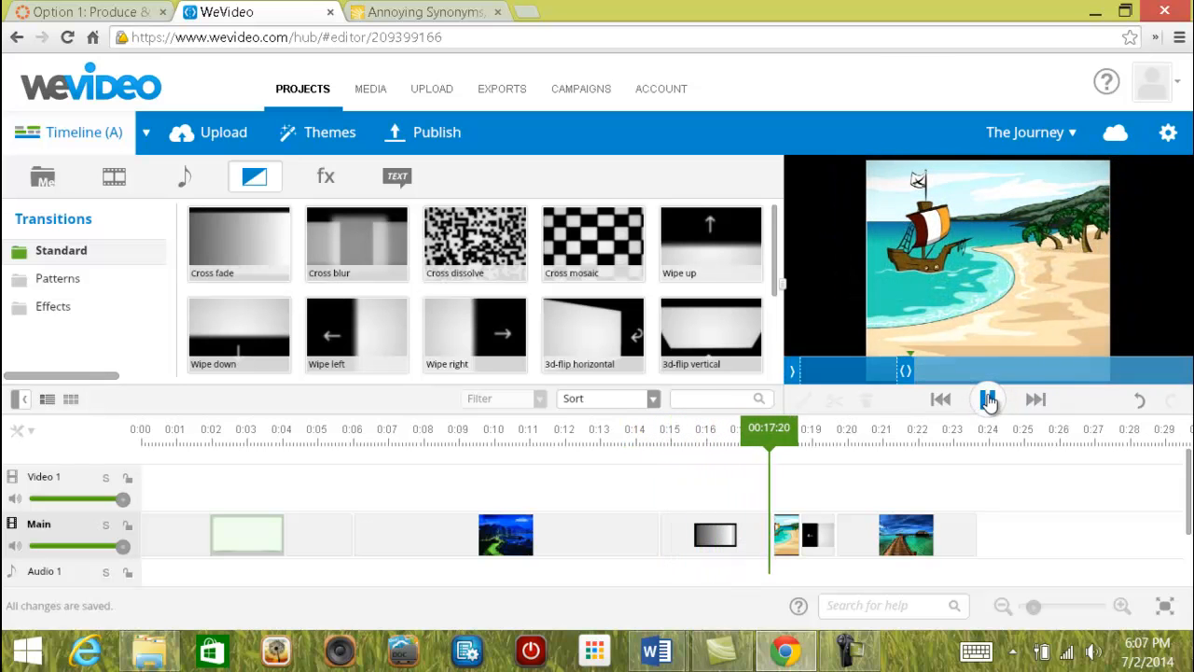
pyautogui.click(987, 398)
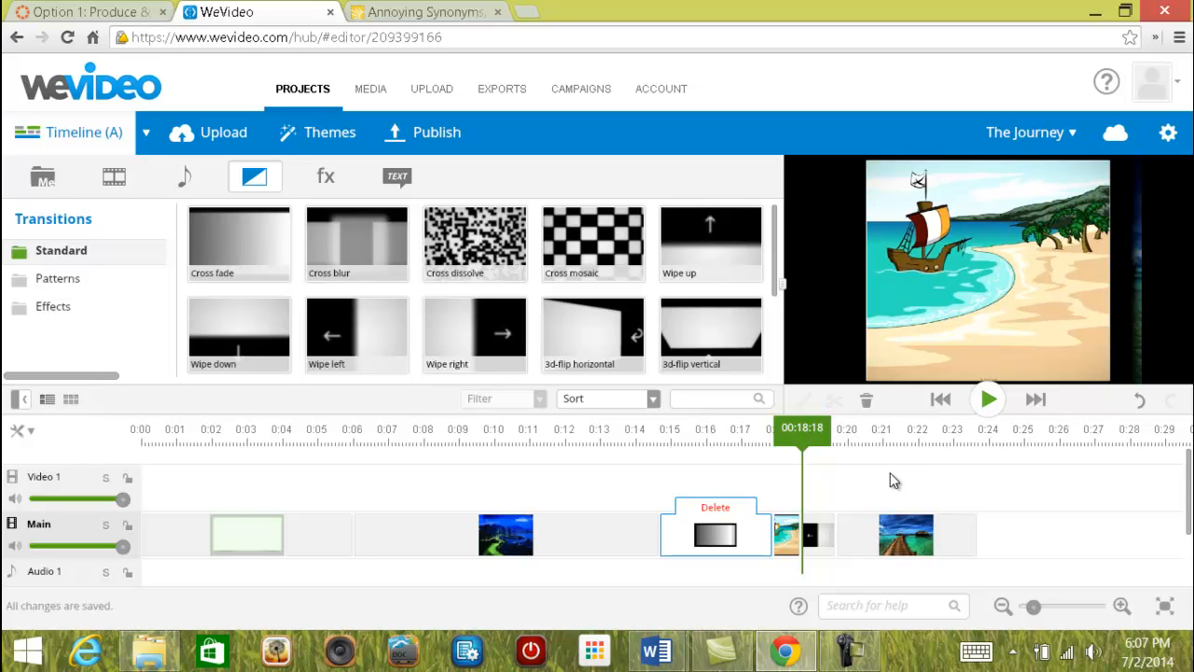
# Add a Wipe up transition after the beach clip.
pyautogui.moveTo(811, 427); pyautogui.dragTo(601, 428)
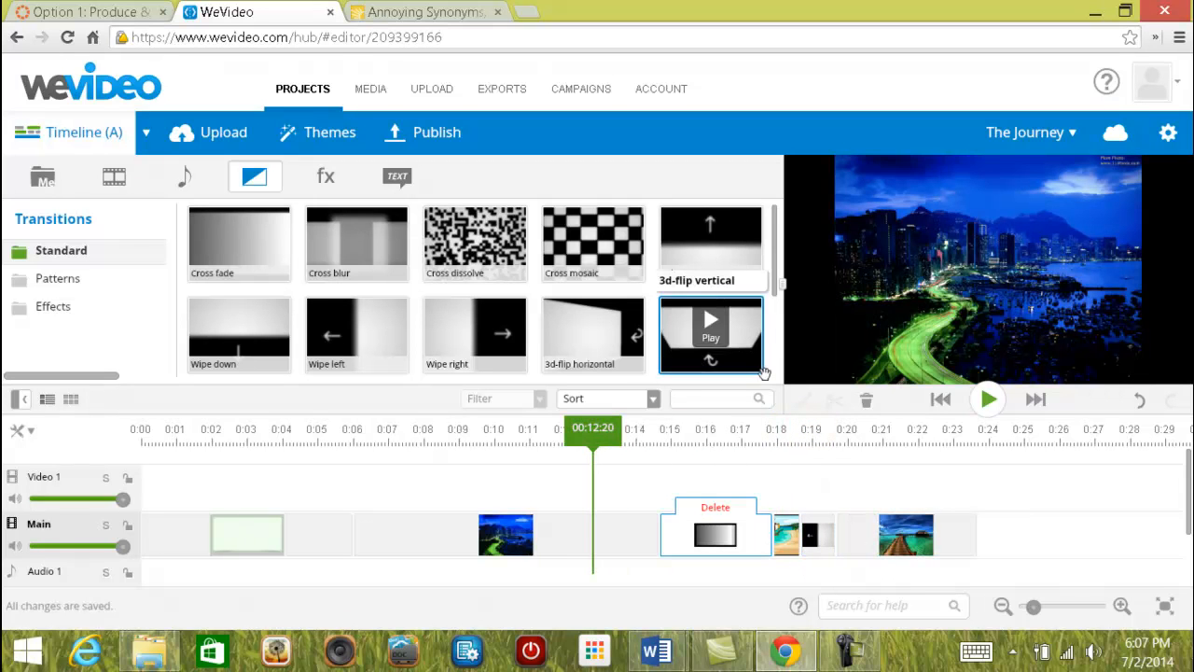
pyautogui.moveTo(755, 257)
pyautogui.moveTo(755, 257)
pyautogui.mouseDown()
pyautogui.moveTo(746, 253)
pyautogui.moveTo(858, 543)
pyautogui.mouseUp()
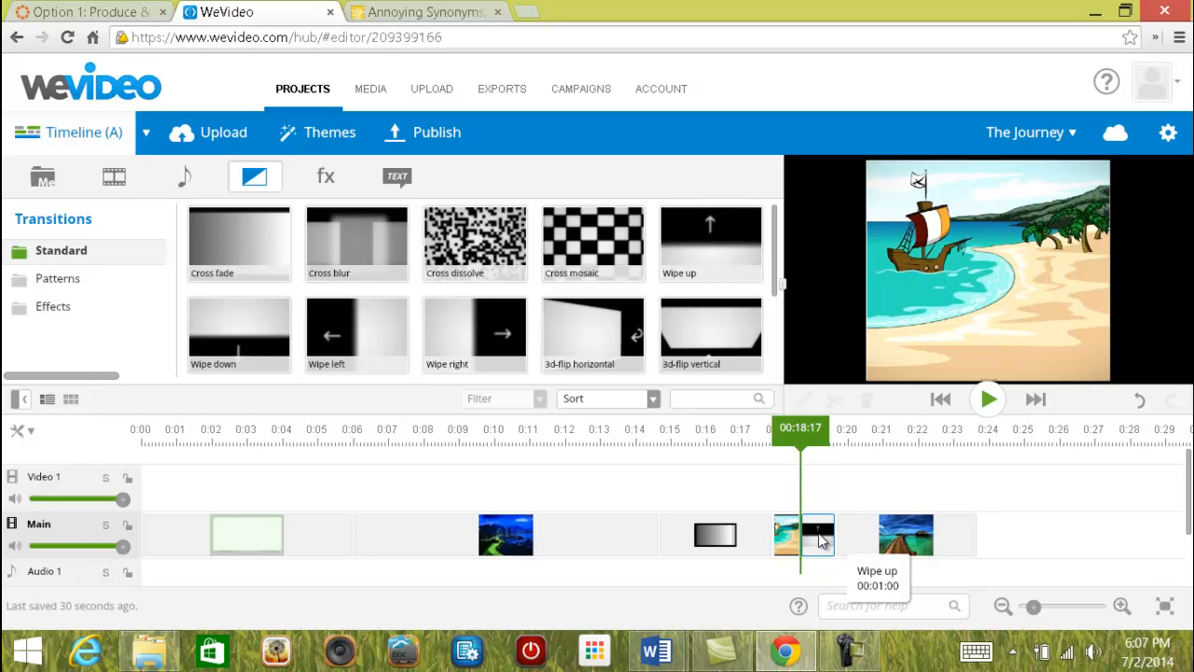
# Delete the cross fade and the wipe so the clips have no transitions.
pyautogui.click(726, 543)
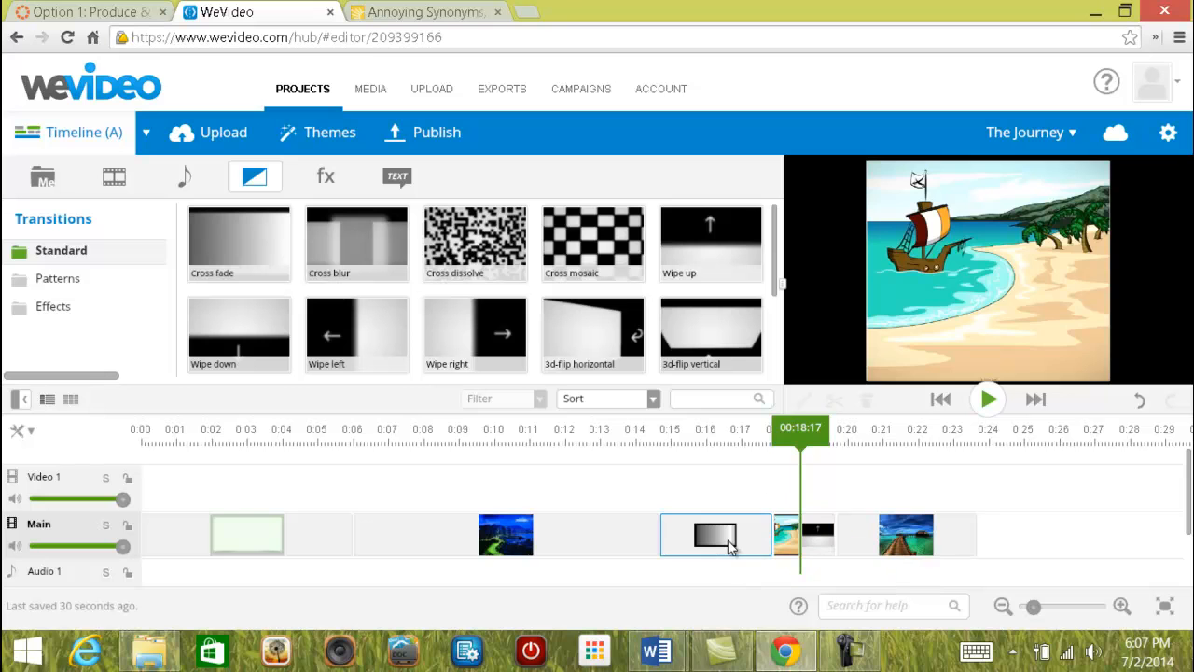
pyautogui.click(715, 507)
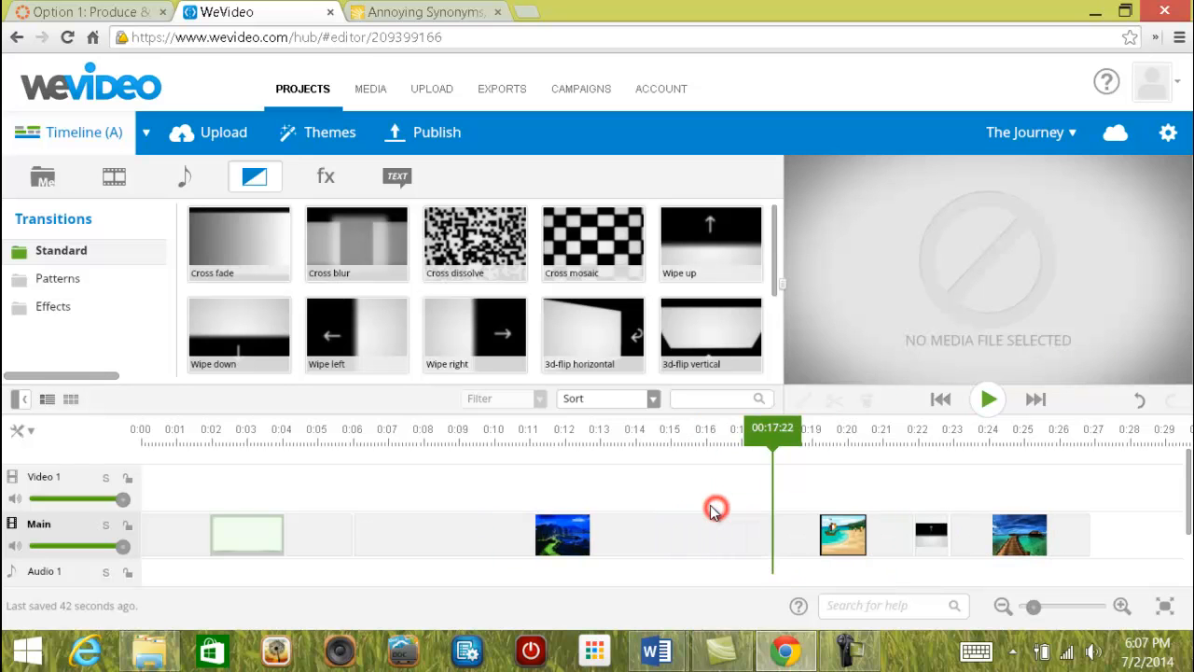
pyautogui.click(930, 541)
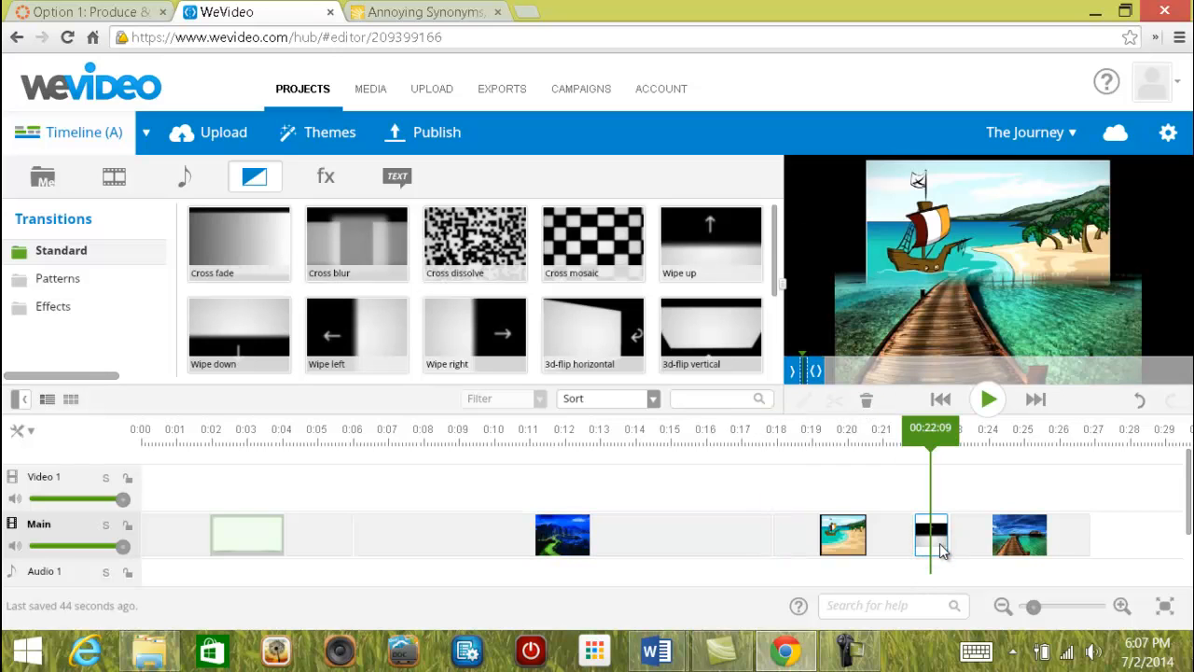
pyautogui.moveTo(937, 546); pyautogui.dragTo(973, 249)
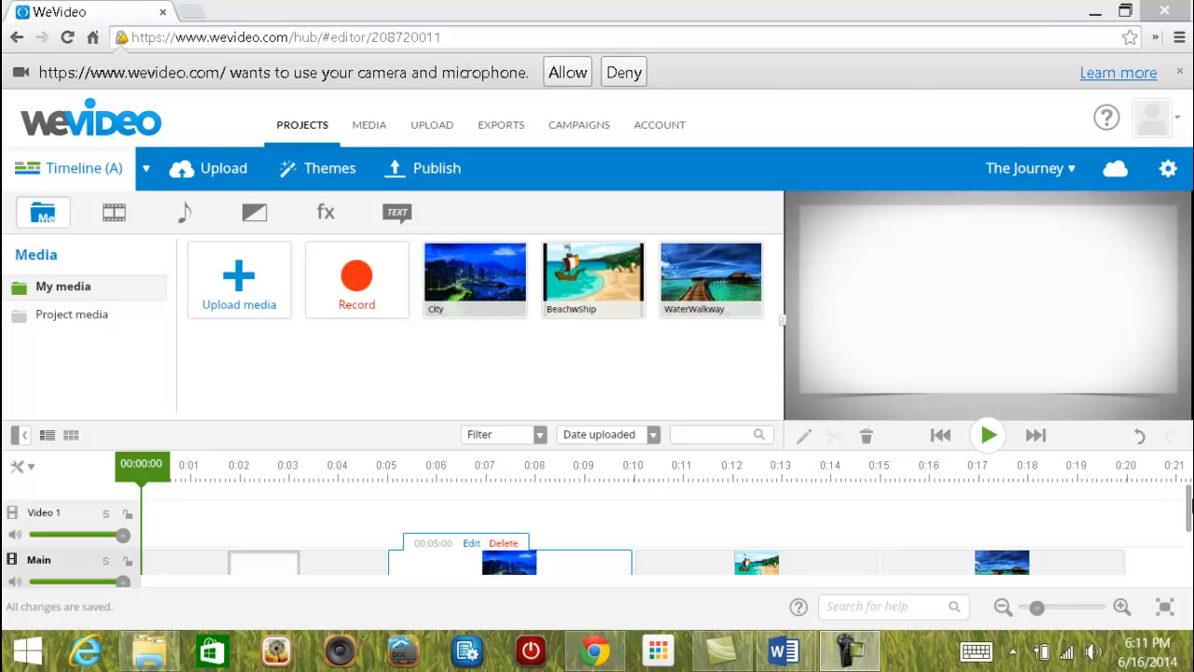
pyautogui.click(1189, 497)
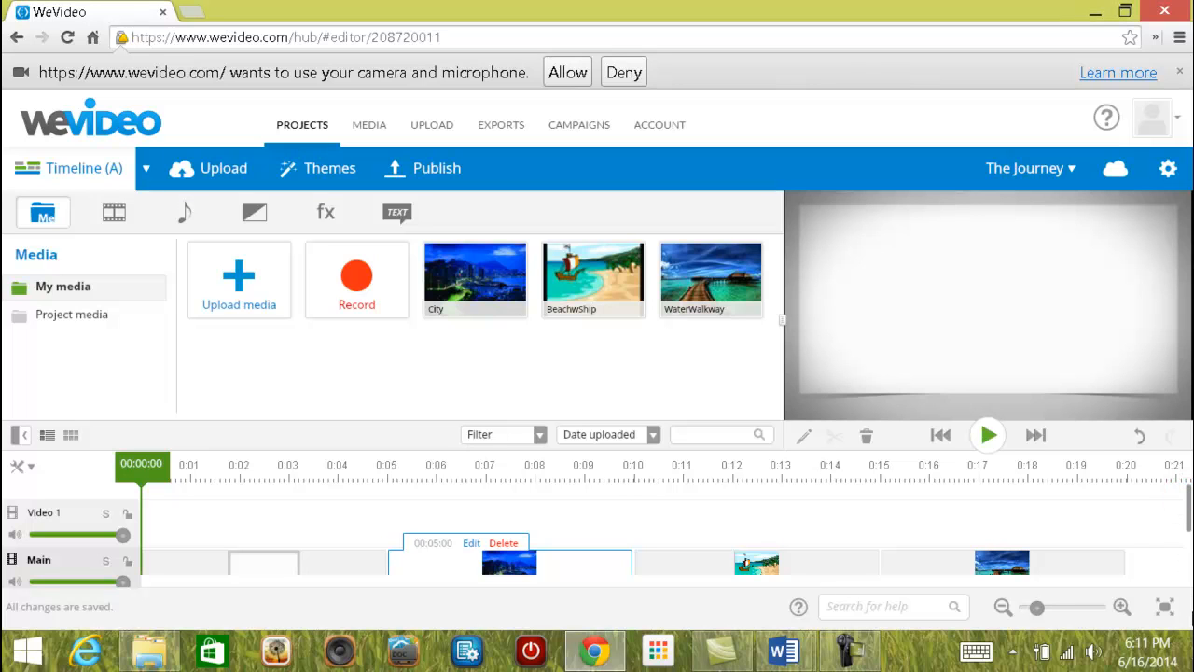
pyautogui.scroll(-2, 416, 555)
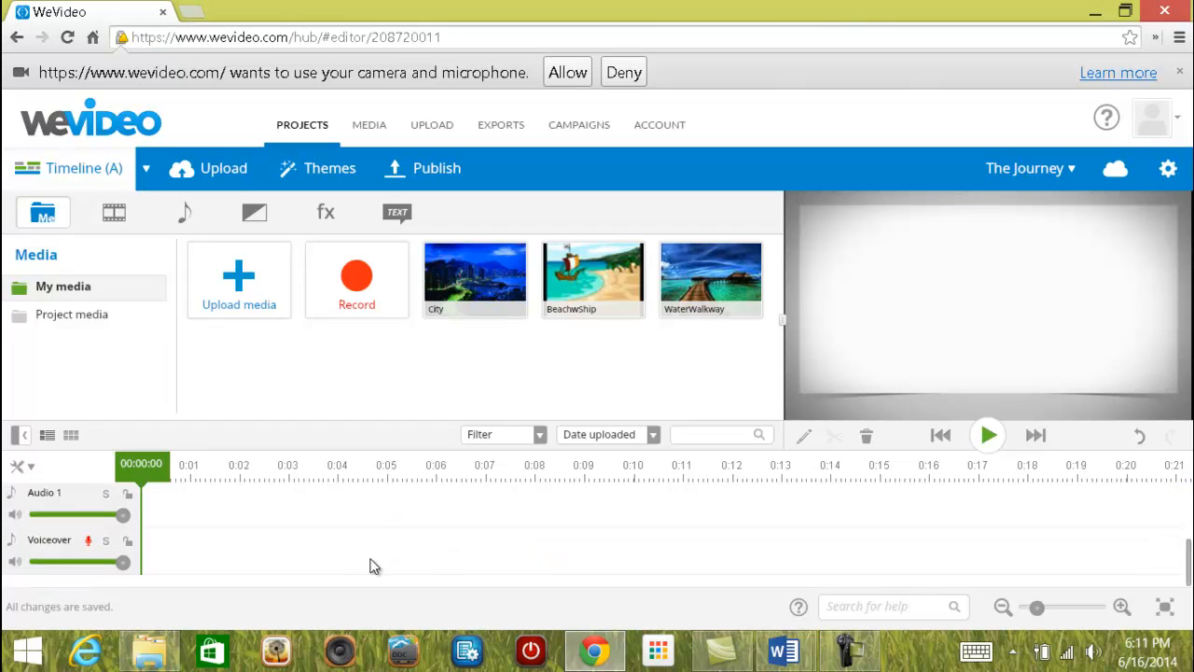
# Try recording a microphone voiceover on the Voiceover track, which fails without camera/mic access.
pyautogui.click(88, 545)
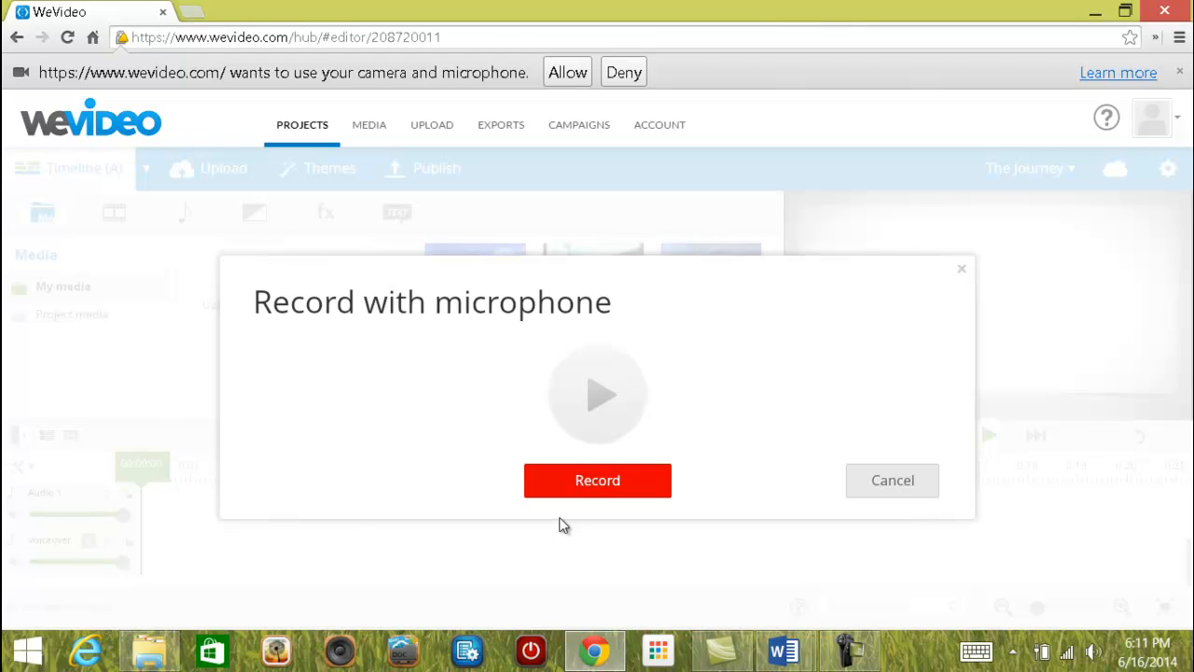
pyautogui.click(582, 492)
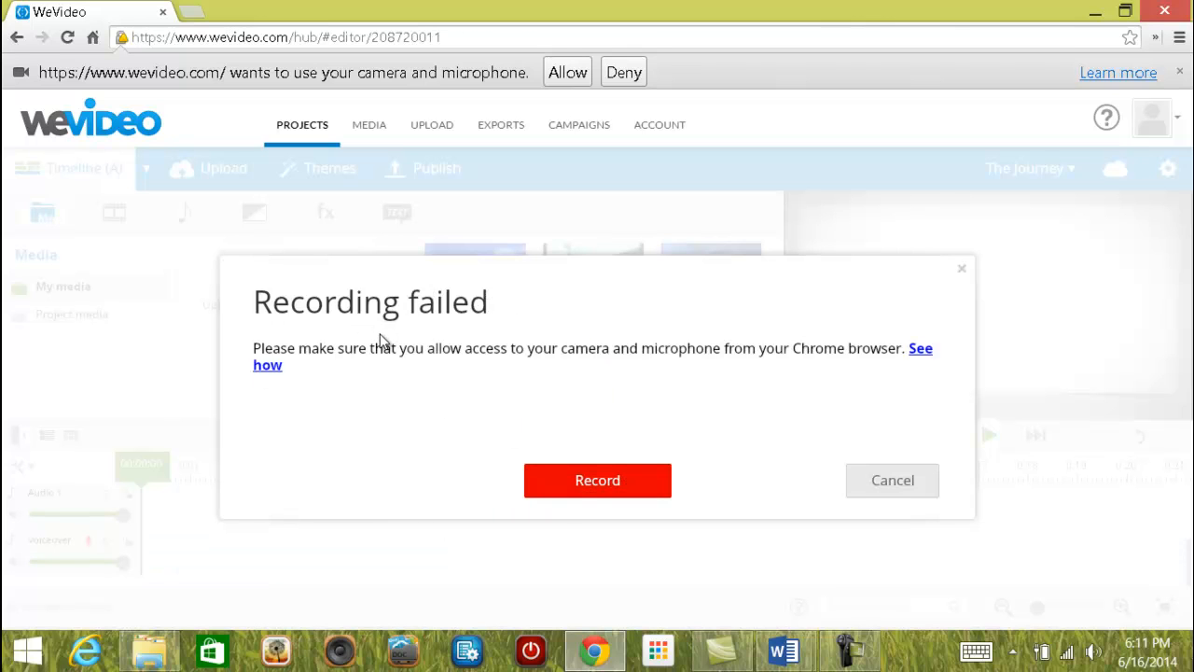
# Allow Chrome microphone access, record a 00:12:07 voiceover and save it to My media.
pyautogui.click(566, 74)
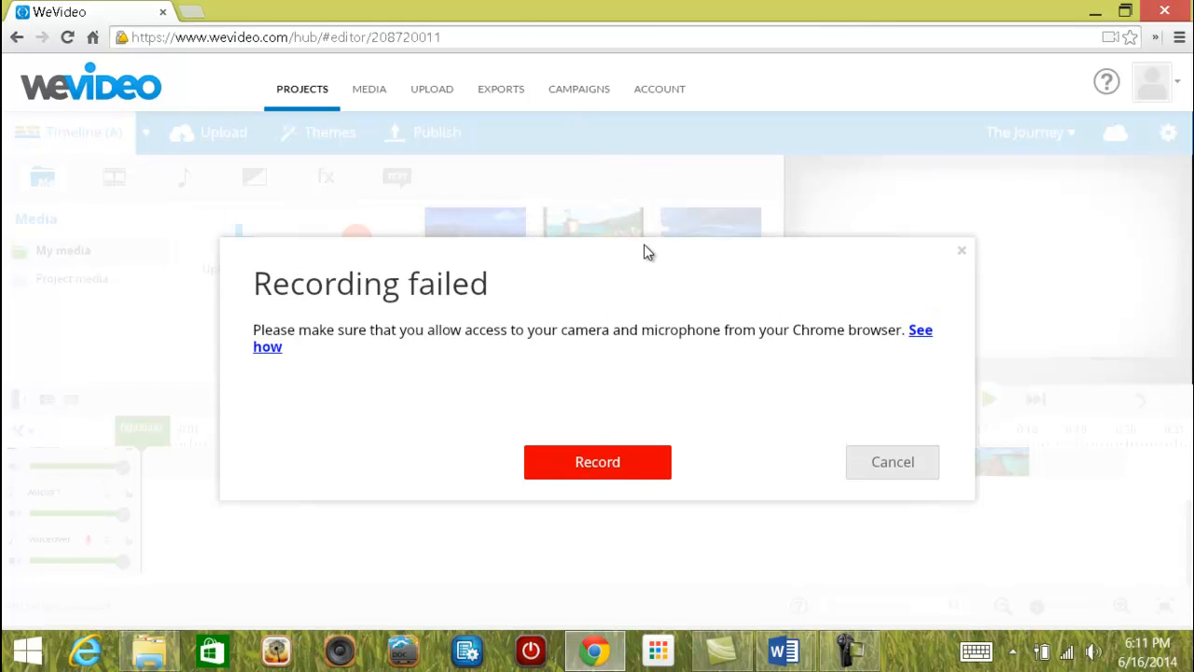
pyautogui.click(598, 462)
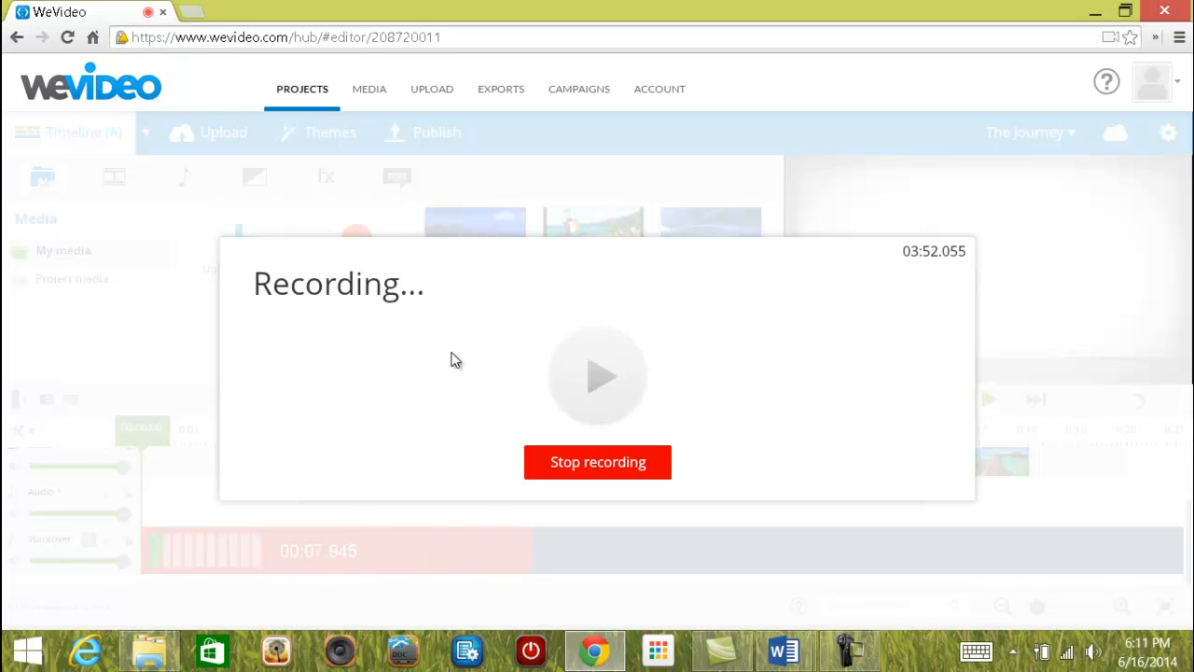
pyautogui.click(590, 464)
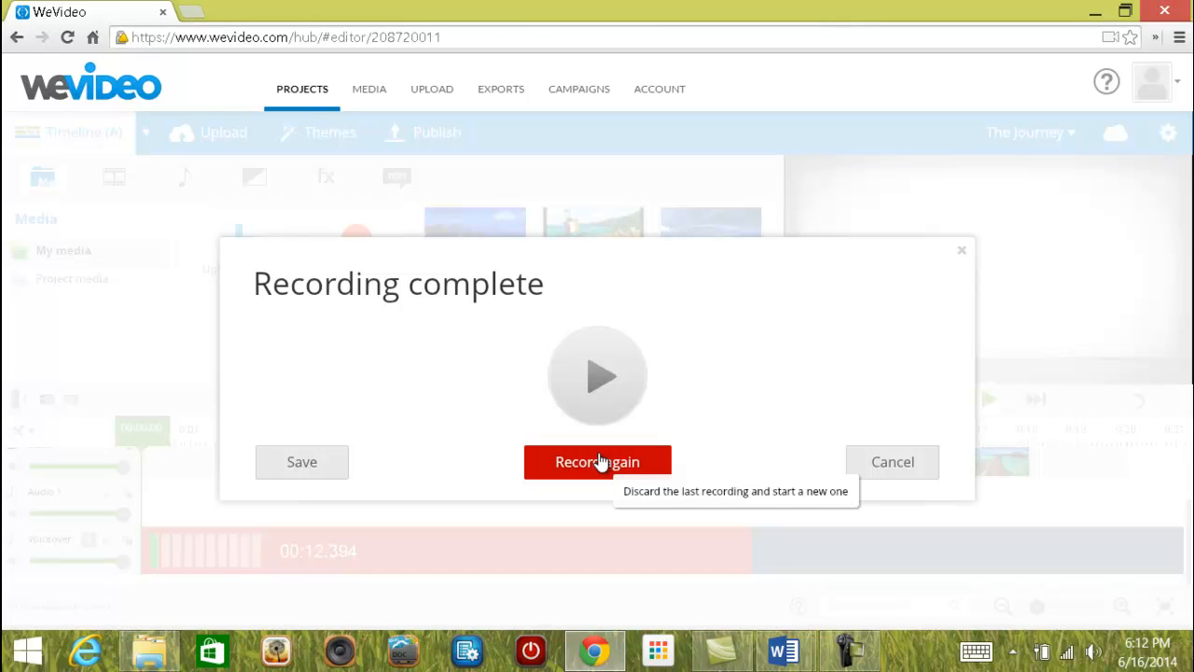
pyautogui.click(317, 464)
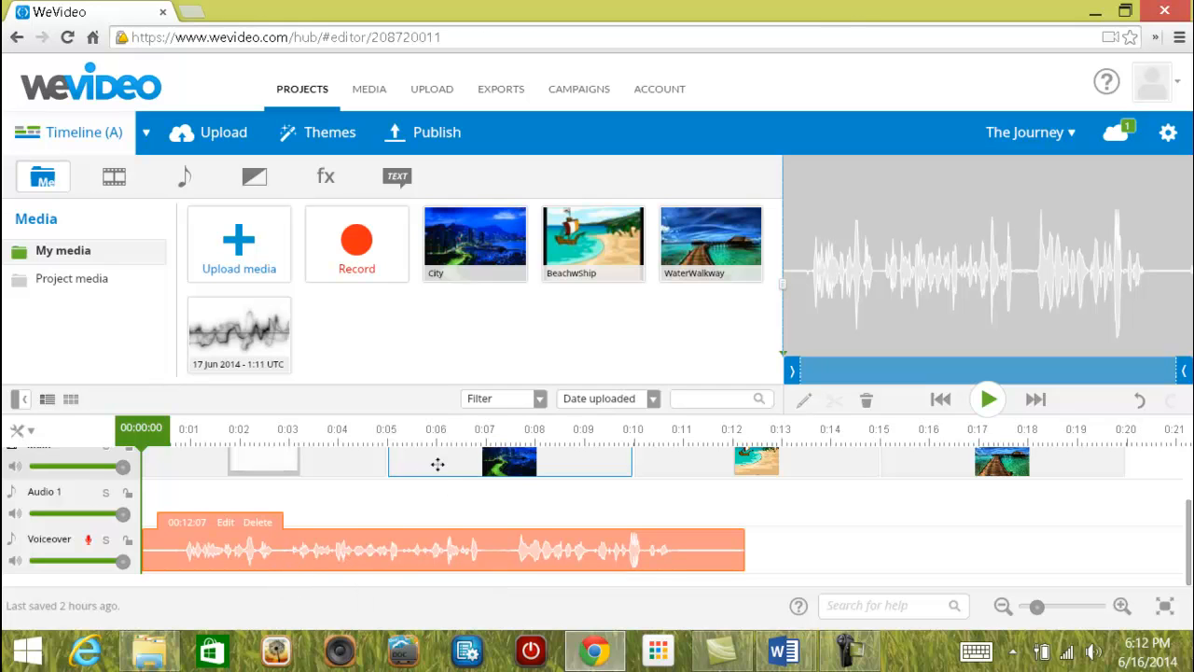
# Move the 00:12:07 voiceover clip to start at 0:05, under the City clip.
pyautogui.moveTo(200, 557); pyautogui.dragTo(453, 550)
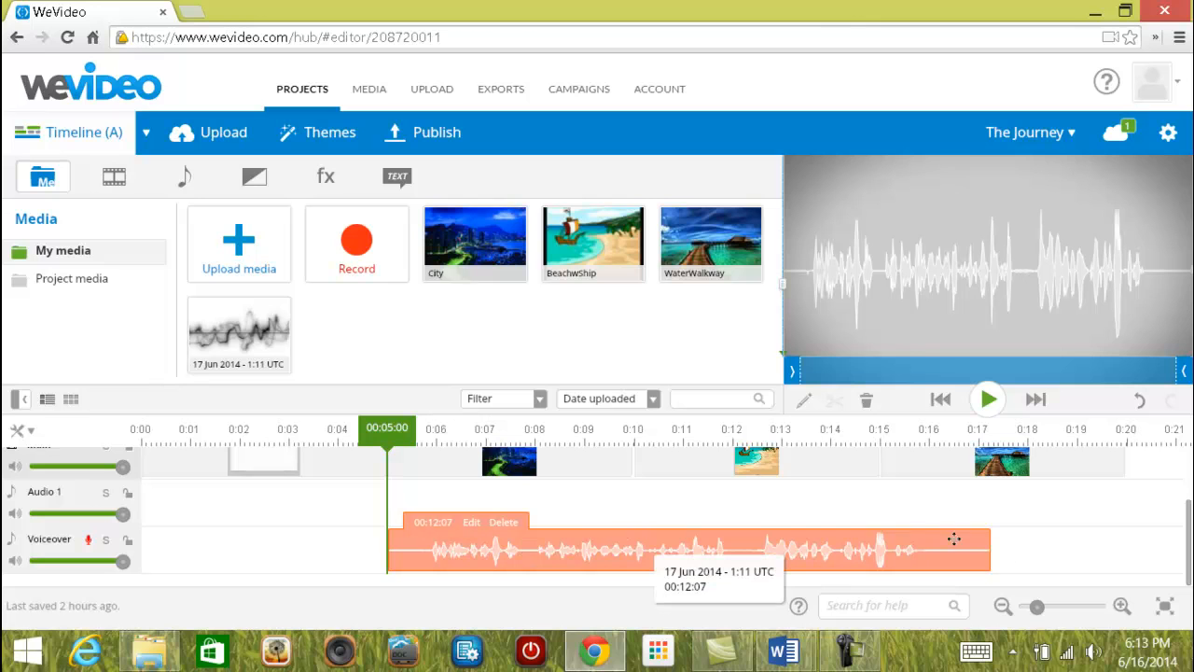
pyautogui.click(593, 462)
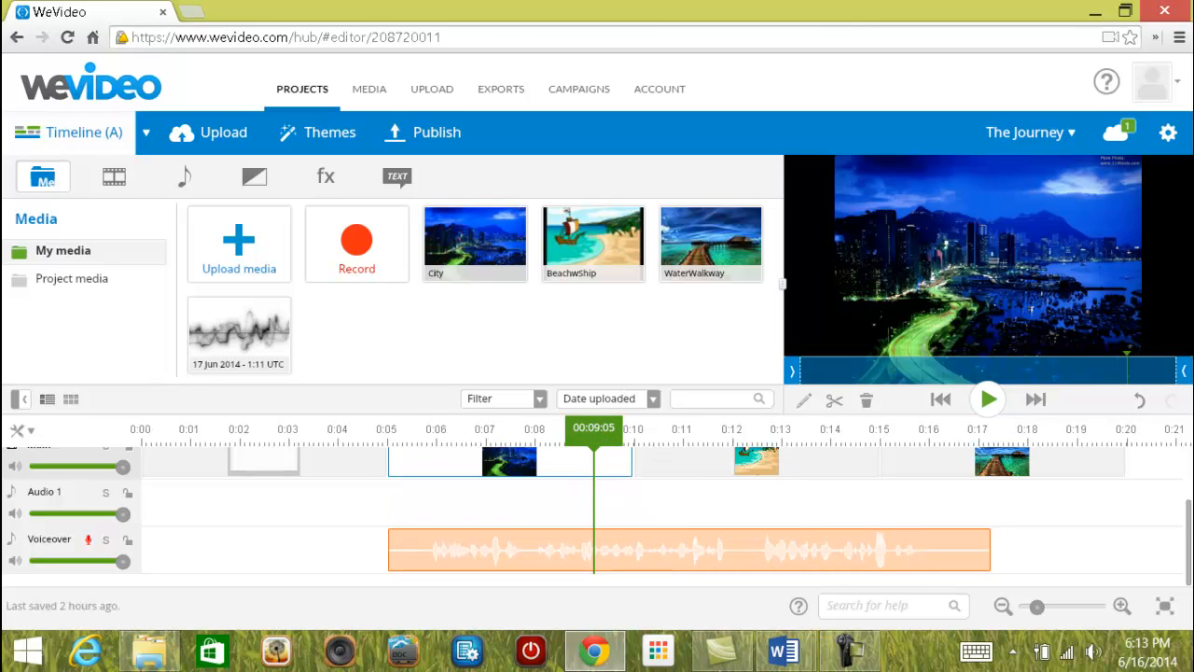
pyautogui.click(629, 456)
# Extend the City clip so it ends where the voiceover clip ends.
pyautogui.moveTo(629, 456); pyautogui.dragTo(983, 467)
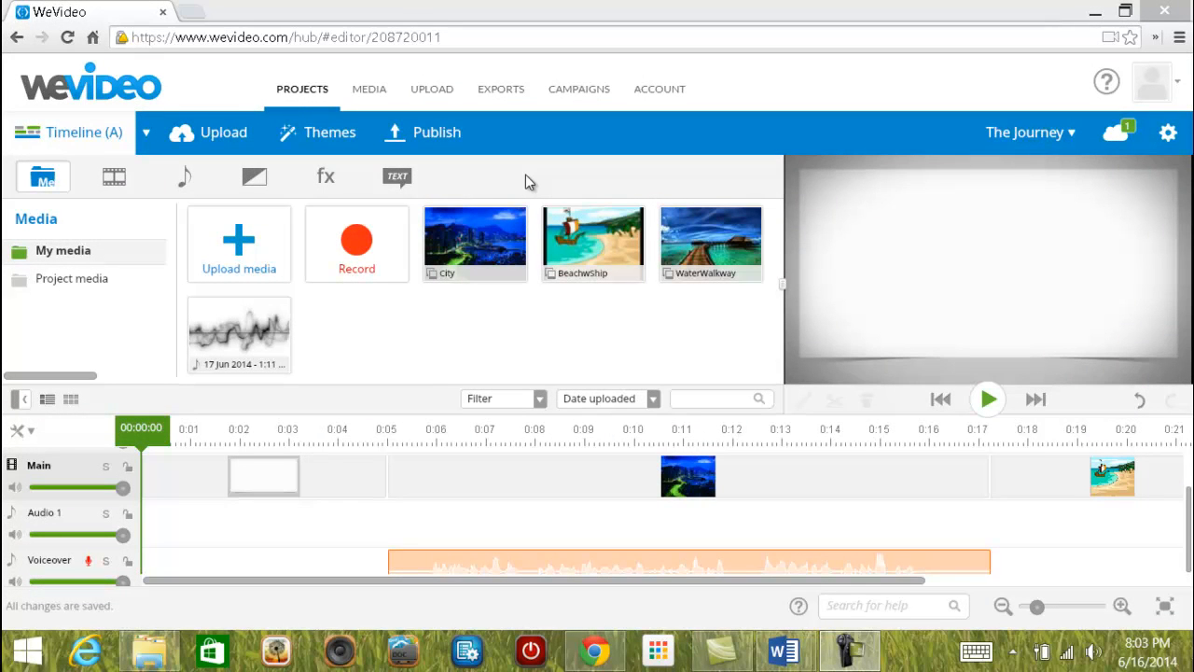
# Add the Car trip music from the Quite, romantic folder to the start of Audio 1.
pyautogui.click(183, 184)
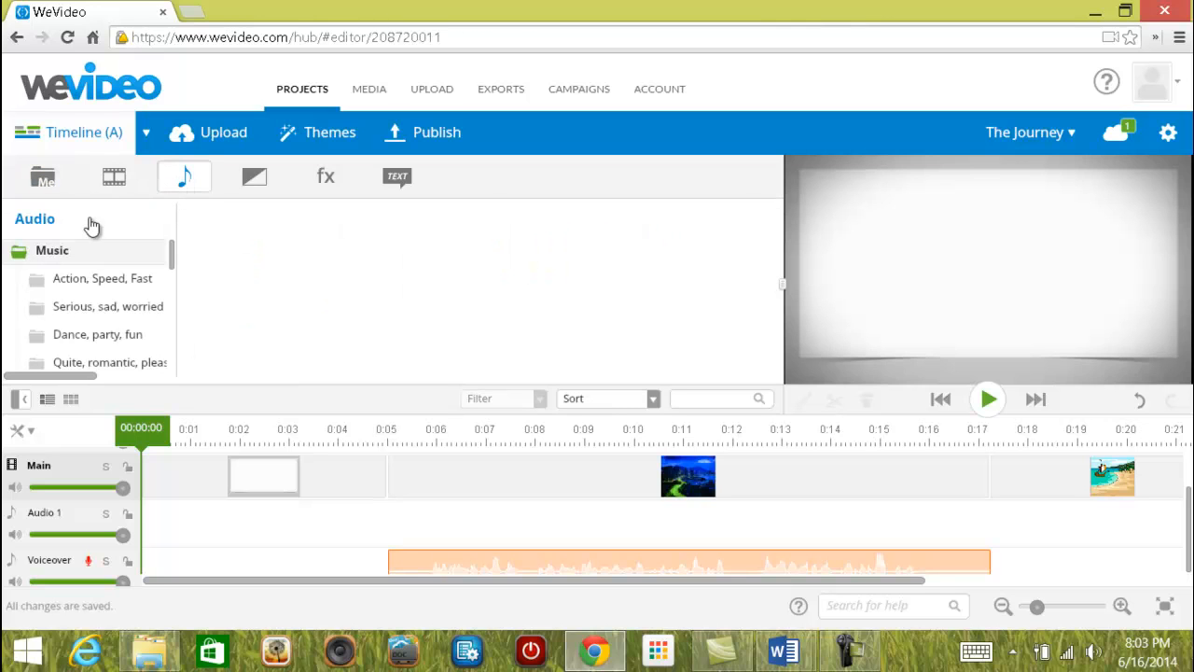
pyautogui.click(55, 254)
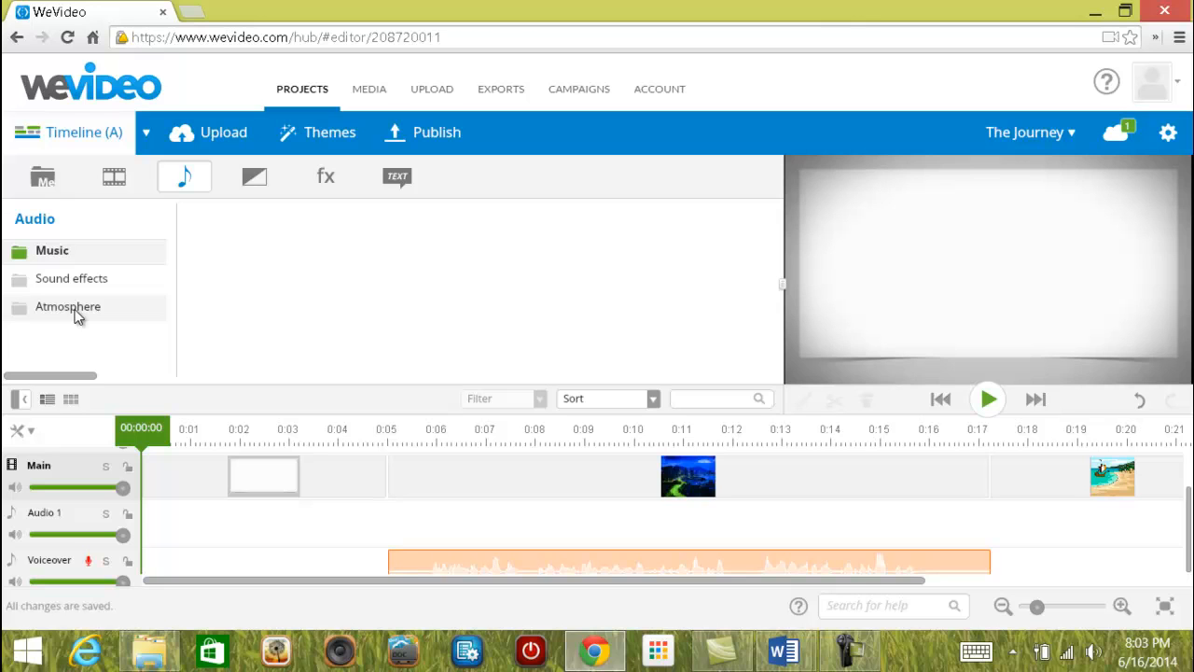
pyautogui.click(67, 254)
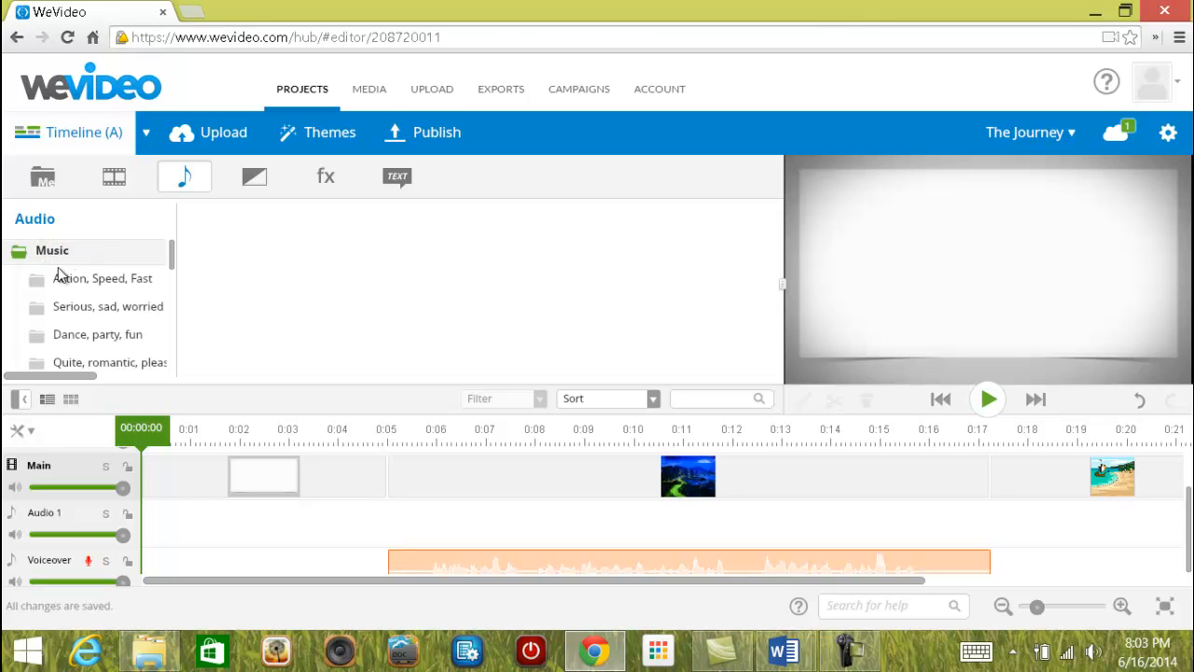
pyautogui.click(100, 363)
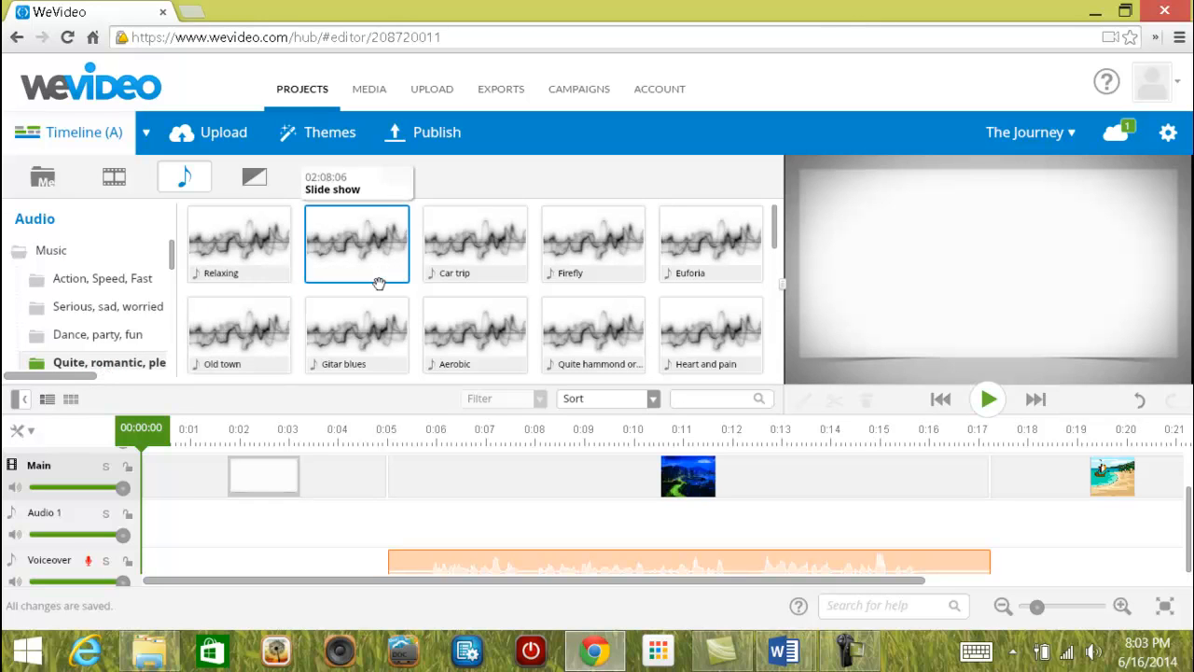
pyautogui.moveTo(496, 250)
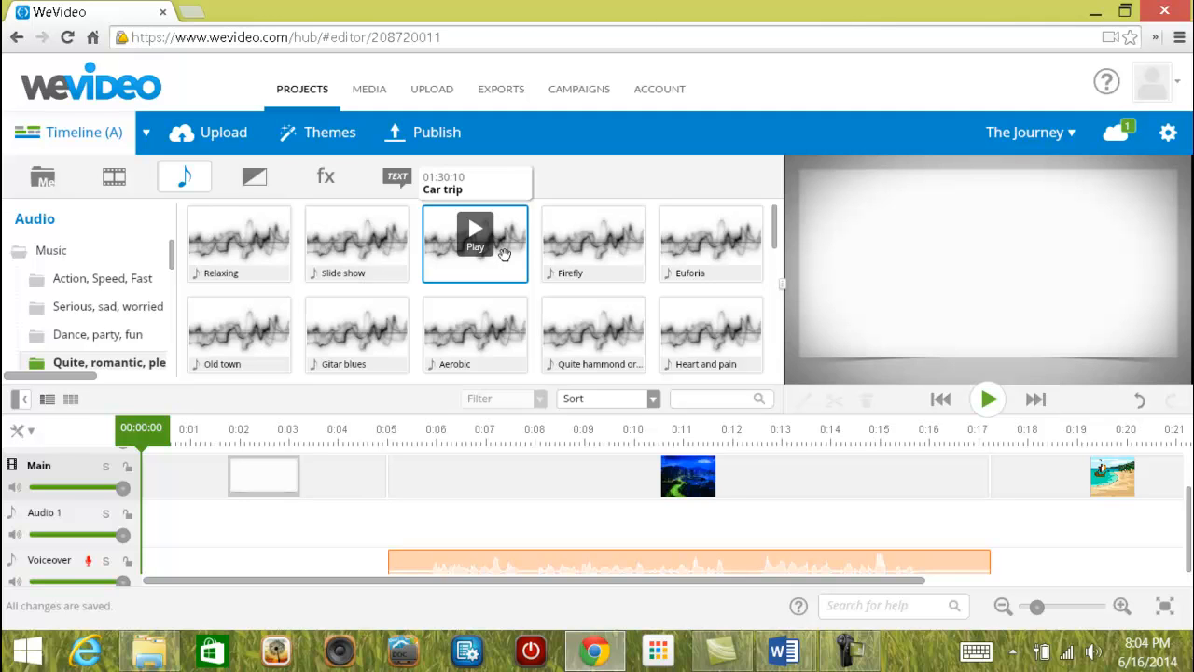
pyautogui.moveTo(461, 278)
pyautogui.mouseDown()
pyautogui.moveTo(274, 445)
pyautogui.moveTo(219, 509)
pyautogui.moveTo(208, 551)
pyautogui.moveTo(188, 498)
pyautogui.mouseUp()
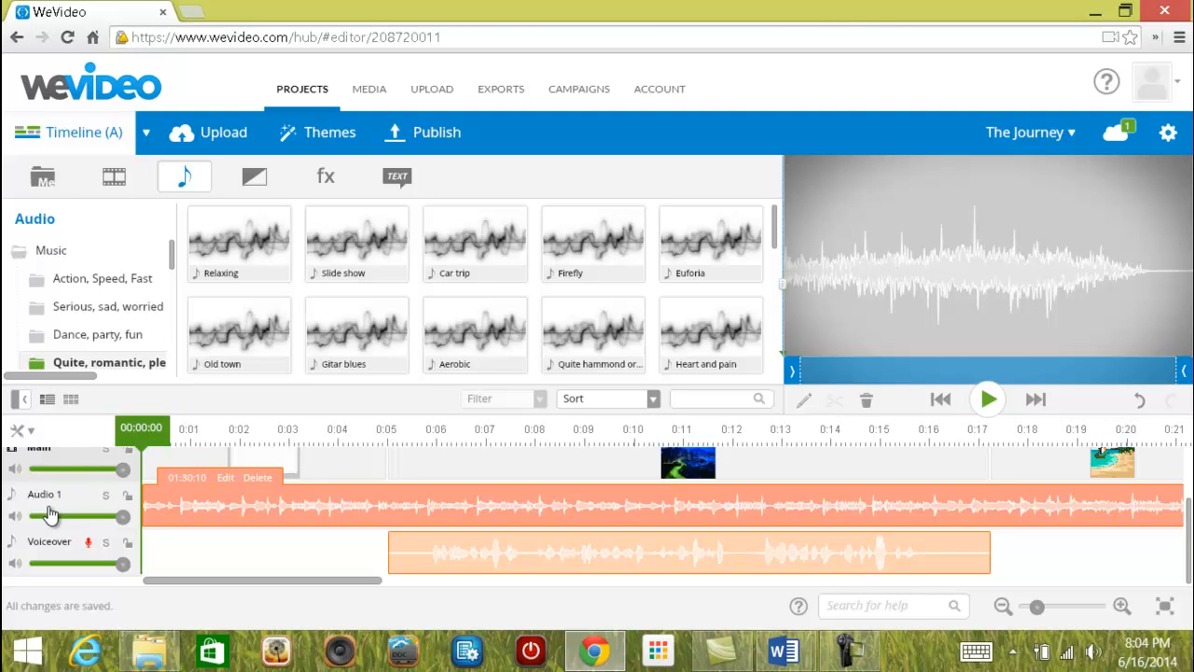
# Keep Timeline (Advanced) mode and add a new audio track, Audio 2.
pyautogui.click(147, 134)
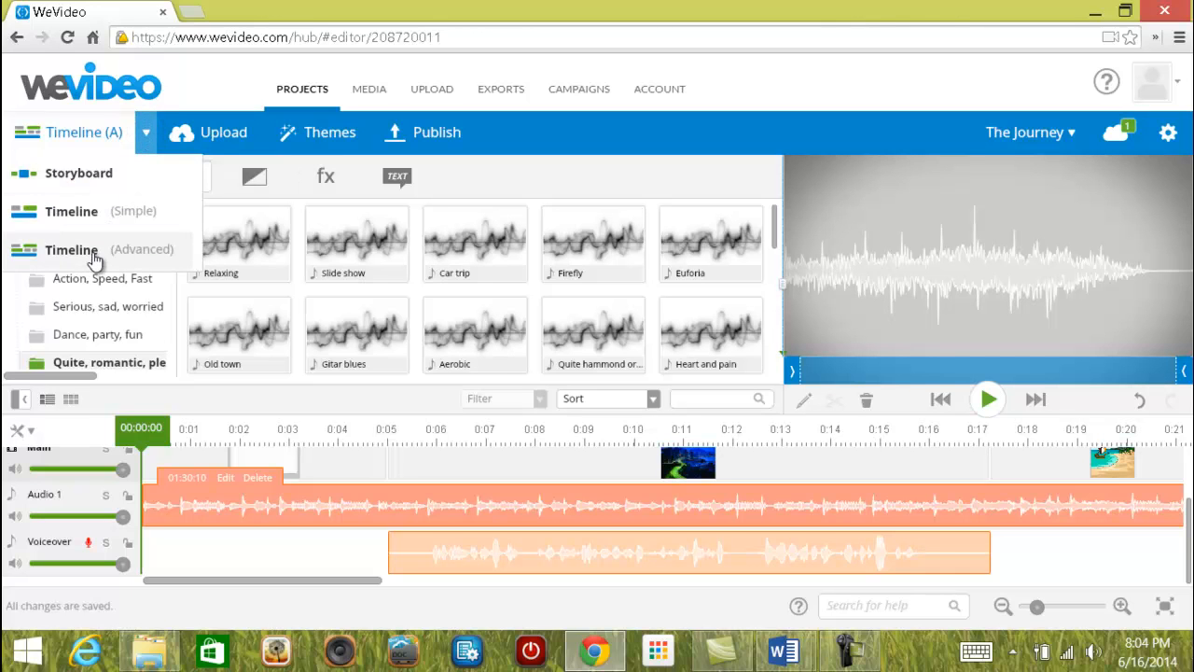
pyautogui.click(91, 252)
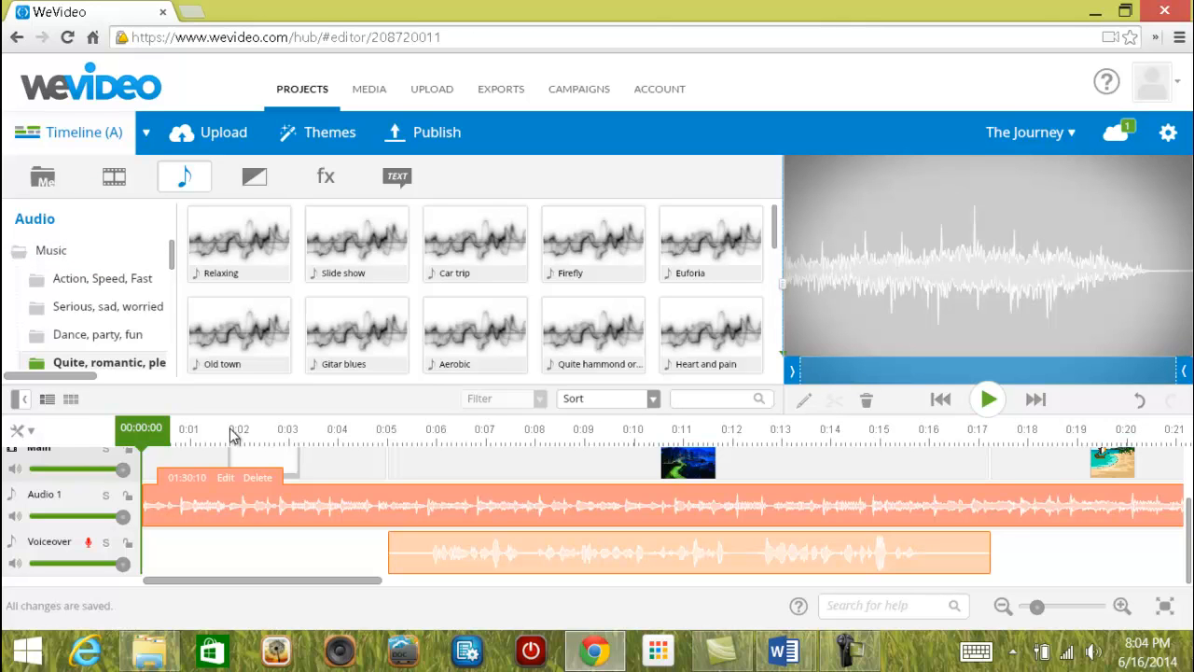
pyautogui.click(23, 431)
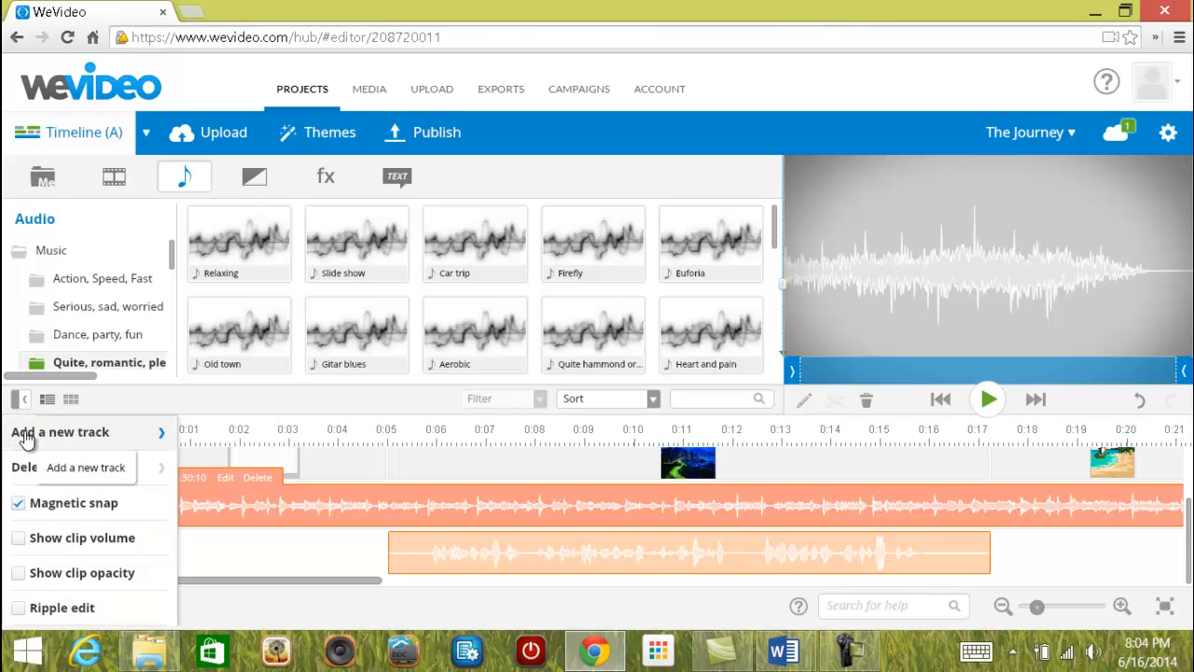
pyautogui.click(79, 434)
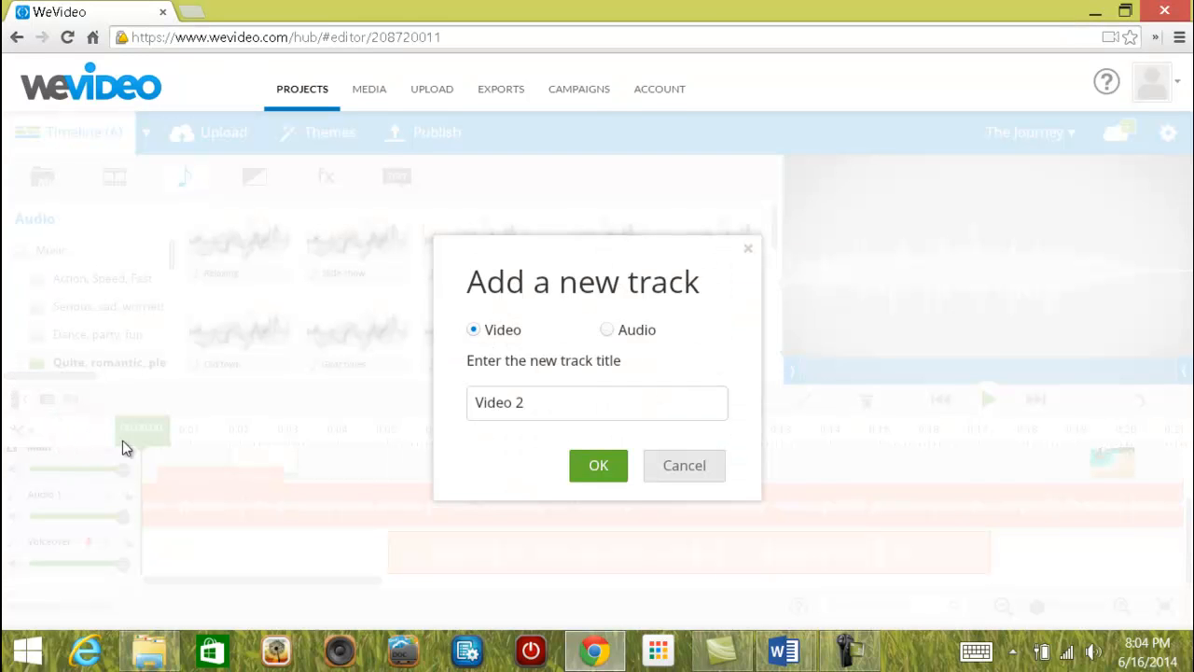
pyautogui.click(607, 331)
pyautogui.click(597, 466)
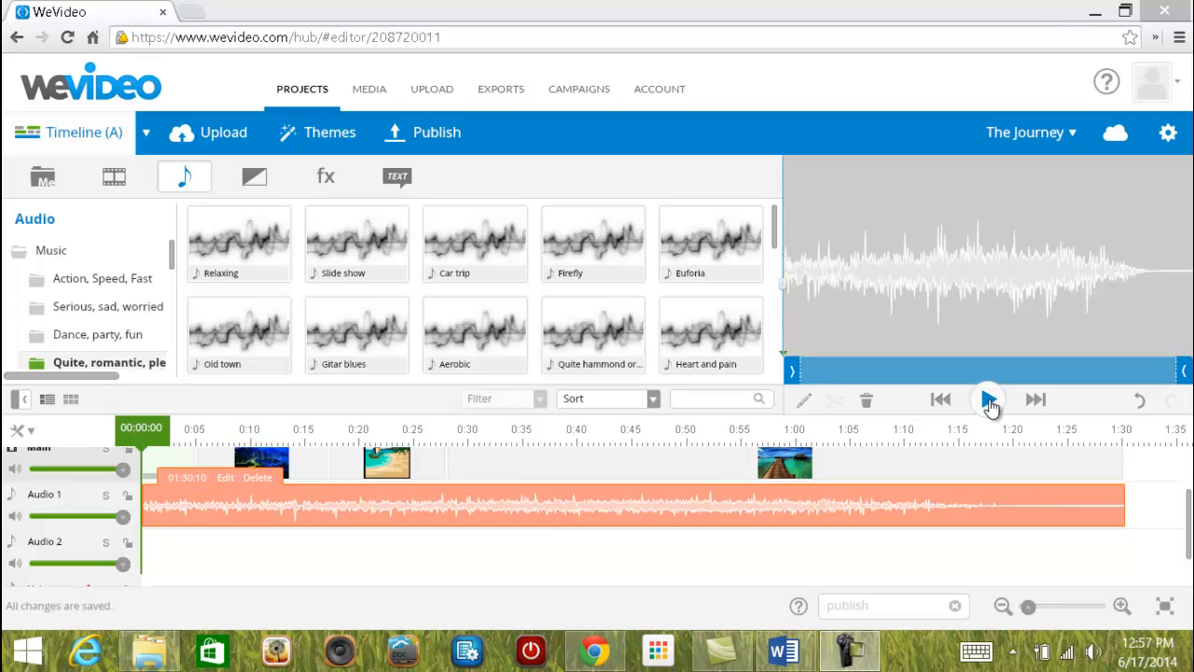
pyautogui.click(119, 519)
pyautogui.moveTo(120, 519)
pyautogui.mouseDown()
pyautogui.moveTo(42, 518)
pyautogui.moveTo(122, 518)
pyautogui.mouseUp()
pyautogui.moveTo(123, 563)
pyautogui.mouseDown()
pyautogui.moveTo(36, 563)
pyautogui.moveTo(130, 567)
pyautogui.mouseUp()
pyautogui.moveTo(122, 469)
pyautogui.mouseDown()
pyautogui.moveTo(41, 469)
pyautogui.moveTo(126, 470)
pyautogui.moveTo(136, 482)
pyautogui.mouseUp()
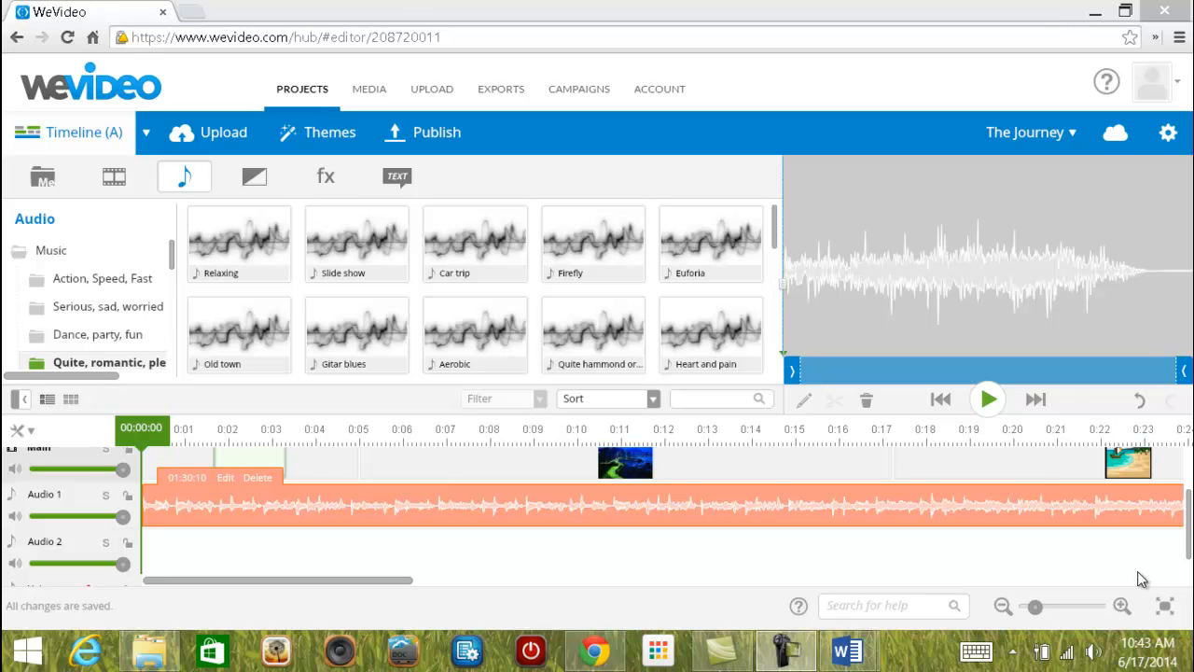
# Open the WaterWalkway clip in the clip editor and show its fx effects list.
pyautogui.moveTo(1184, 534); pyautogui.dragTo(1186, 484)
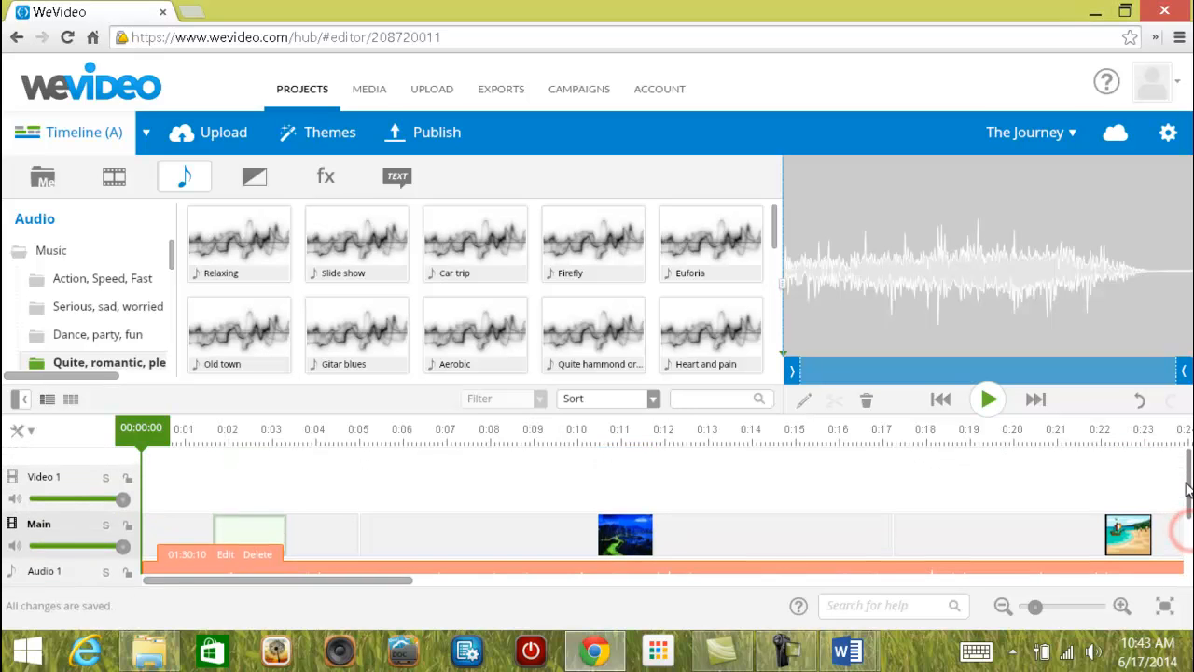
pyautogui.moveTo(376, 579); pyautogui.dragTo(918, 596)
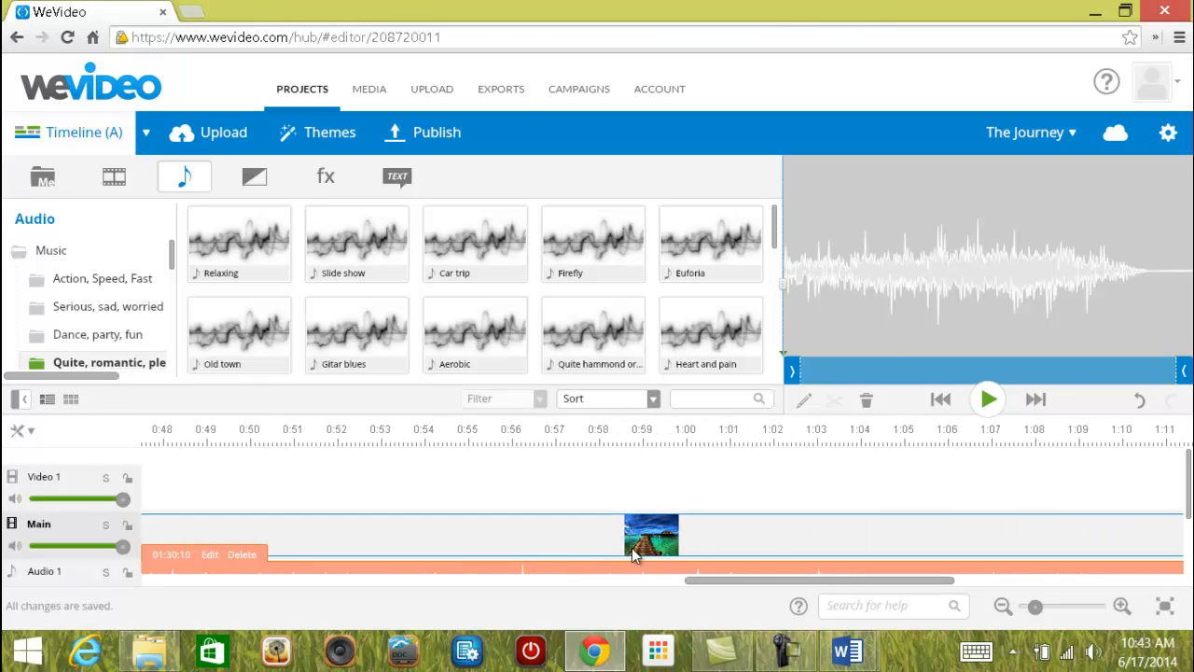
pyautogui.click(557, 534)
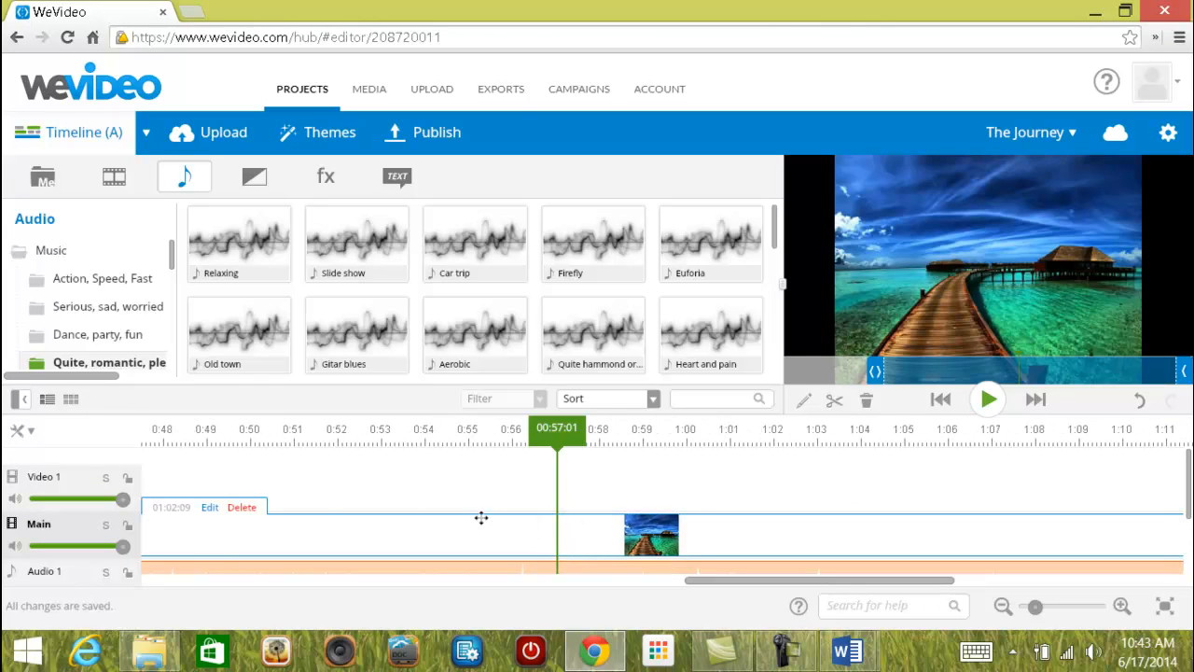
pyautogui.click(209, 509)
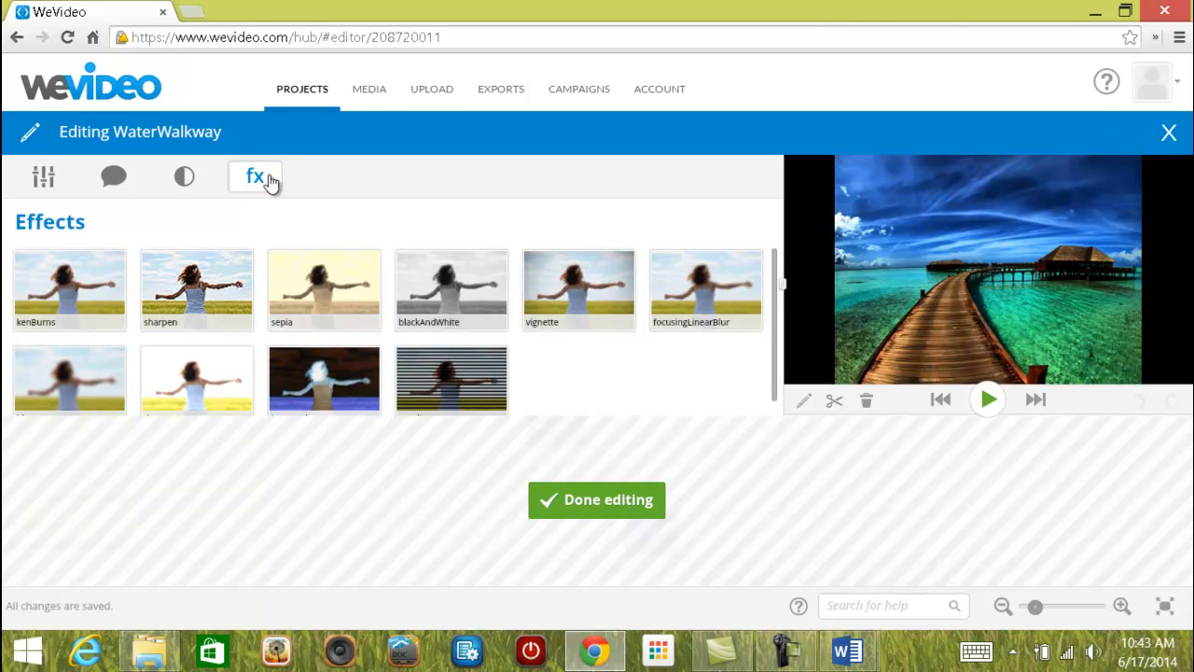
pyautogui.click(44, 182)
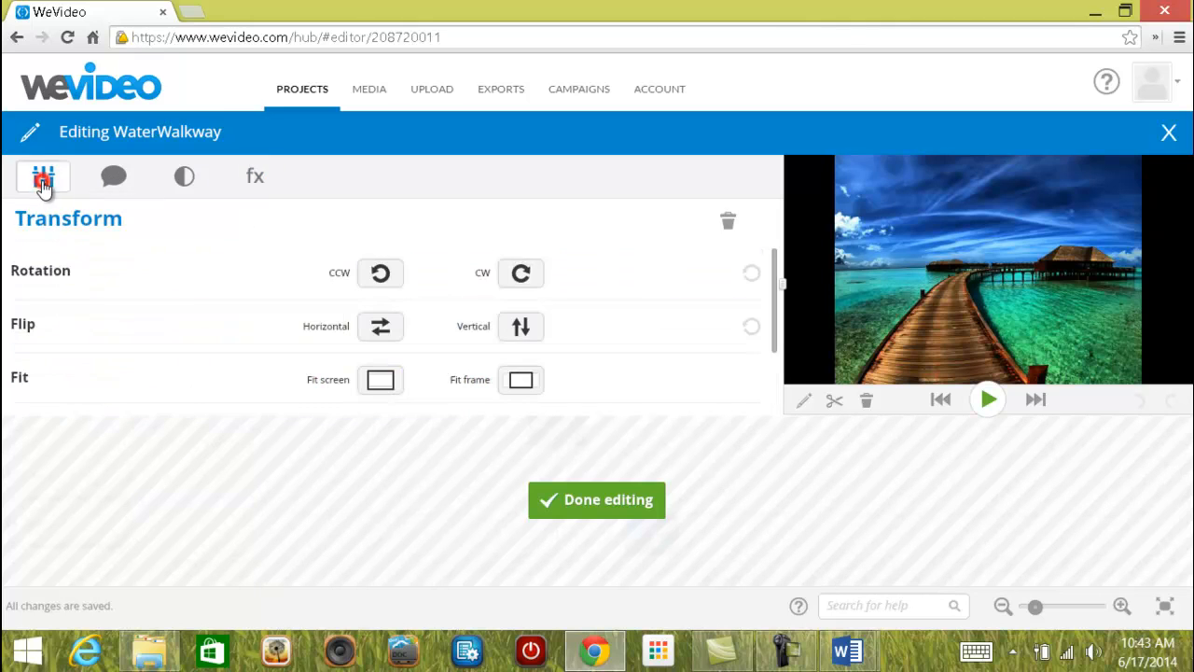
pyautogui.click(255, 181)
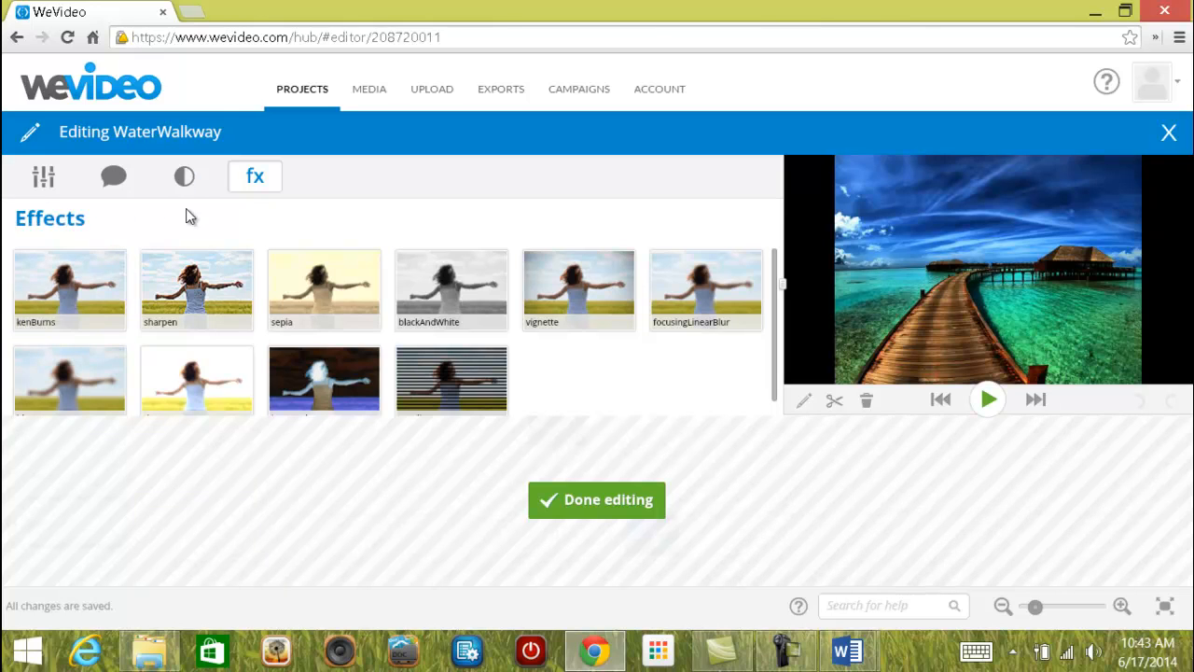
# Apply kenBurns to the WaterWalkway clip and dismiss the tip over the preview.
pyautogui.click(91, 284)
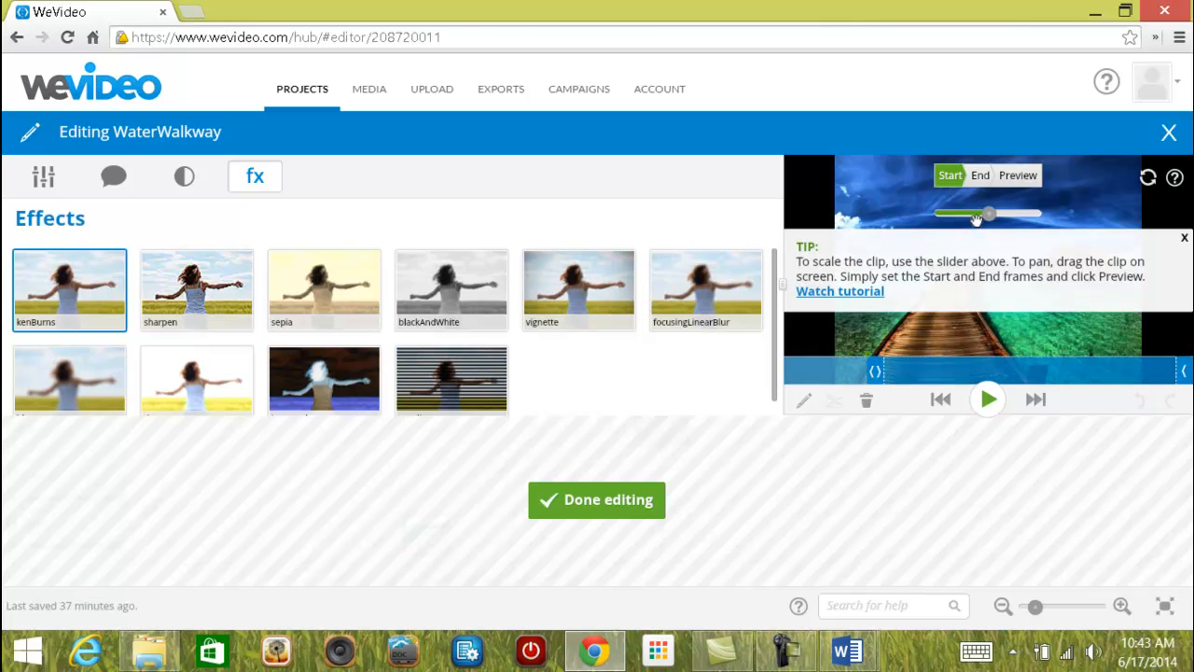
pyautogui.click(1184, 238)
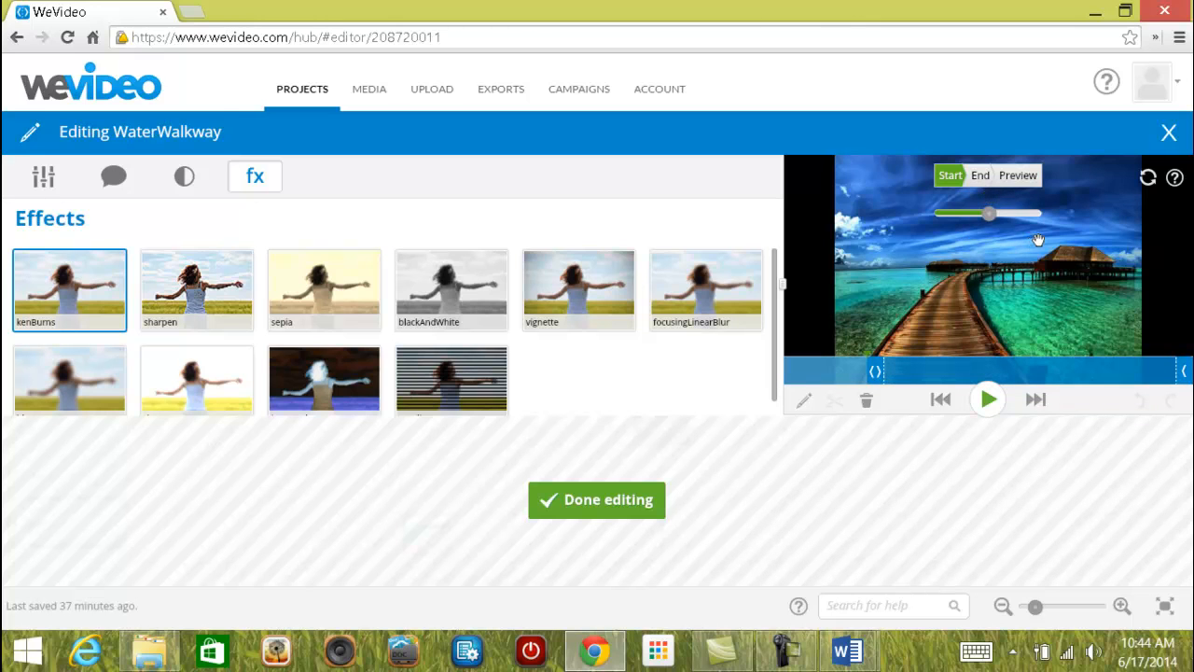
# Set the Ken Burns end frame to about 4.32× zoom, centred on the hut over the water.
pyautogui.click(979, 177)
pyautogui.moveTo(987, 213); pyautogui.dragTo(1003, 214)
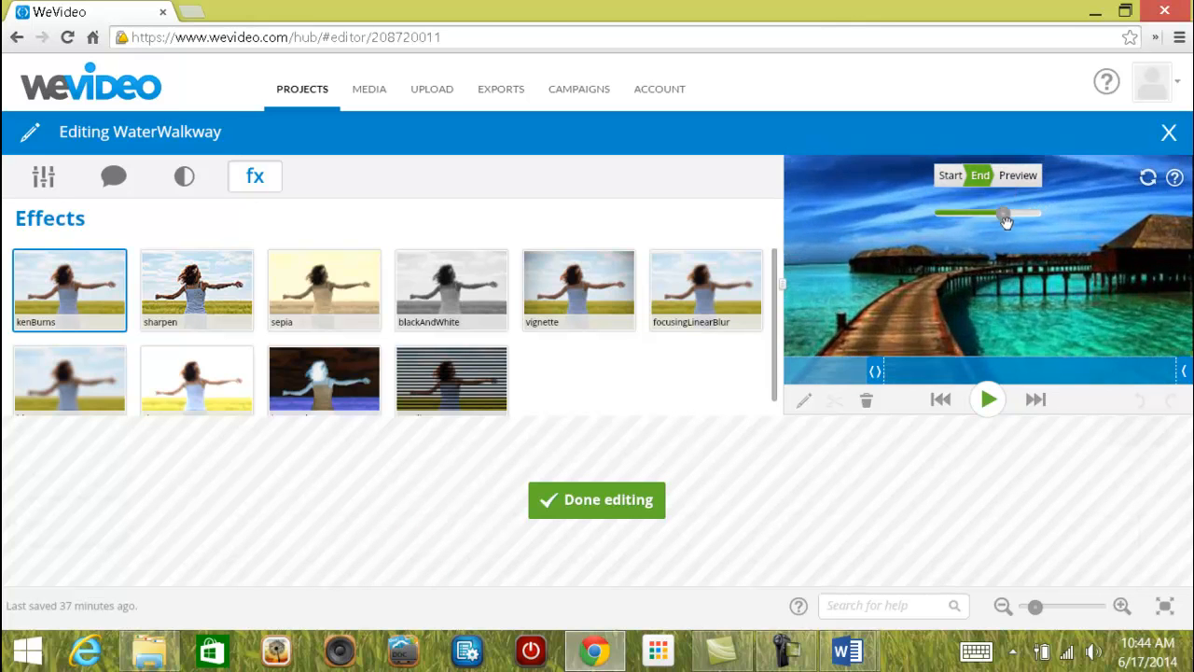
pyautogui.moveTo(1082, 286); pyautogui.dragTo(947, 303)
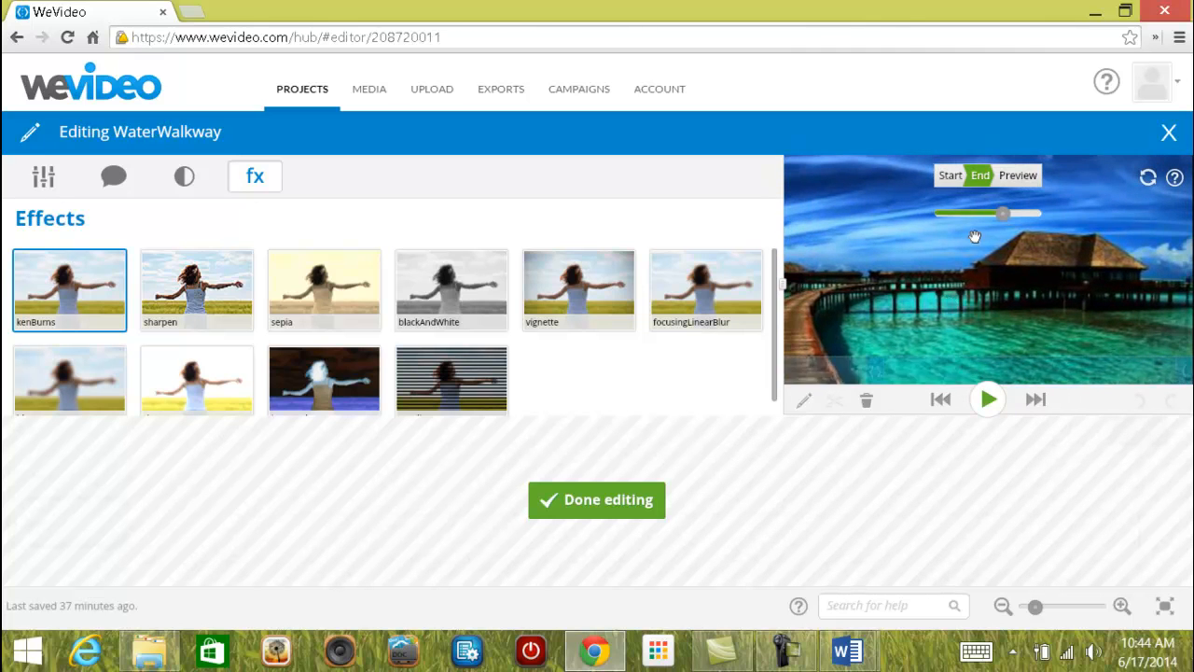
pyautogui.moveTo(1004, 214); pyautogui.dragTo(1010, 214)
pyautogui.moveTo(1049, 290); pyautogui.dragTo(1029, 289)
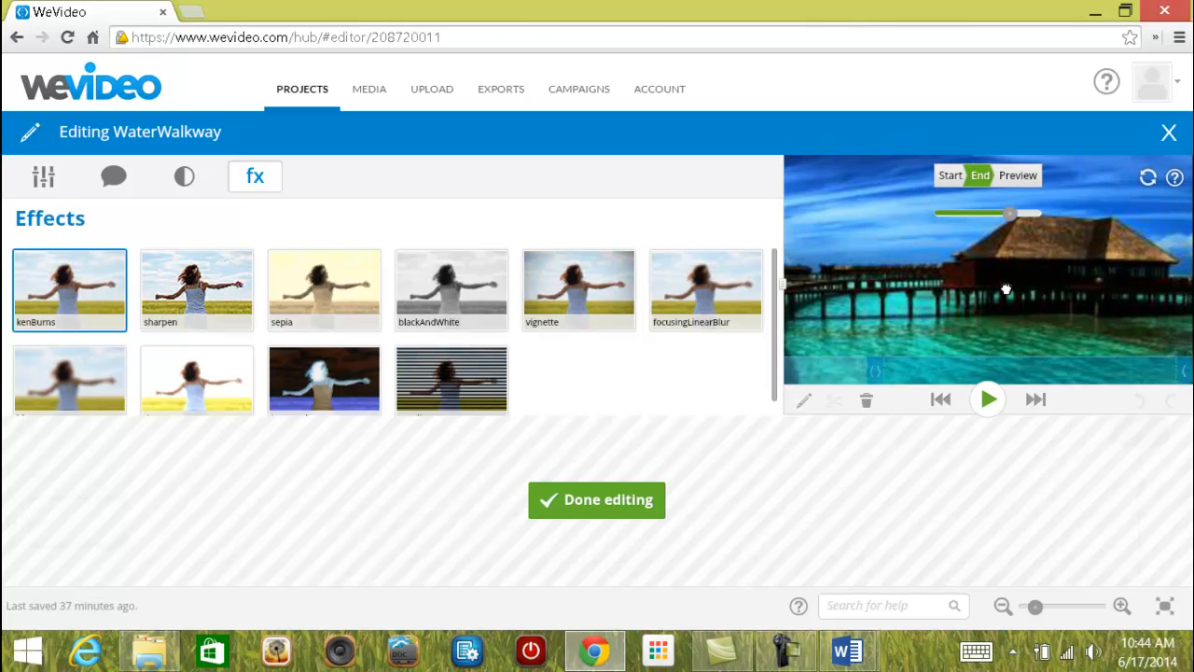
pyautogui.moveTo(1011, 214); pyautogui.dragTo(1017, 213)
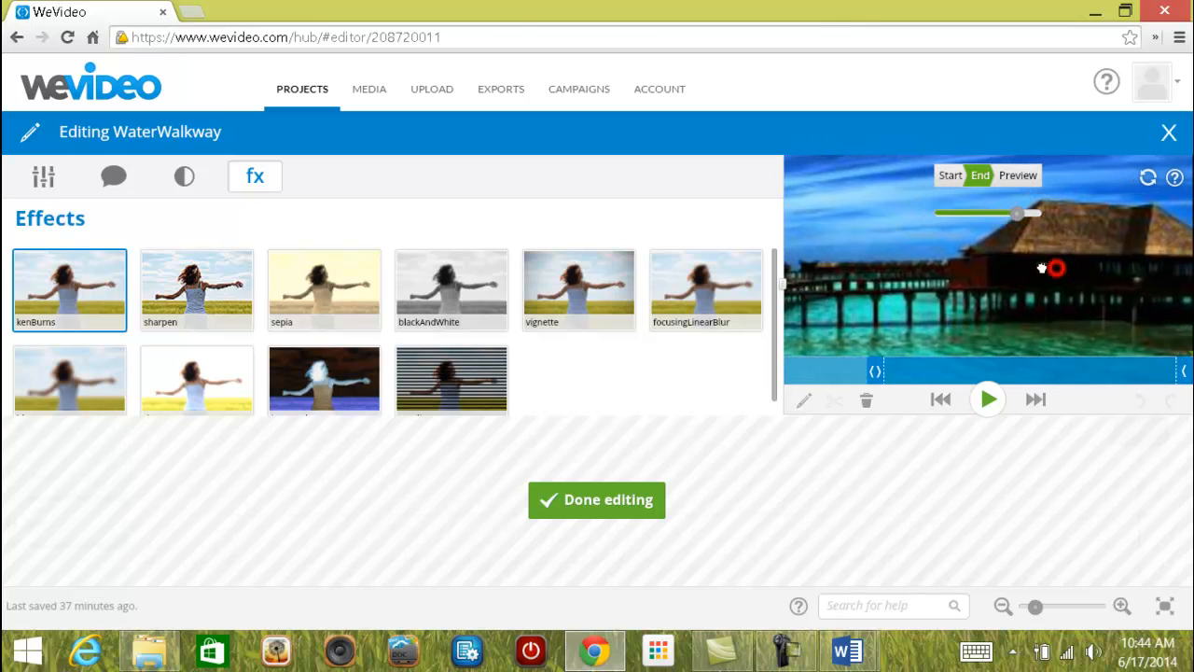
pyautogui.moveTo(1036, 266); pyautogui.dragTo(951, 271)
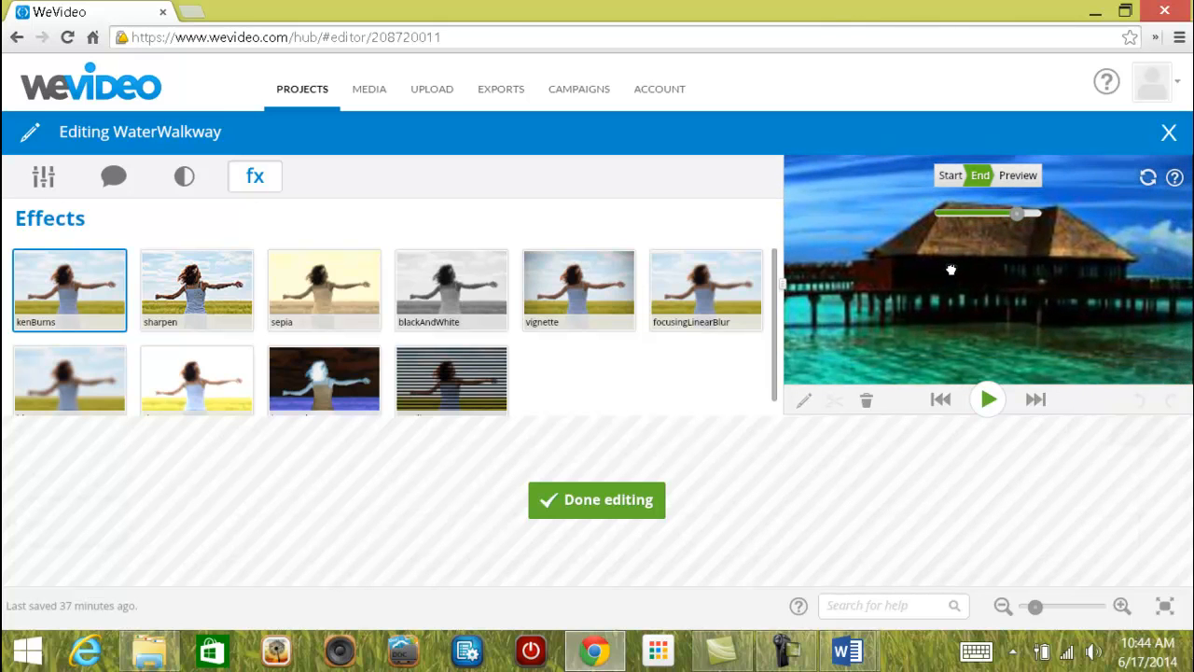
pyautogui.moveTo(1016, 214)
pyautogui.moveTo(1017, 214); pyautogui.dragTo(1026, 214)
pyautogui.moveTo(1060, 263); pyautogui.dragTo(945, 266)
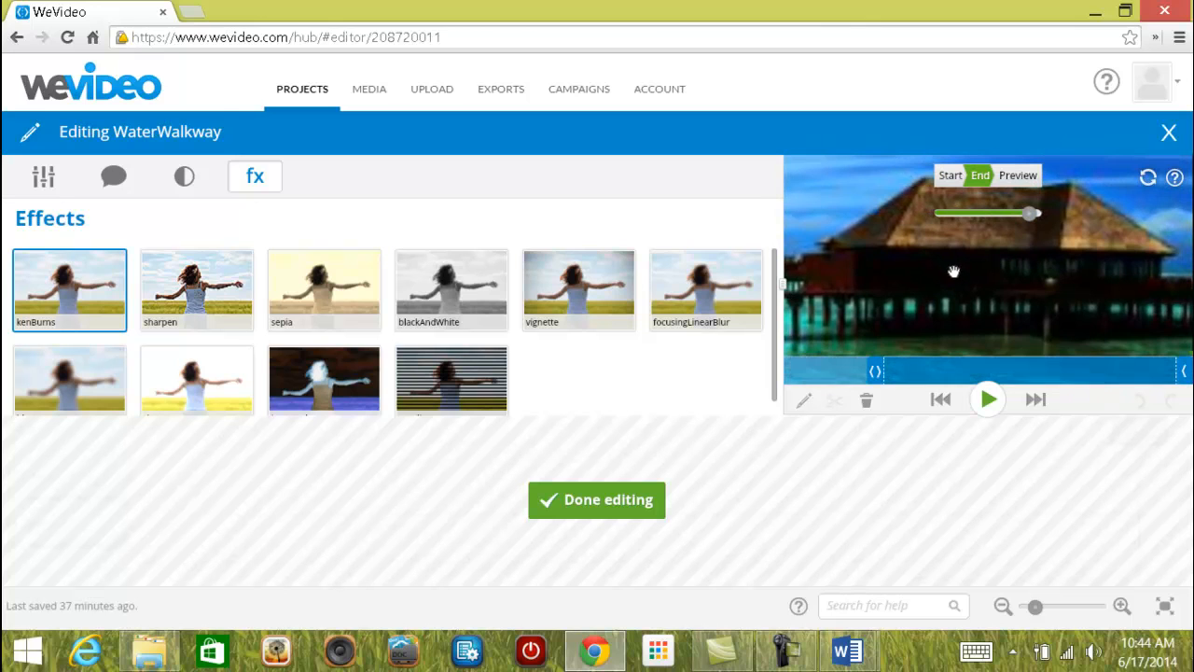
pyautogui.click(1016, 177)
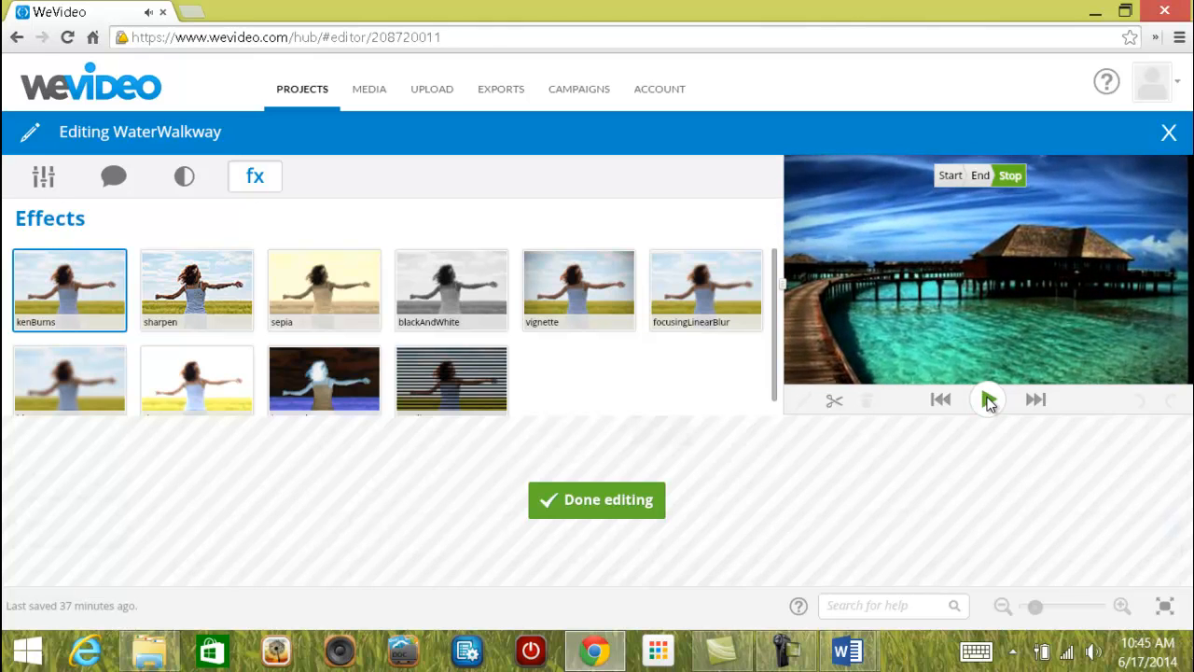
pyautogui.click(1023, 177)
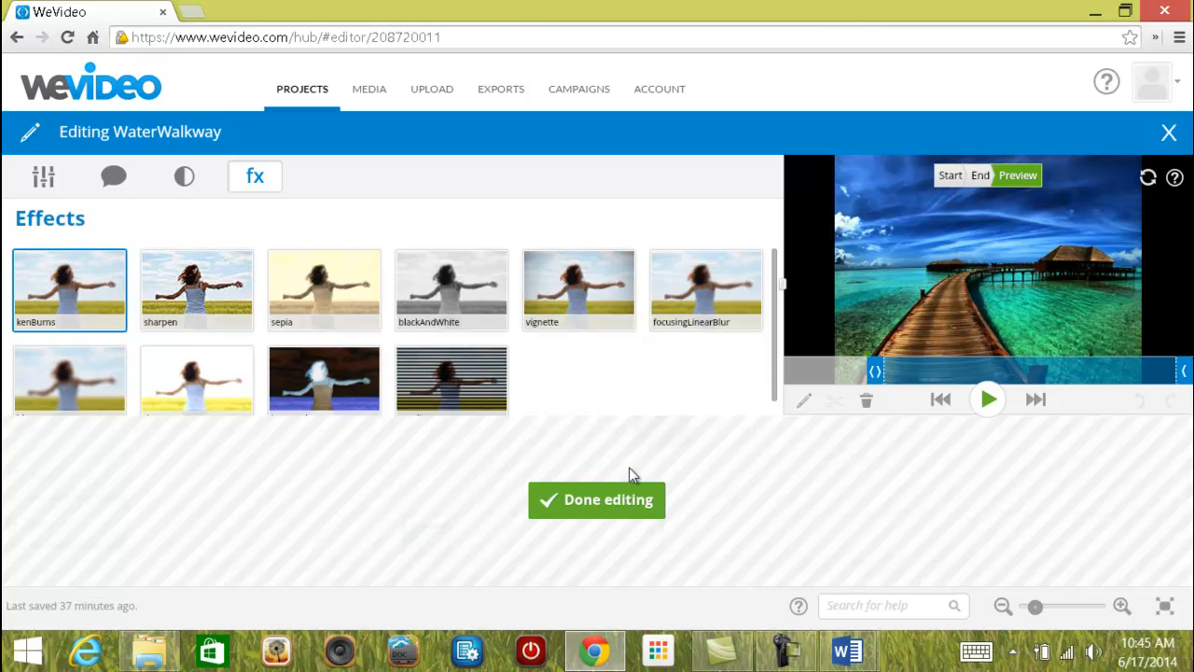
# Close the WaterWalkway clip editor with Done editing, saving changes to The Journey's timeline.
pyautogui.click(581, 502)
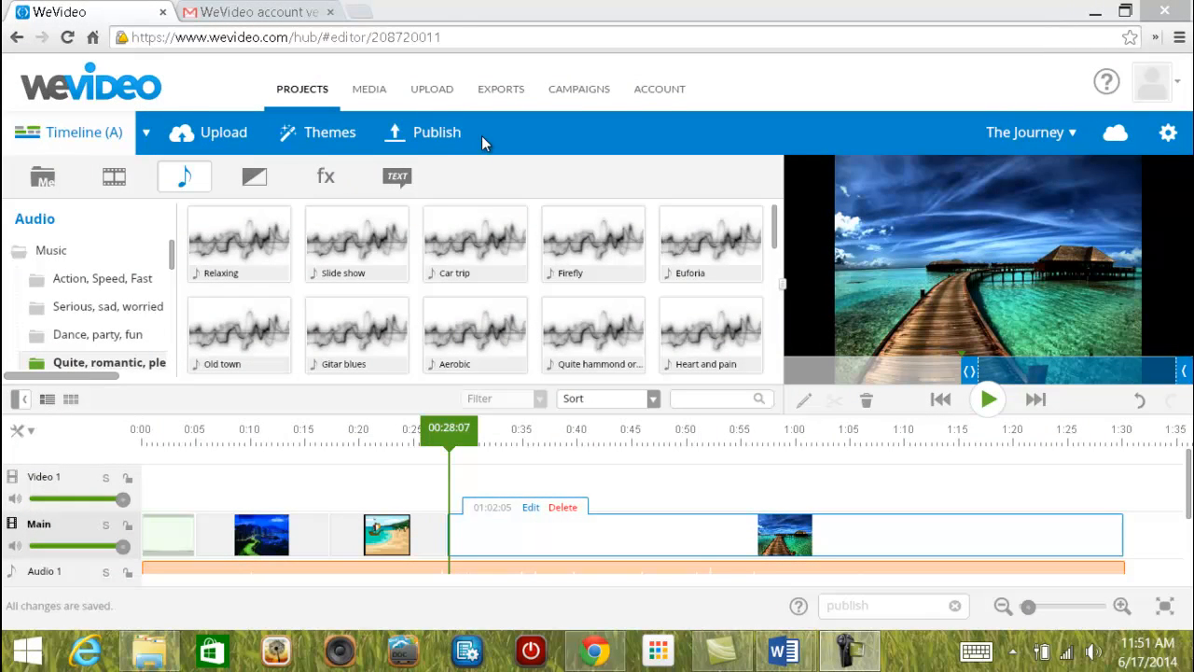
# Publish The Journey to WeVideo at the free 480p quality.
pyautogui.click(432, 132)
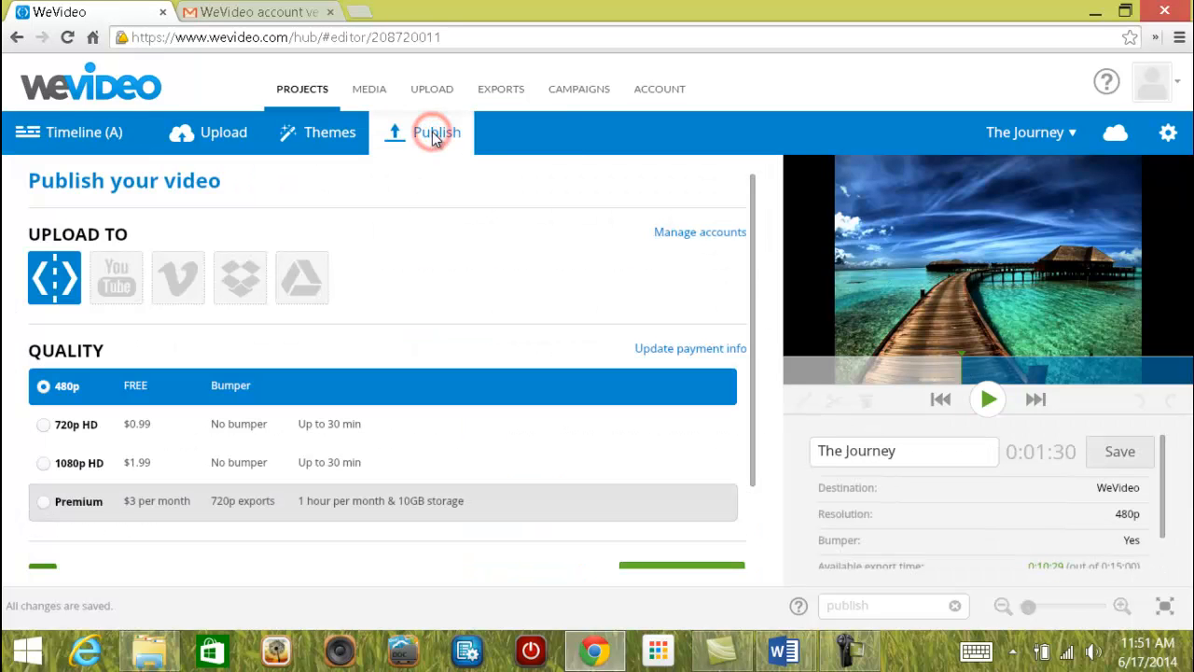
pyautogui.moveTo(752, 253); pyautogui.dragTo(754, 423)
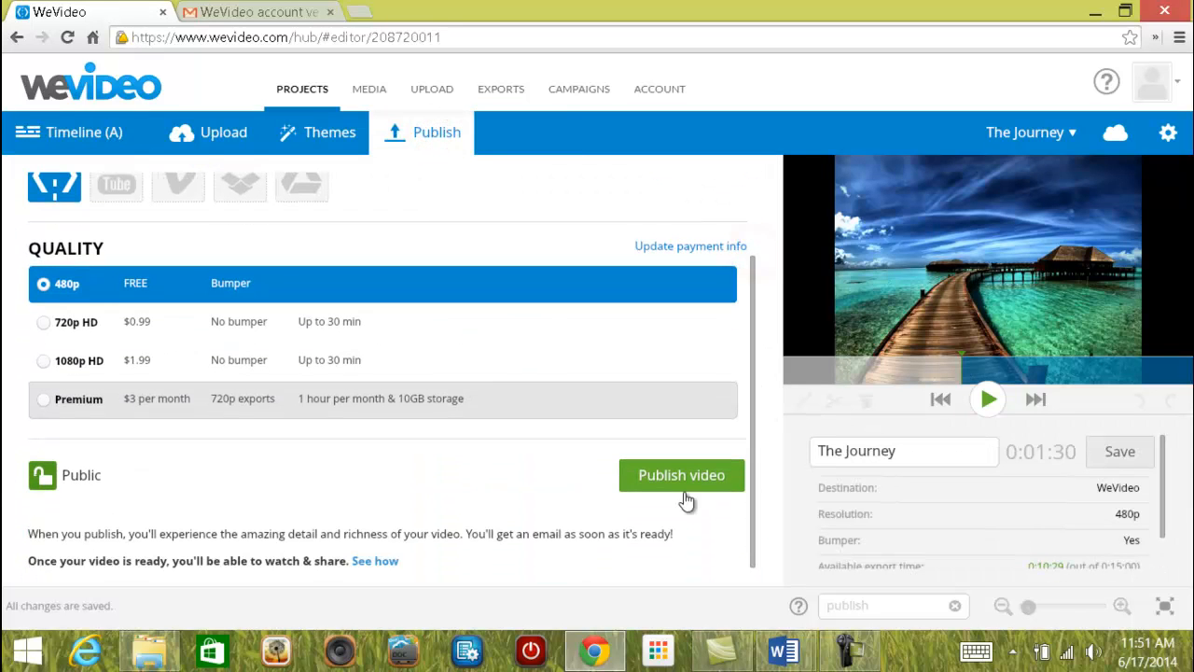
pyautogui.click(682, 475)
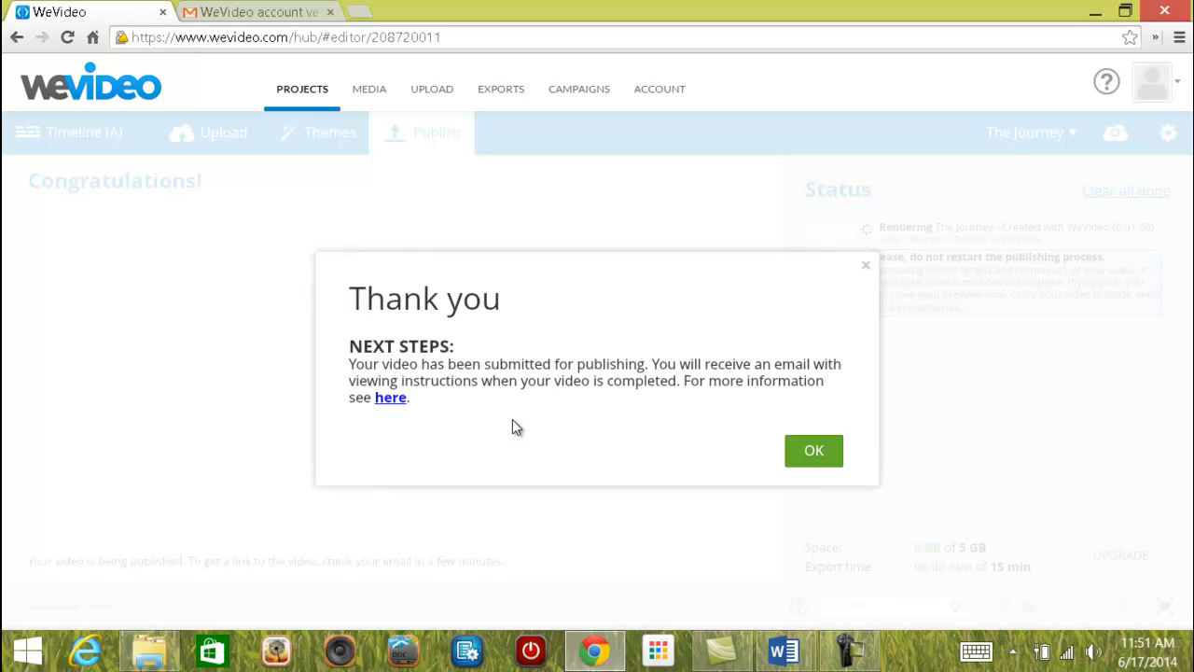
# Dismiss the Thank you publishing confirmation with OK.
pyautogui.click(815, 456)
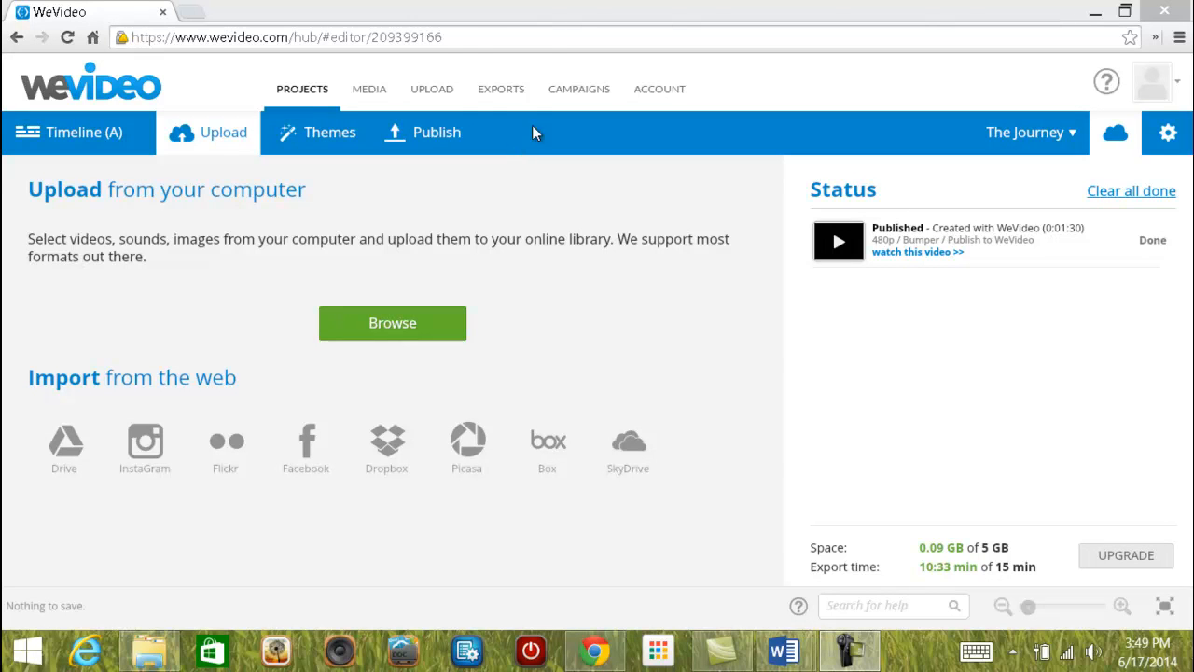
# Open the EXPORTS page showing The Journey's 0:01:30 export.
pyautogui.click(484, 91)
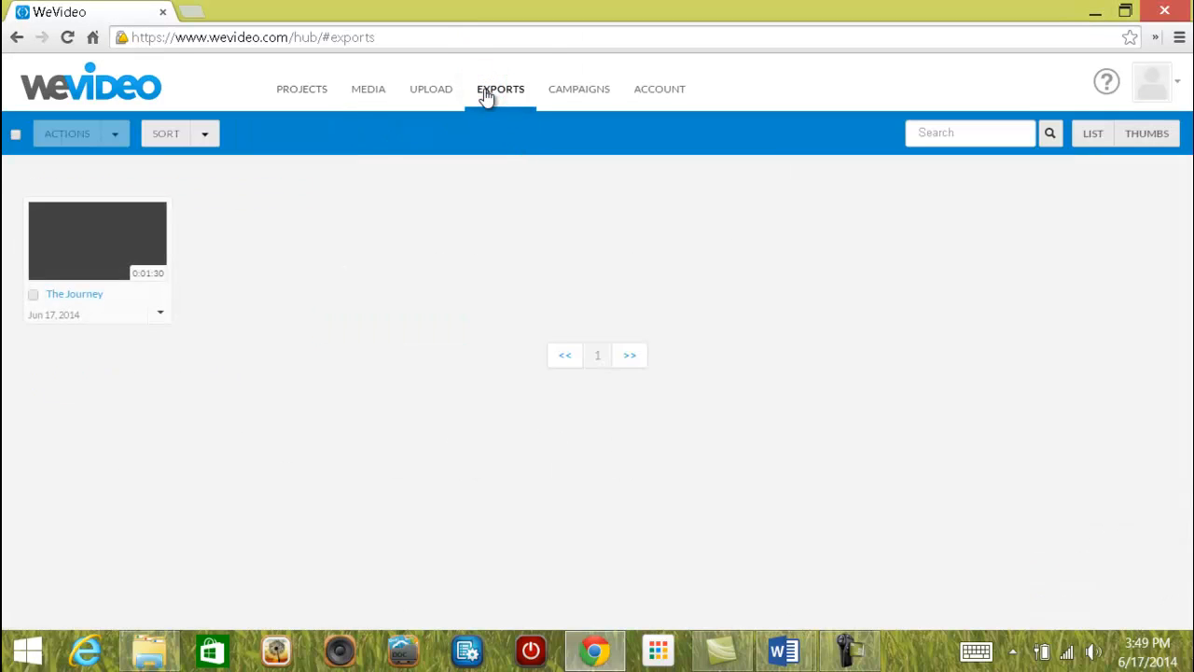
# Open The Journey's media page and its Share video dialog.
pyautogui.click(105, 263)
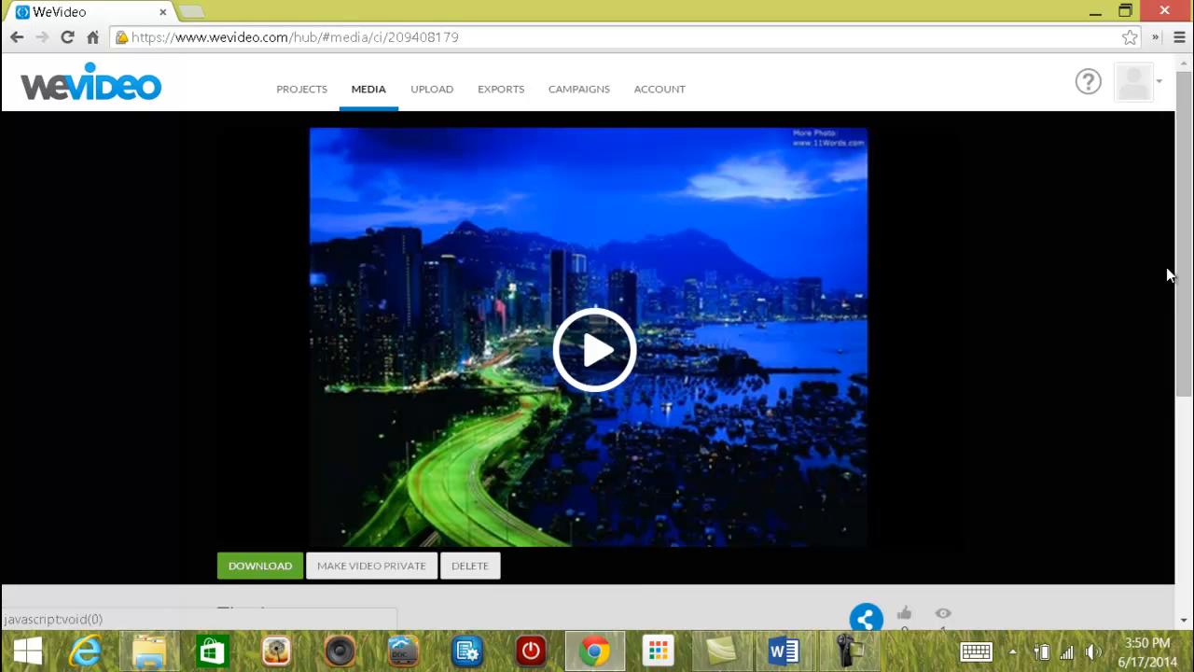
pyautogui.moveTo(1182, 182); pyautogui.dragTo(1185, 252)
pyautogui.moveTo(1191, 352); pyautogui.dragTo(1189, 385)
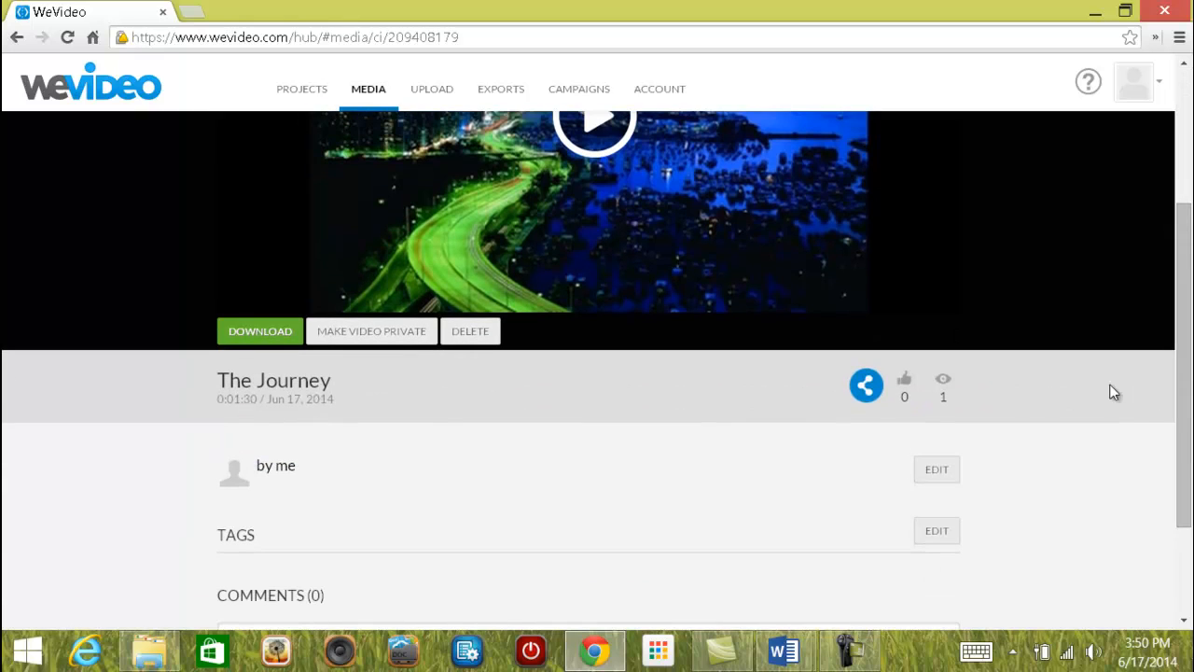
pyautogui.click(867, 385)
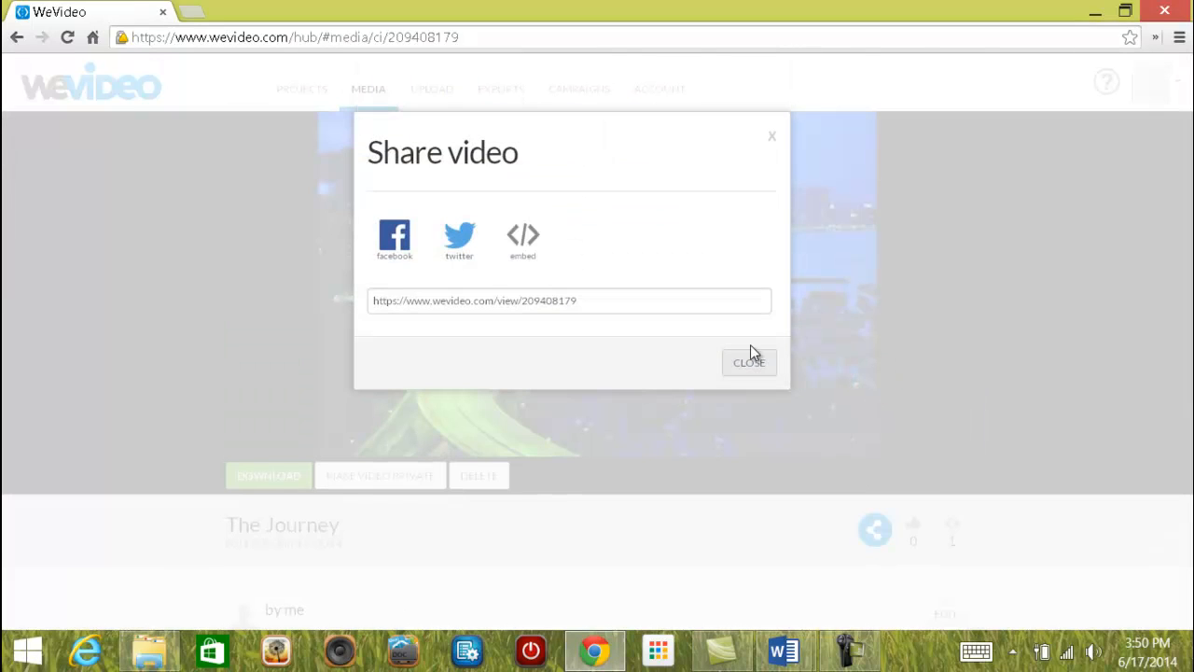
# Copy The Journey's video link from the share dialog.
pyautogui.moveTo(607, 300); pyautogui.dragTo(358, 298)
pyautogui.hotkey('ctrl', 'c')
pyautogui.rightClick(420, 306)
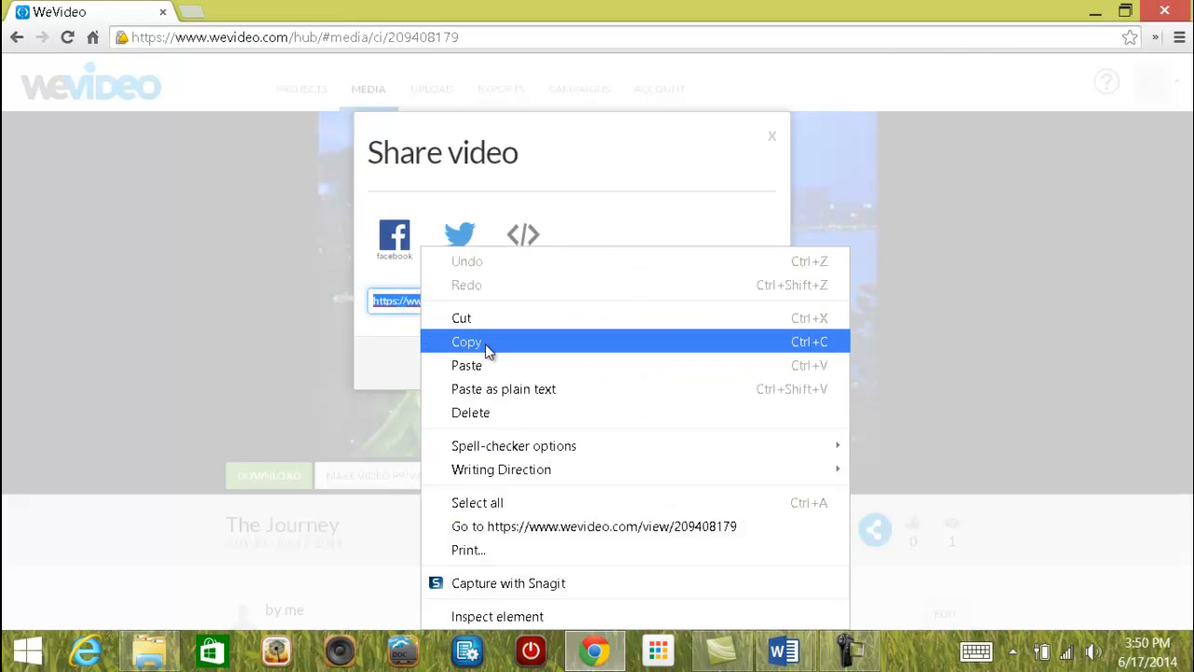
pyautogui.click(484, 347)
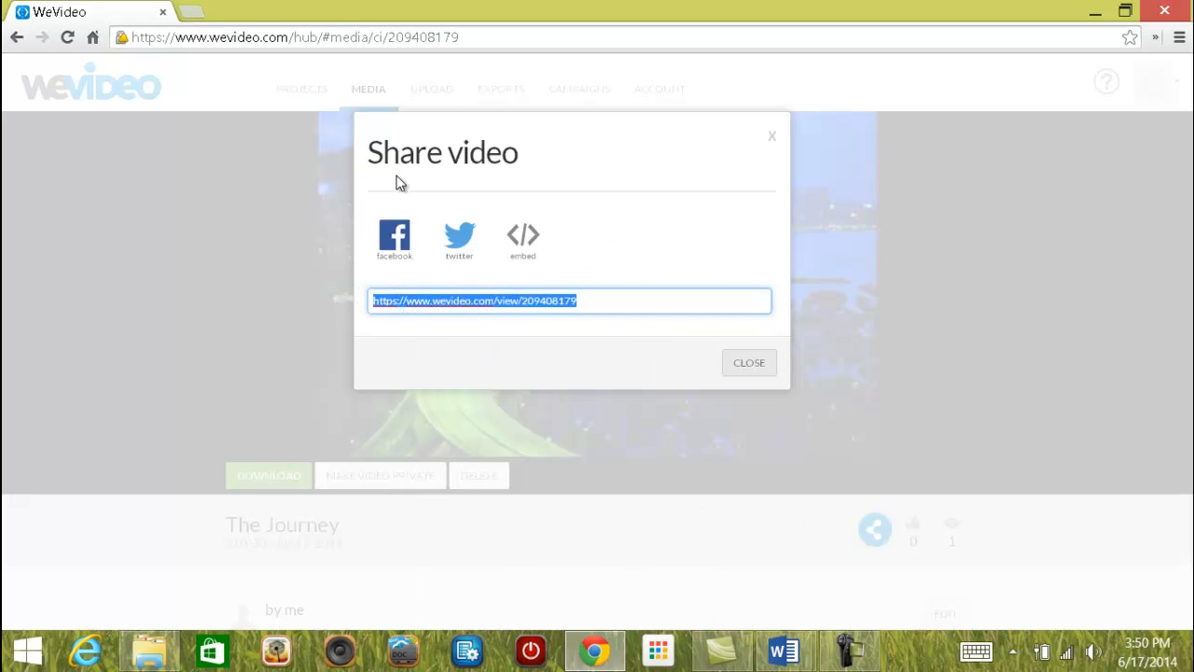
# Open the class website in a new tab and go to its Kidblog login page.
pyautogui.click(191, 13)
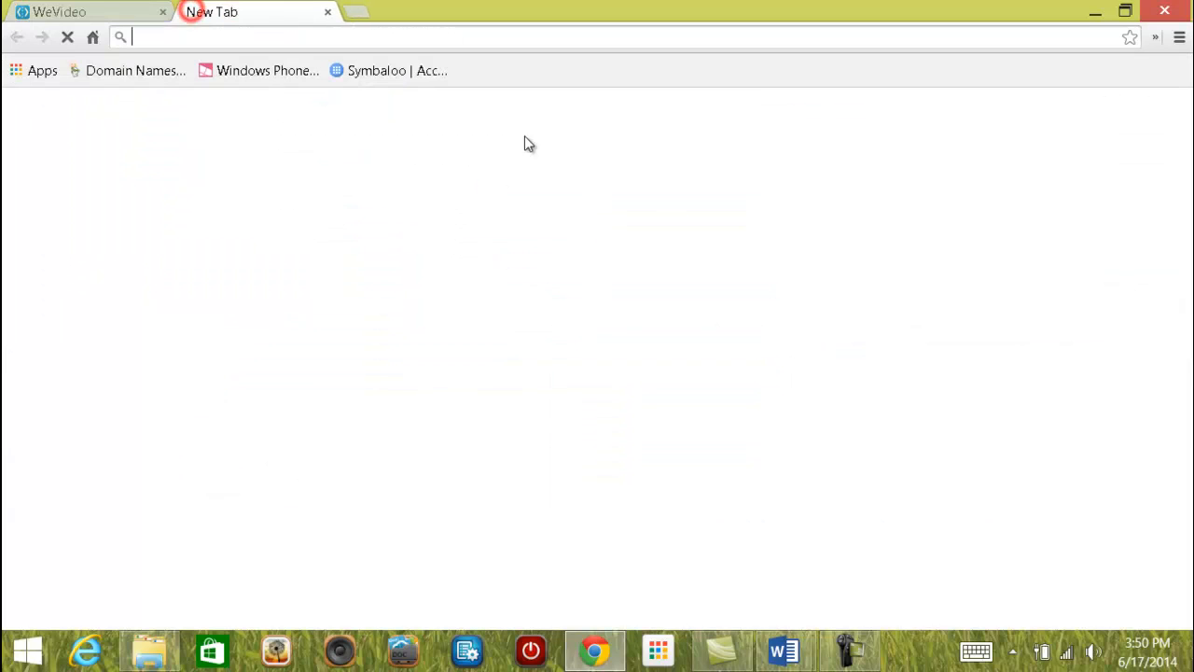
pyautogui.click(783, 438)
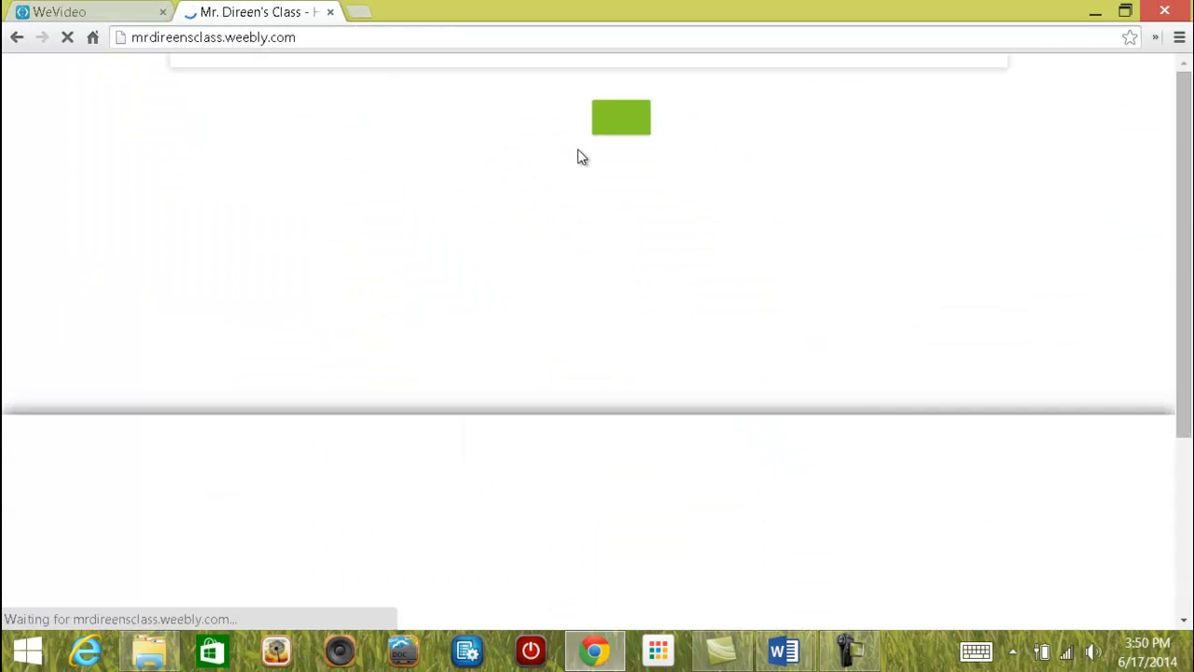
pyautogui.click(663, 119)
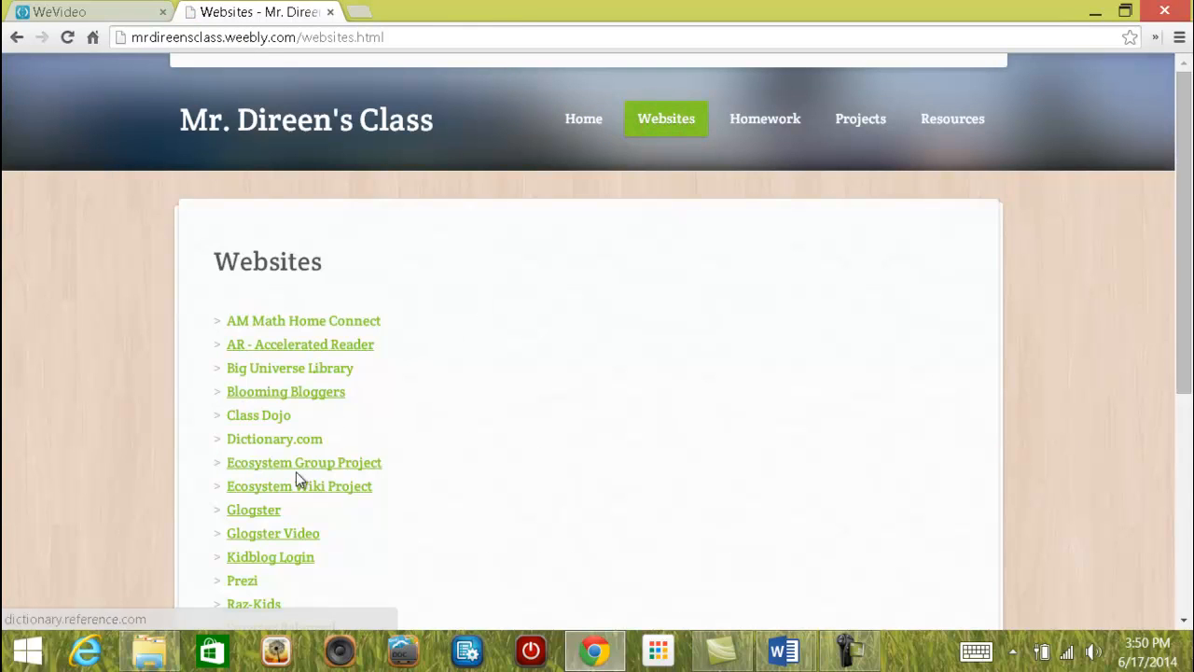
pyautogui.click(267, 557)
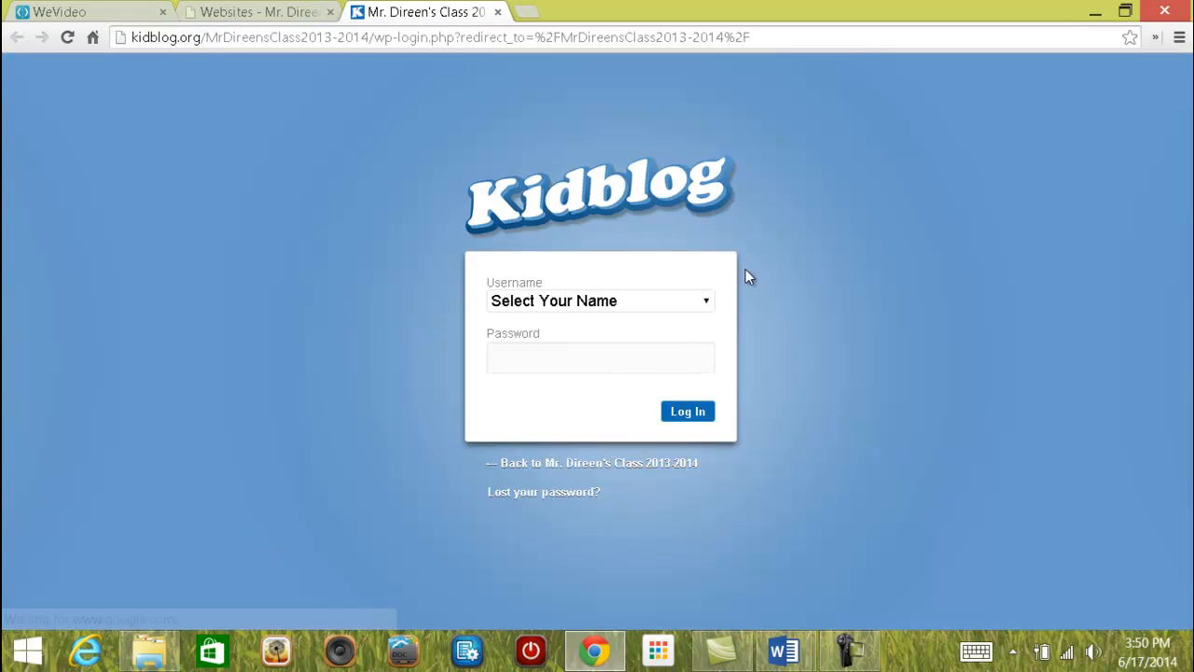
# Sign in to Kidblog with the student username and its password.
pyautogui.click(700, 302)
pyautogui.click(577, 374)
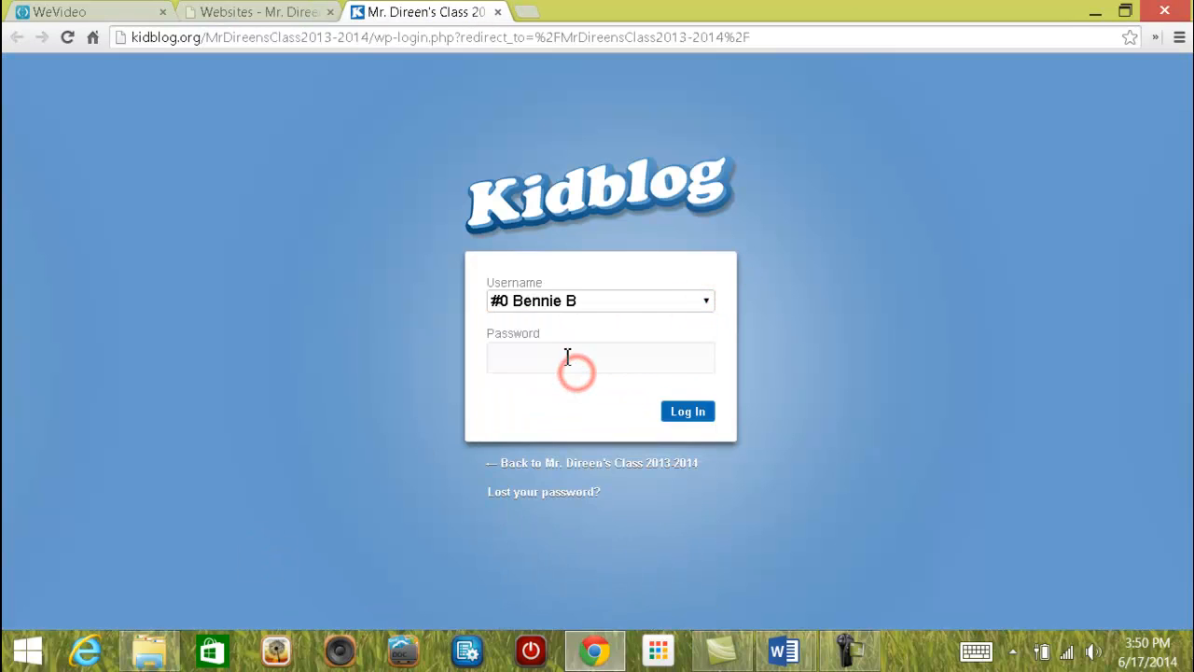
pyautogui.click(562, 360)
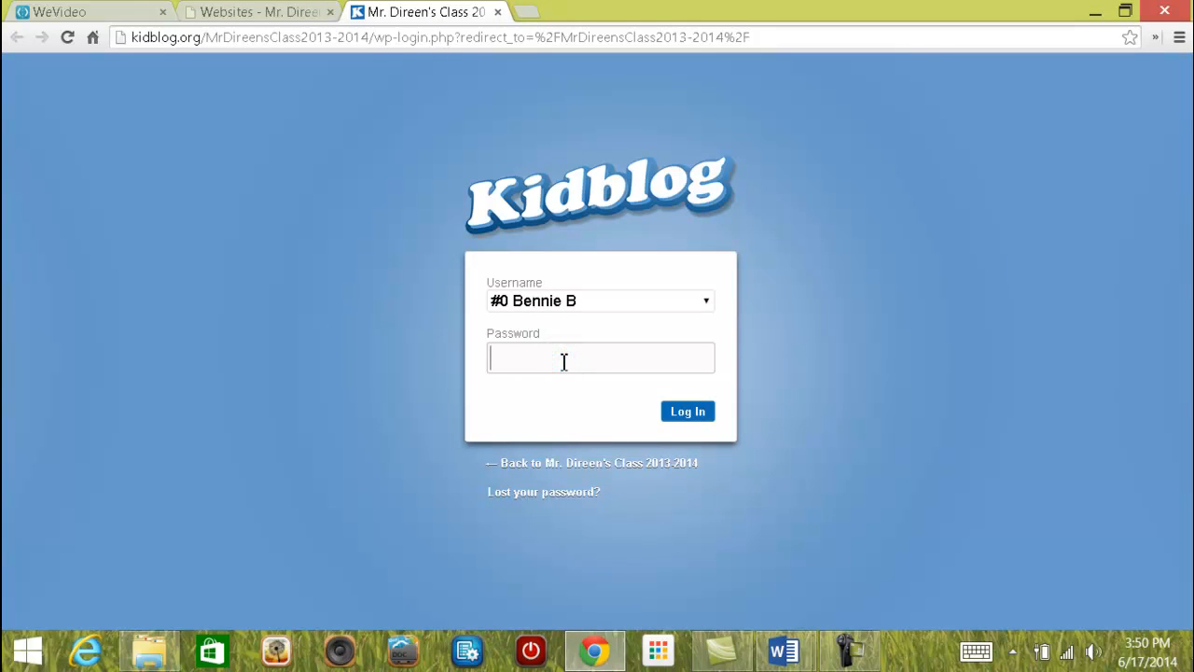
pyautogui.write('*****')
pyautogui.press('Return')
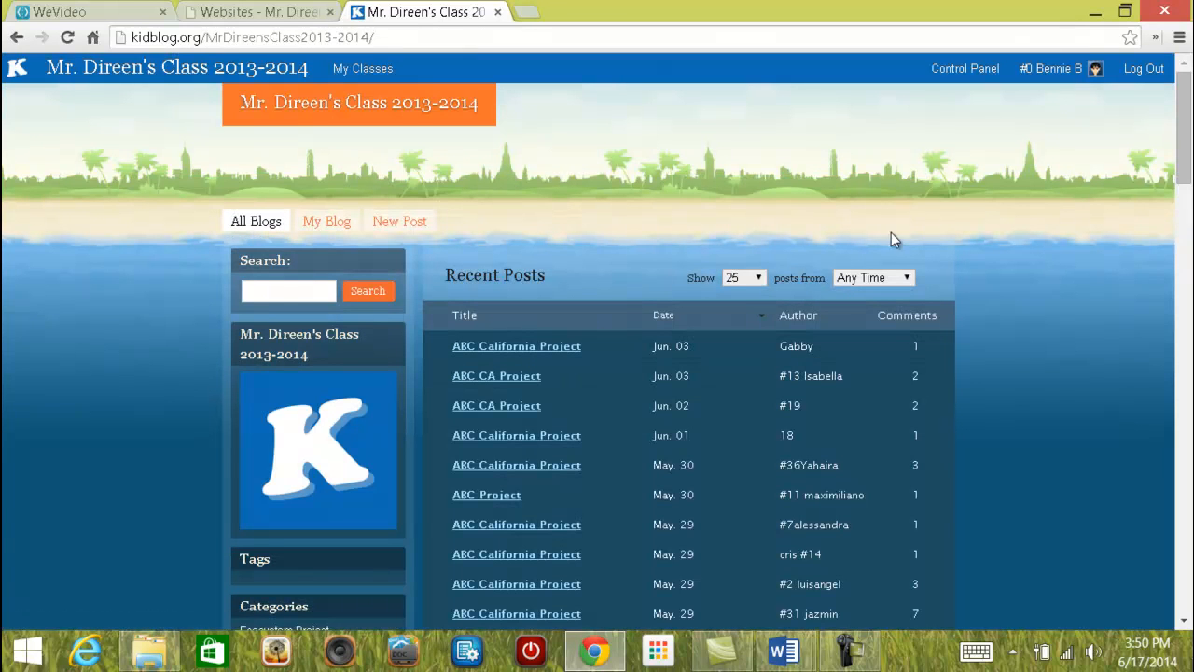
# Start a new post and title it 'The Journey'.
pyautogui.click(401, 222)
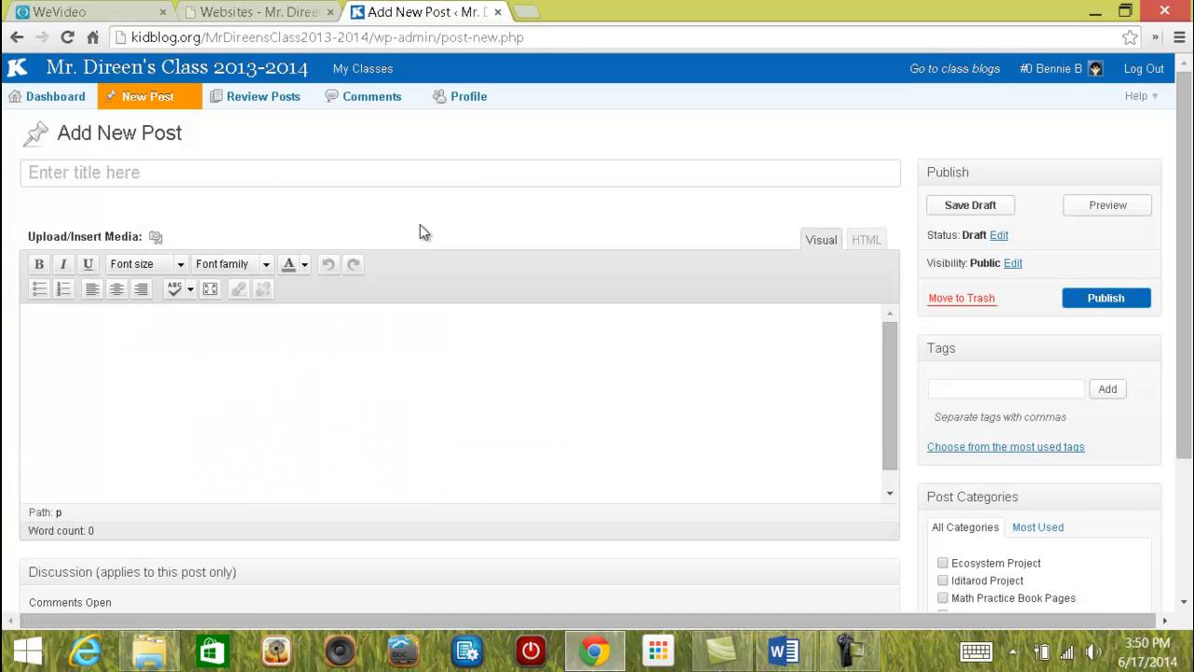
pyautogui.click(172, 173)
pyautogui.write('The Joure')
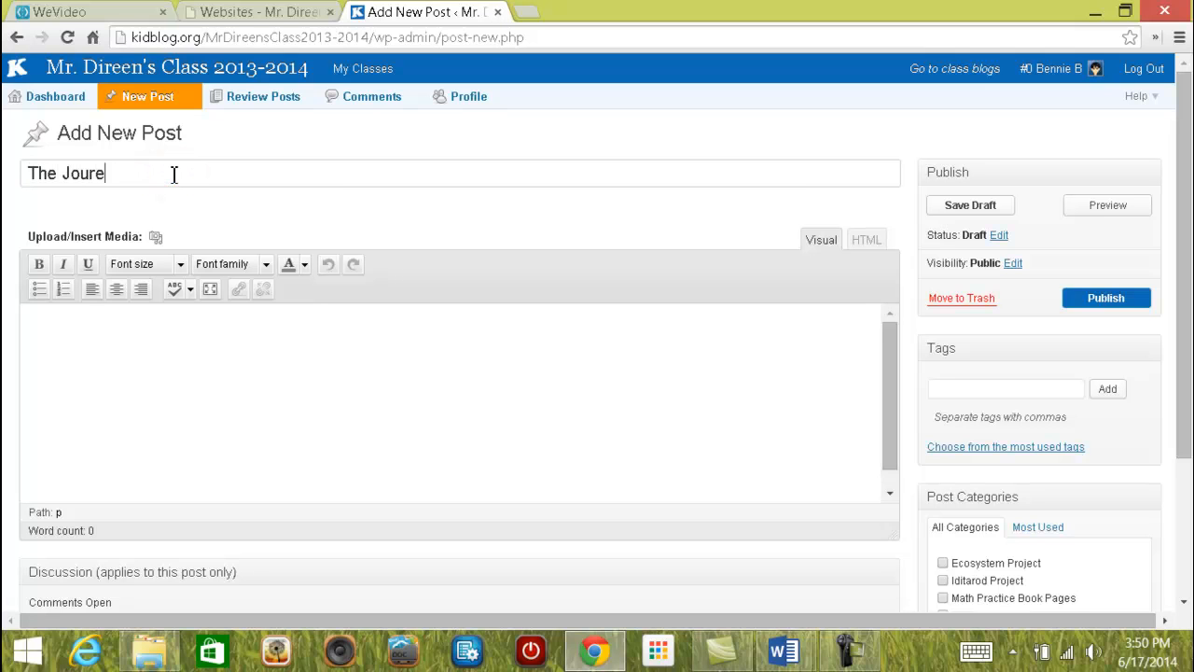
pyautogui.press('BackSpace')
pyautogui.write('ney')
# Write 'The Journey Video' in the post body and select it.
pyautogui.click(79, 330)
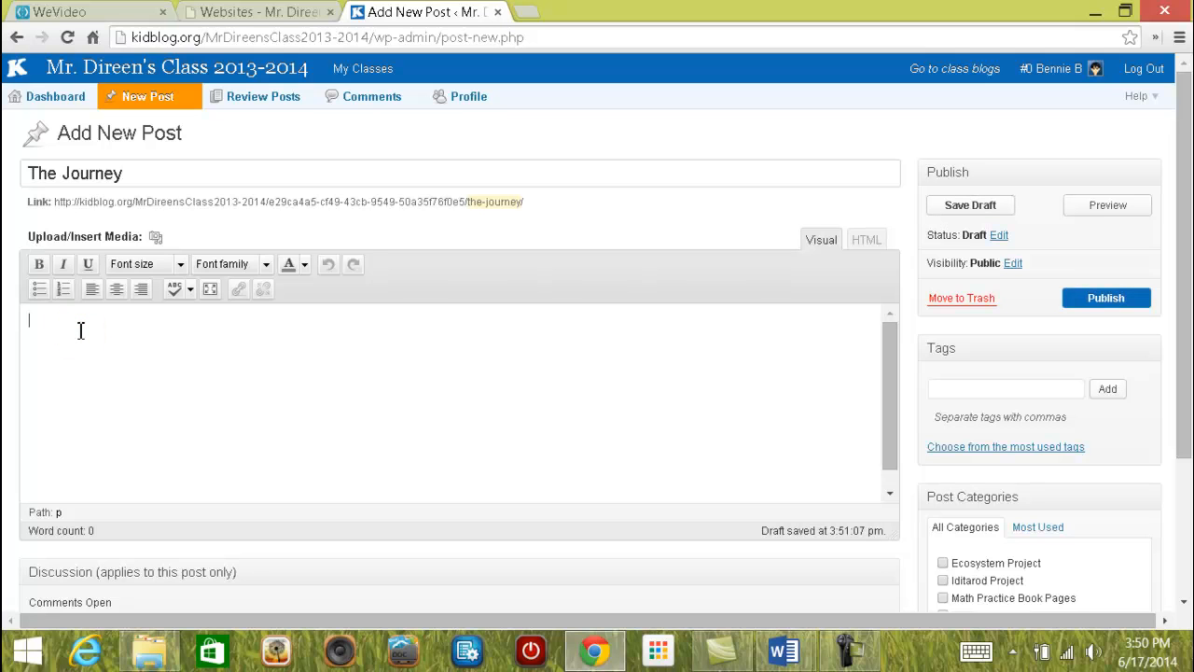
pyautogui.write('The Journey Video')
pyautogui.moveTo(148, 321); pyautogui.dragTo(28, 321)
# Link 'The Journey Video' to the pasted WeVideo URL, opening in a new tab, and centre it.
pyautogui.click(239, 290)
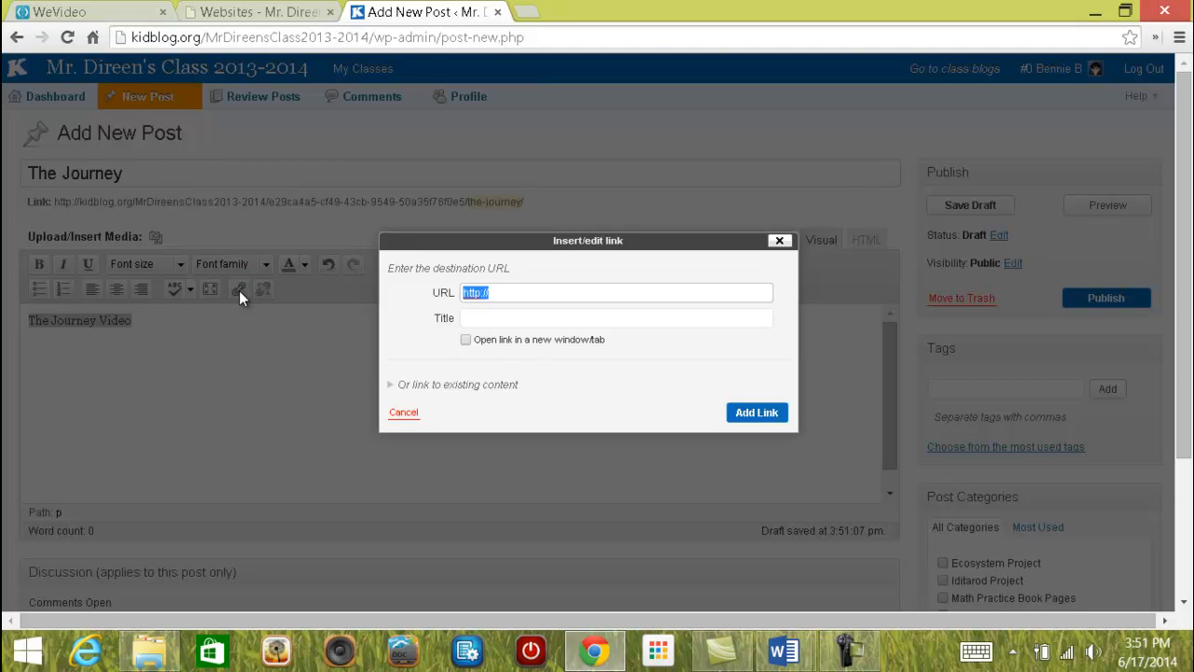
pyautogui.rightClick(469, 293)
pyautogui.click(516, 333)
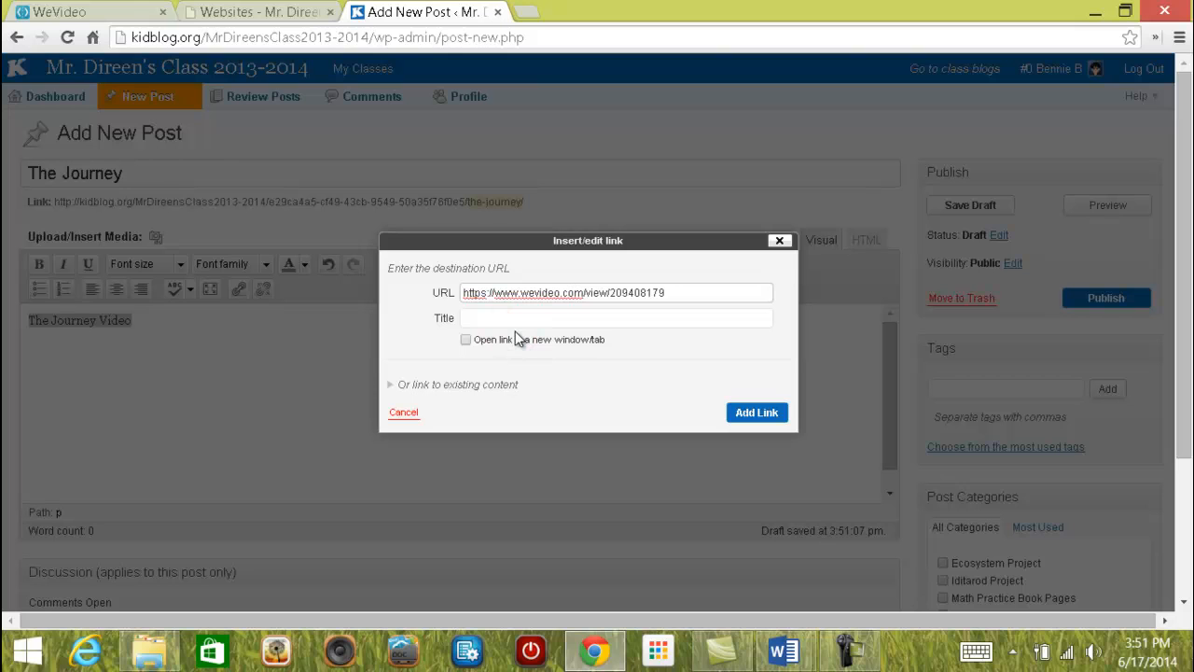
pyautogui.click(466, 341)
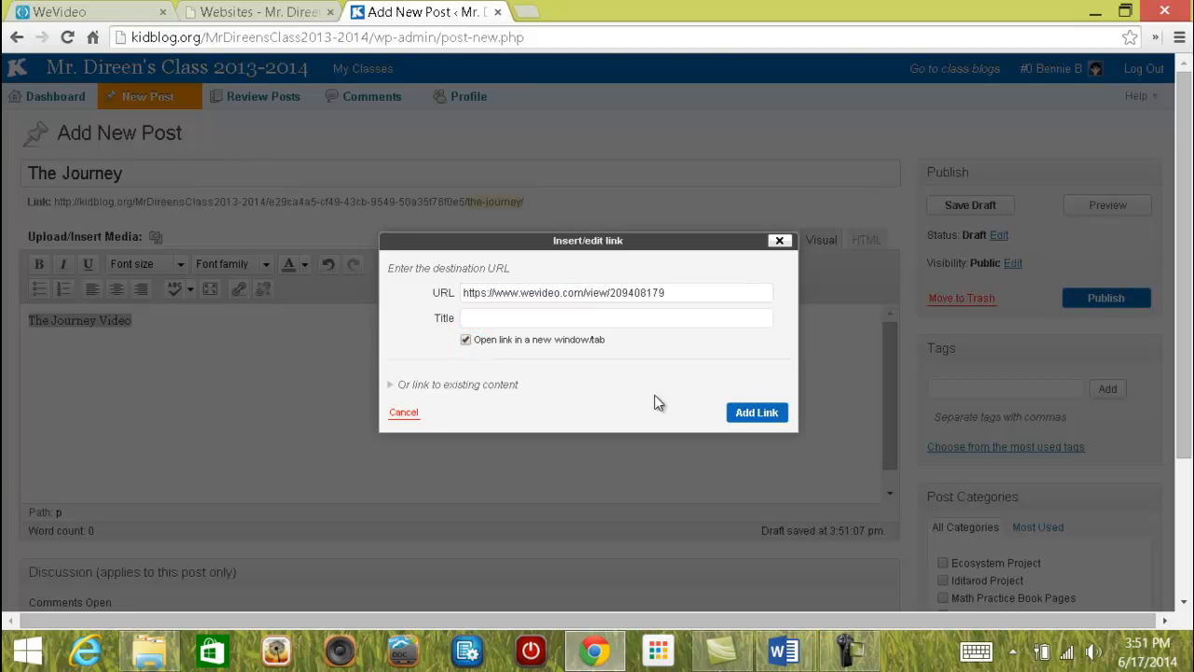
pyautogui.click(752, 415)
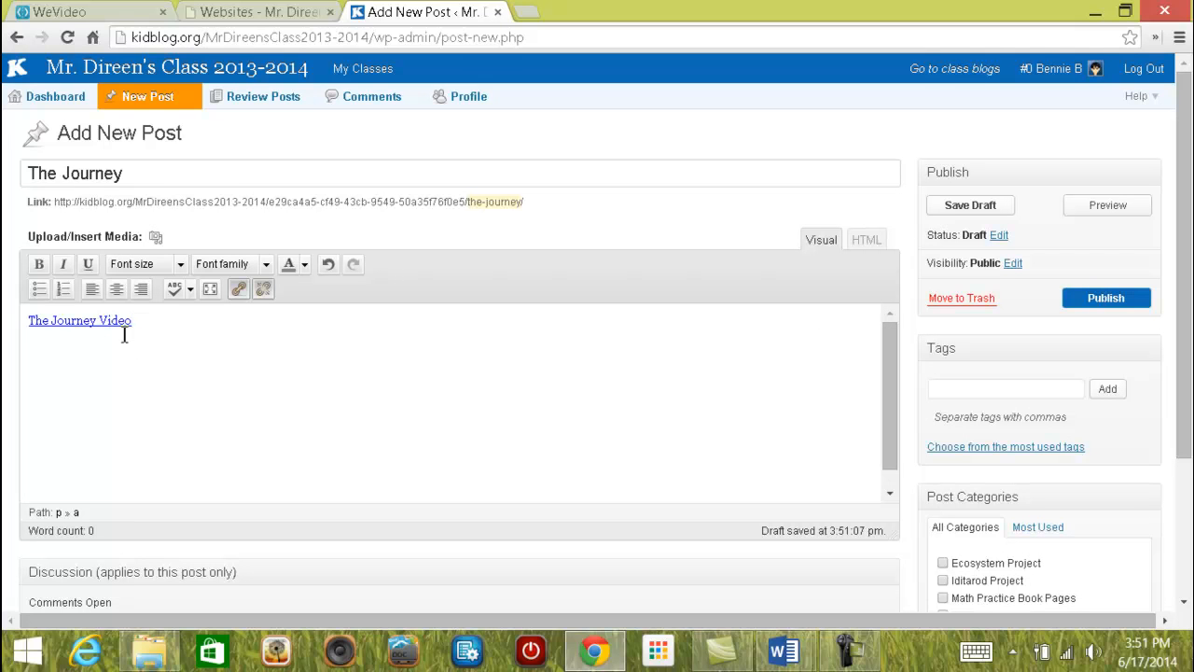
pyautogui.click(116, 291)
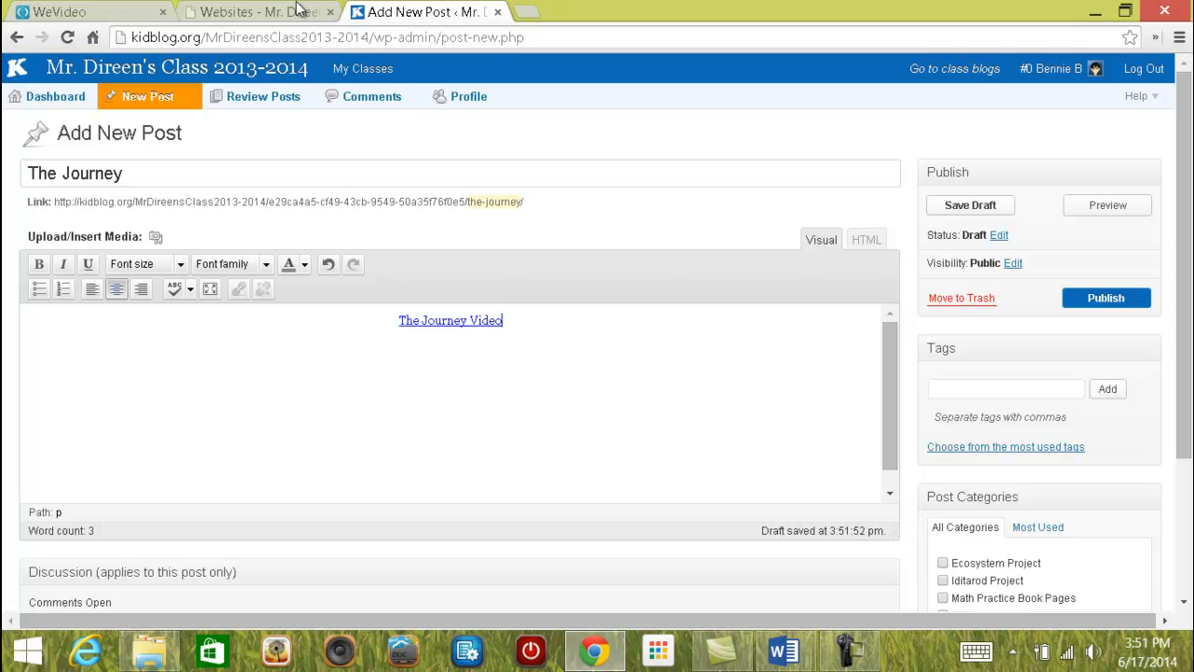
# Show the video's embed code in WeVideo and change its width from 852 to 550.
pyautogui.click(85, 13)
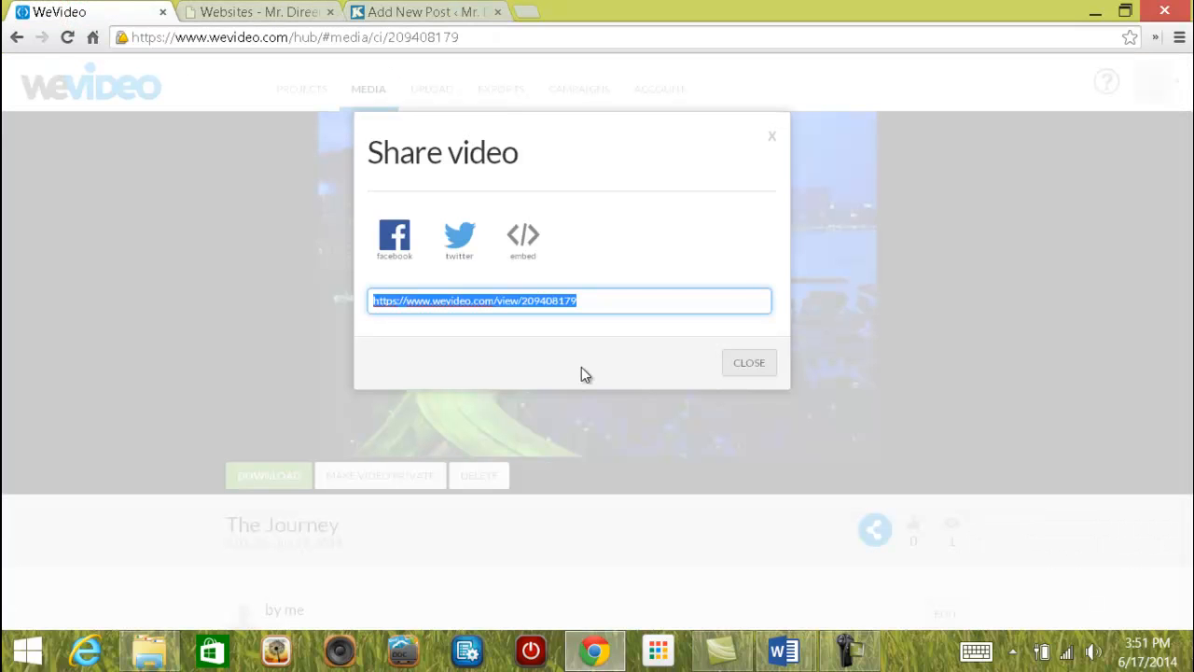
pyautogui.click(524, 244)
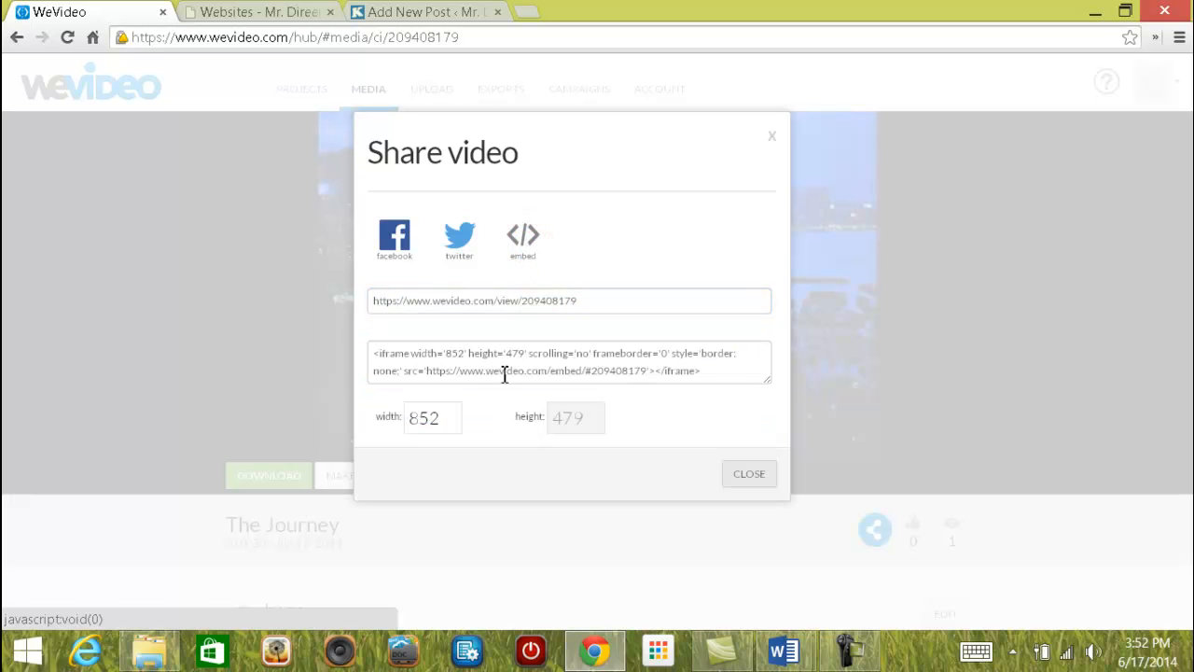
pyautogui.moveTo(437, 426); pyautogui.dragTo(376, 418)
pyautogui.write('55')
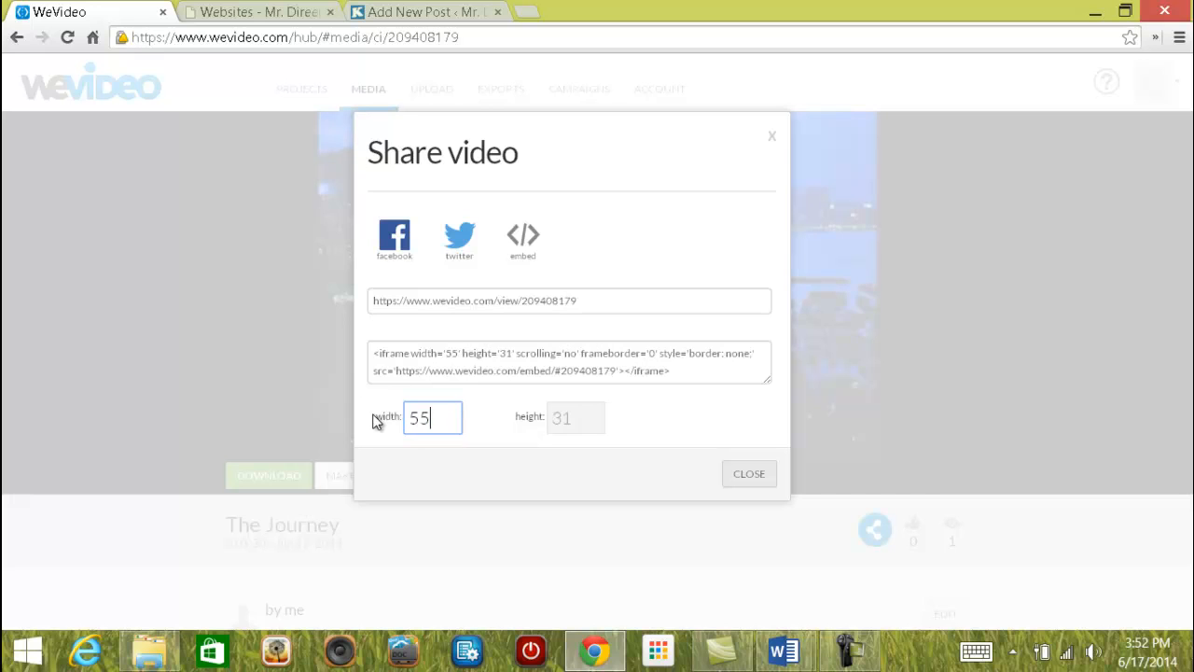
pyautogui.write('0')
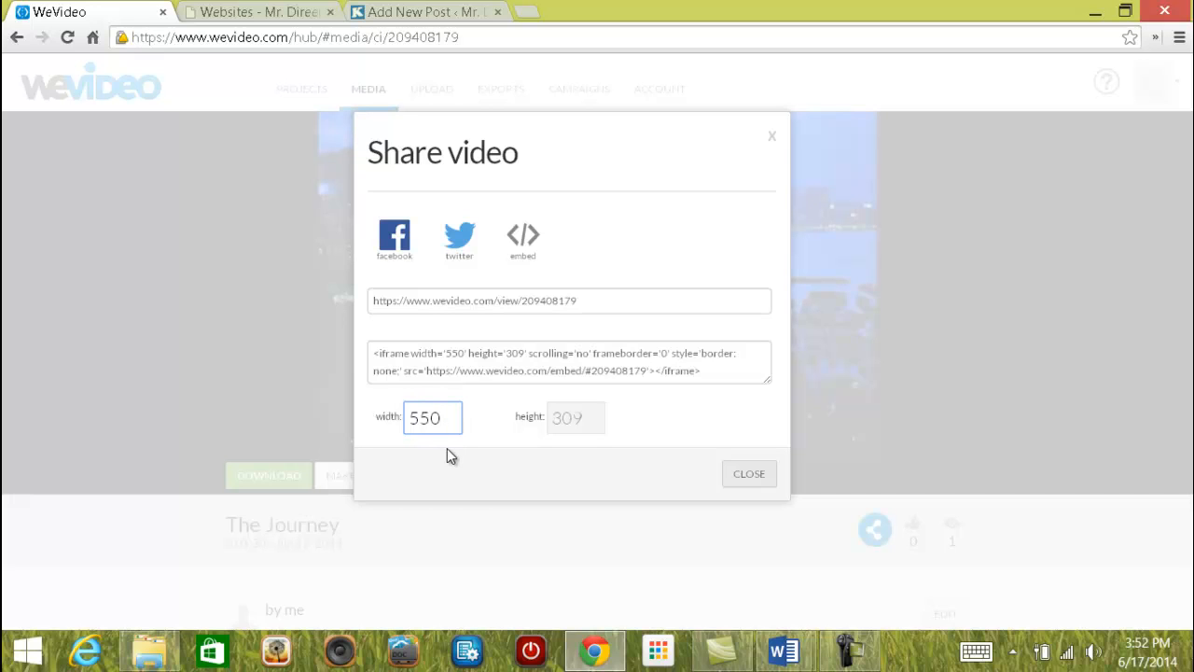
# Copy the 550-by-309 iframe embed code and return to the Kidblog draft.
pyautogui.moveTo(716, 373); pyautogui.dragTo(362, 351)
pyautogui.rightClick(398, 357)
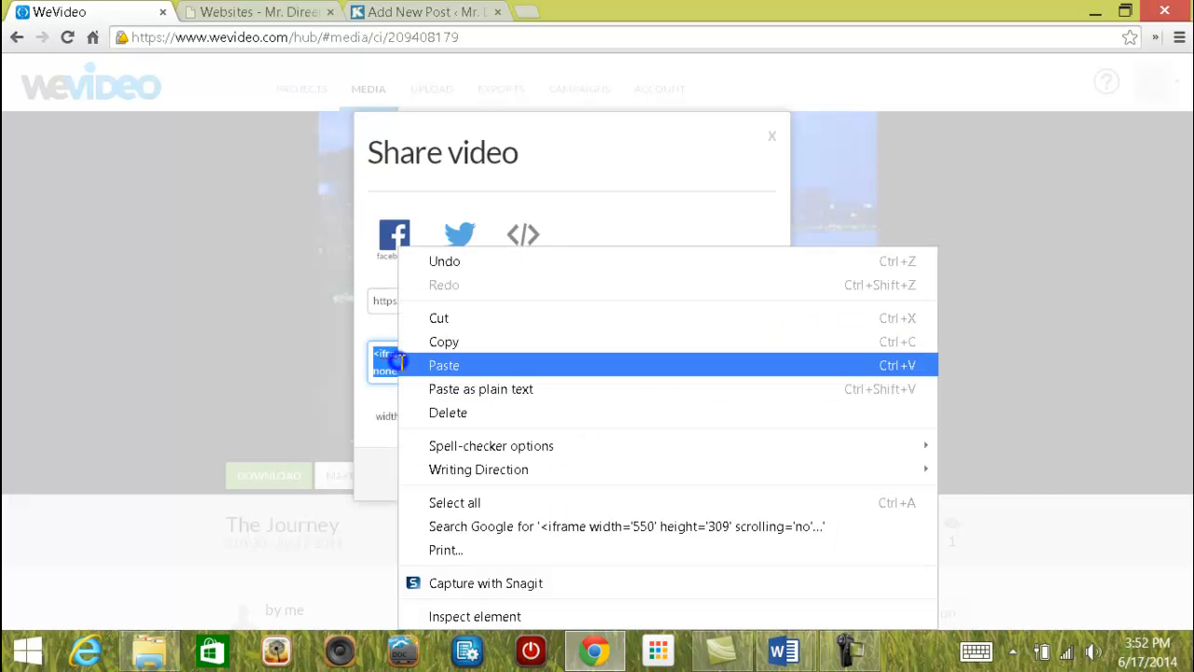
pyautogui.click(440, 341)
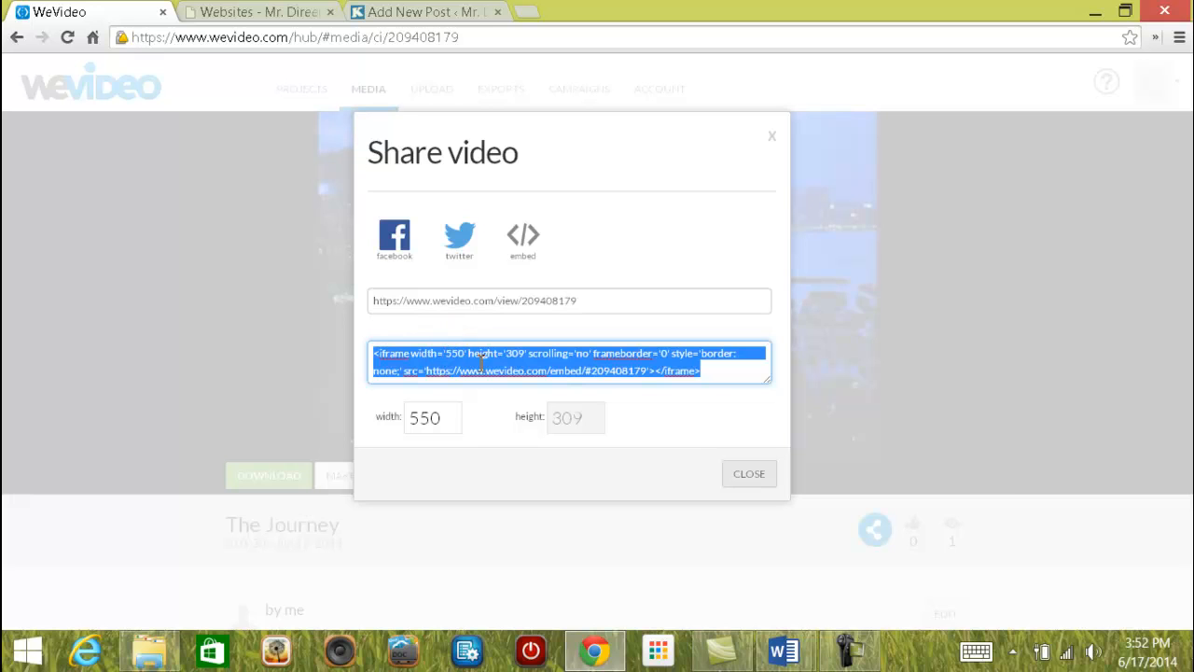
pyautogui.click(429, 13)
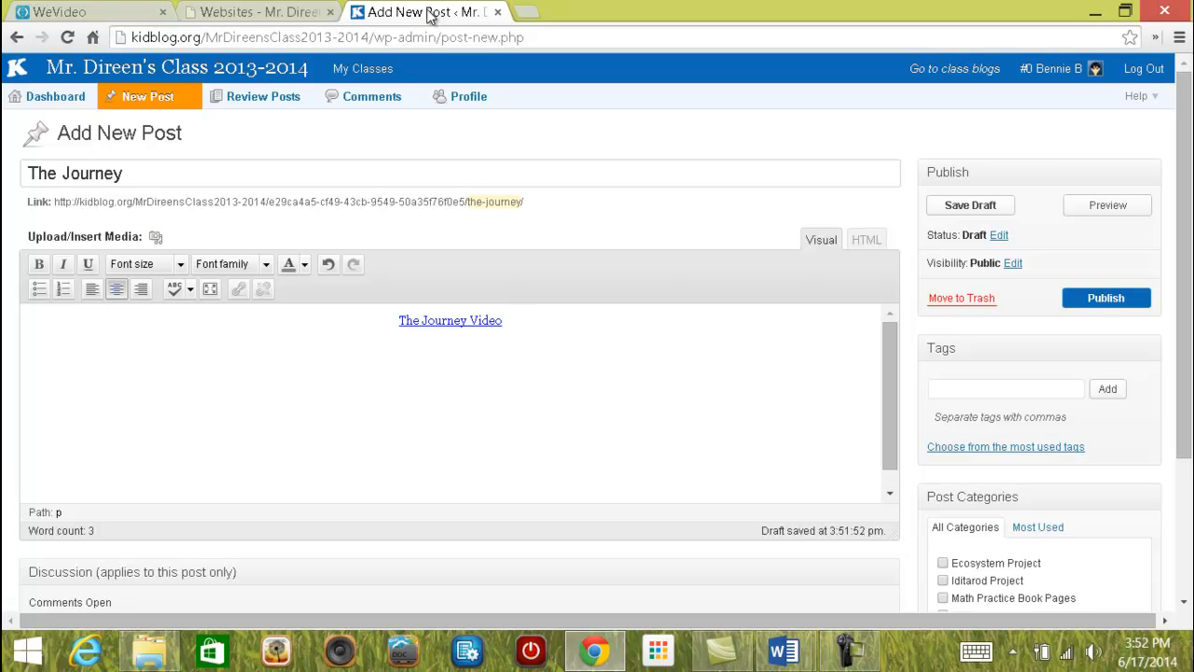
# Below The Journey Video link, replace a 'mmmmmm' placeholder line with the 550x309 WeVideo iframe in HTML view.
pyautogui.click(519, 321)
pyautogui.press('Return')
pyautogui.write('mmmmmm')
pyautogui.click(866, 244)
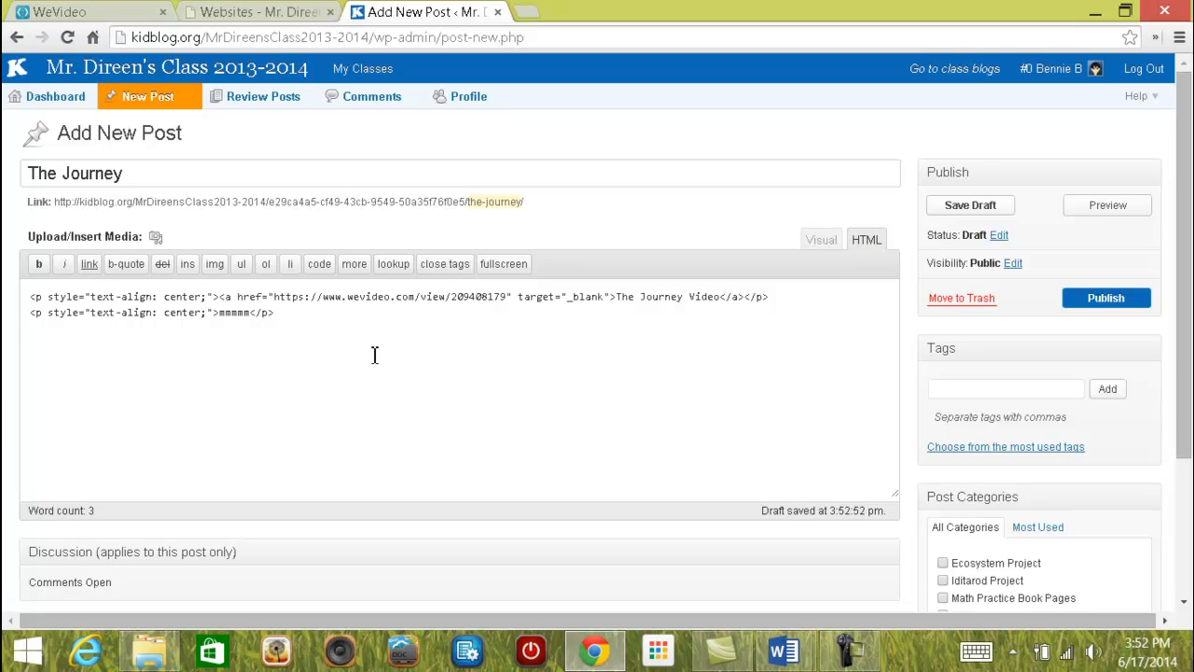
pyautogui.click(252, 314)
pyautogui.moveTo(252, 316); pyautogui.dragTo(222, 320)
pyautogui.rightClick(234, 318)
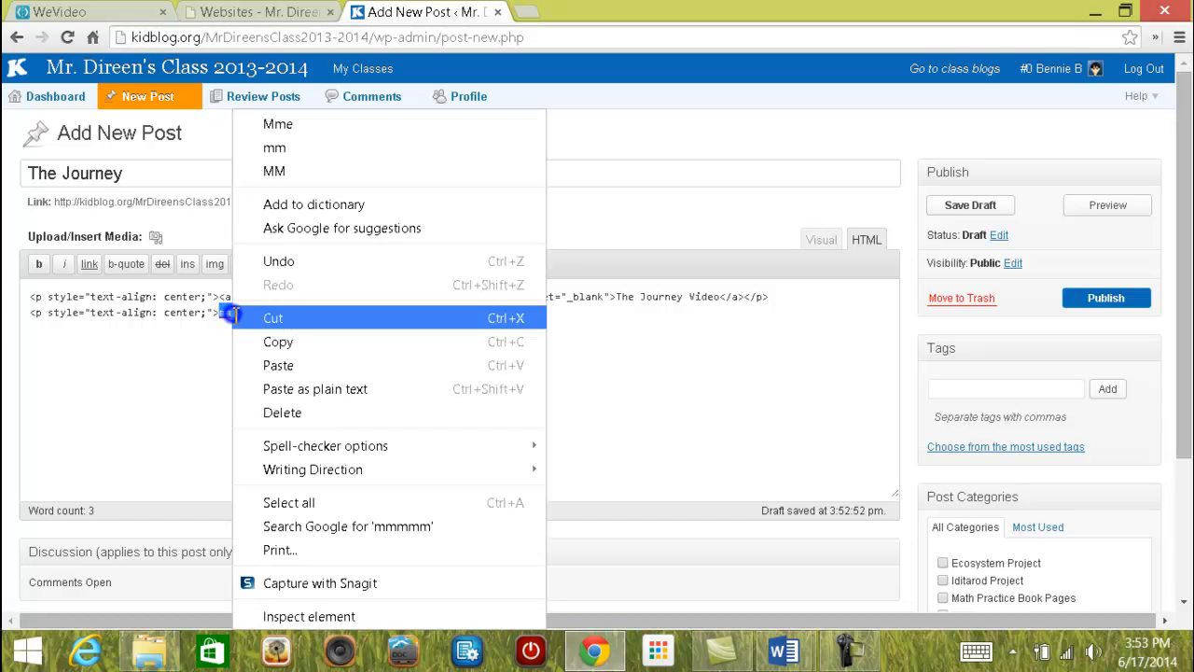
pyautogui.click(282, 363)
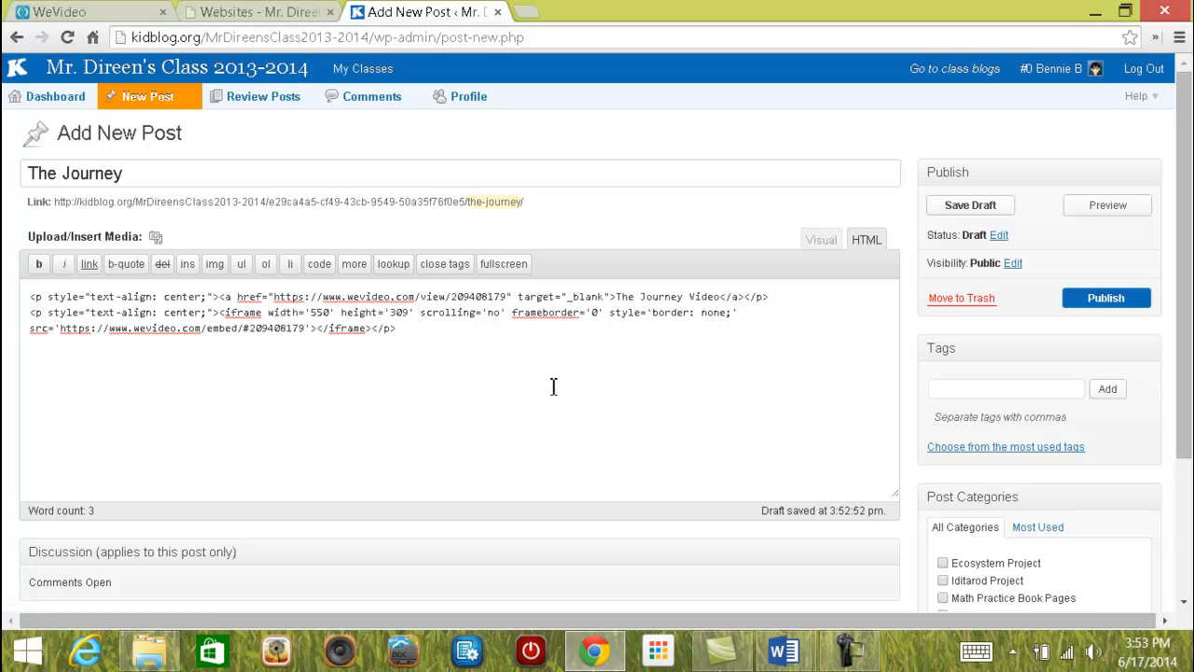
# Publish The Journey post and check the embedded 01:35 WeVideo player below the link.
pyautogui.click(1104, 297)
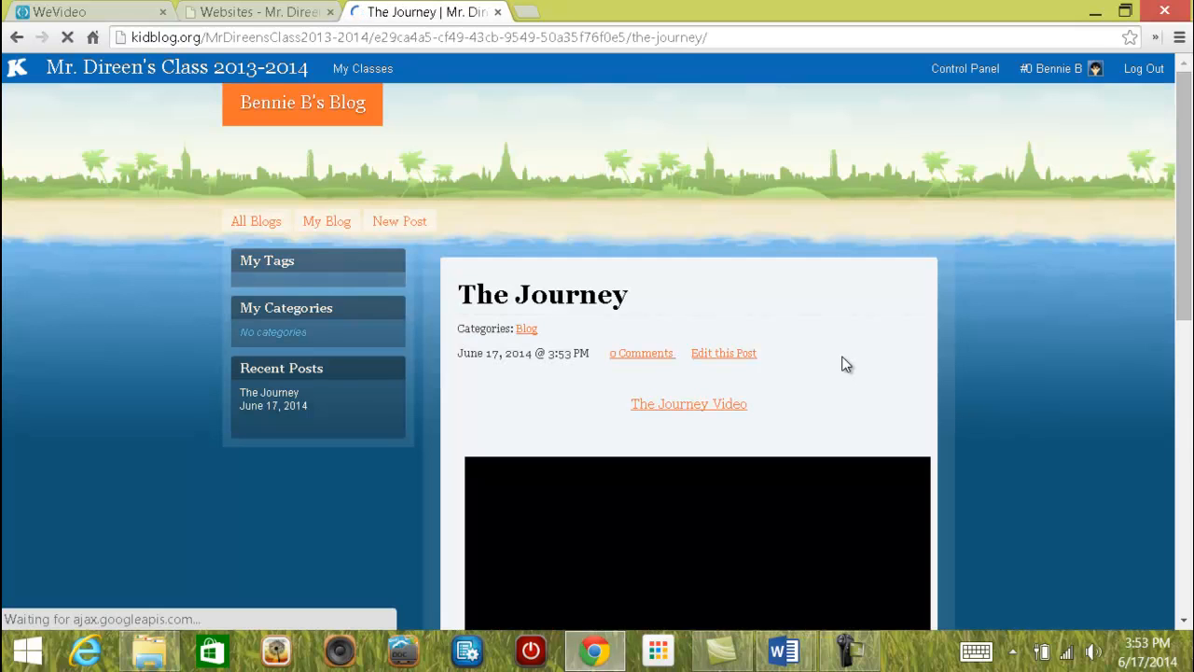
pyautogui.scroll(-2, 910, 334)
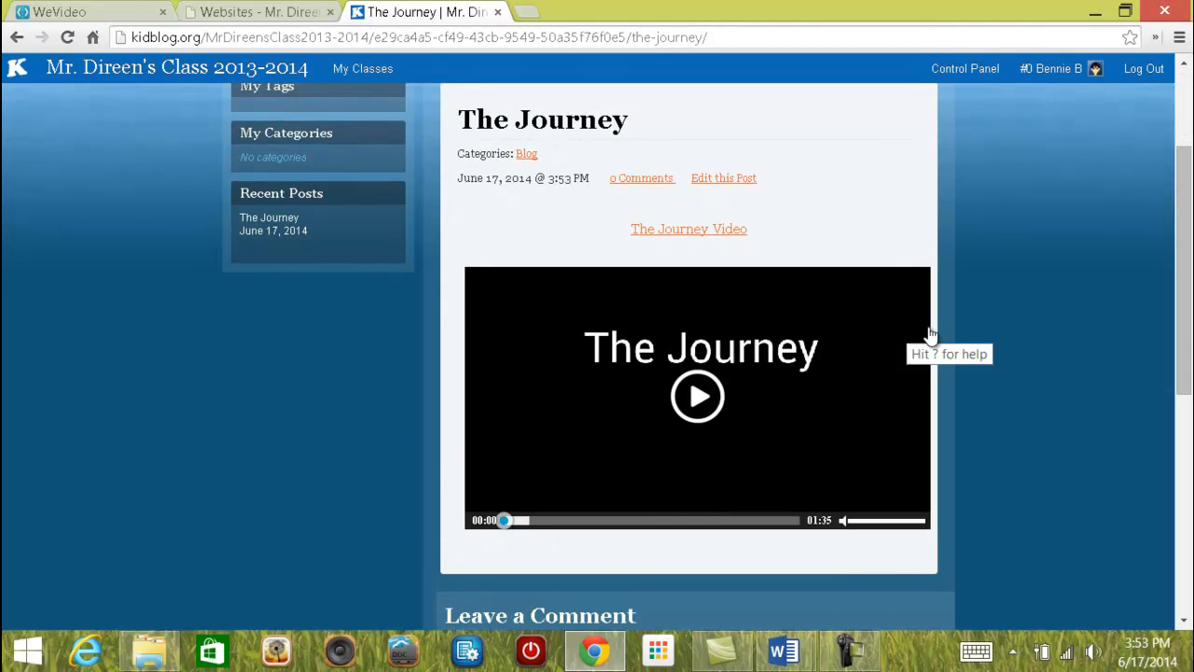